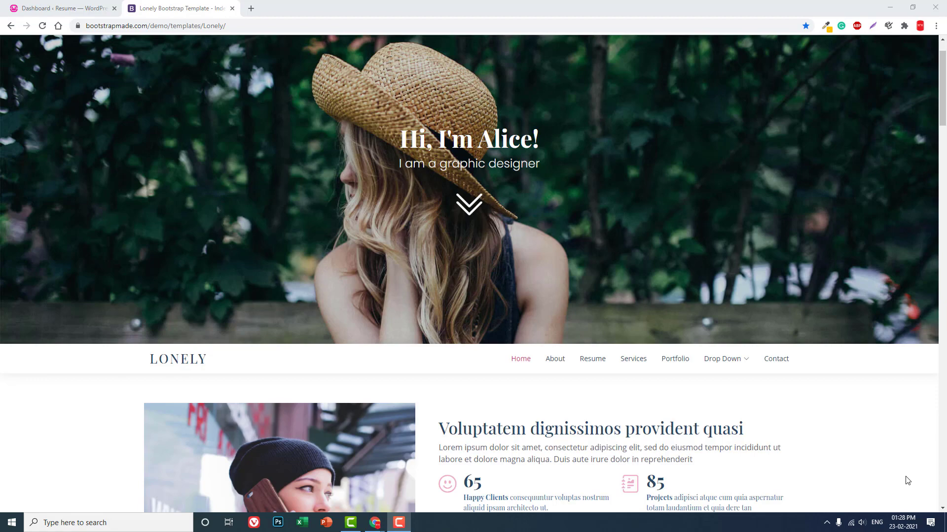
Open unsplash.com in a new browser tab
scroll(829, 436, "down", 1)
scroll(641, 360, "up", 1)
scroll(509, 287, "up", 1)
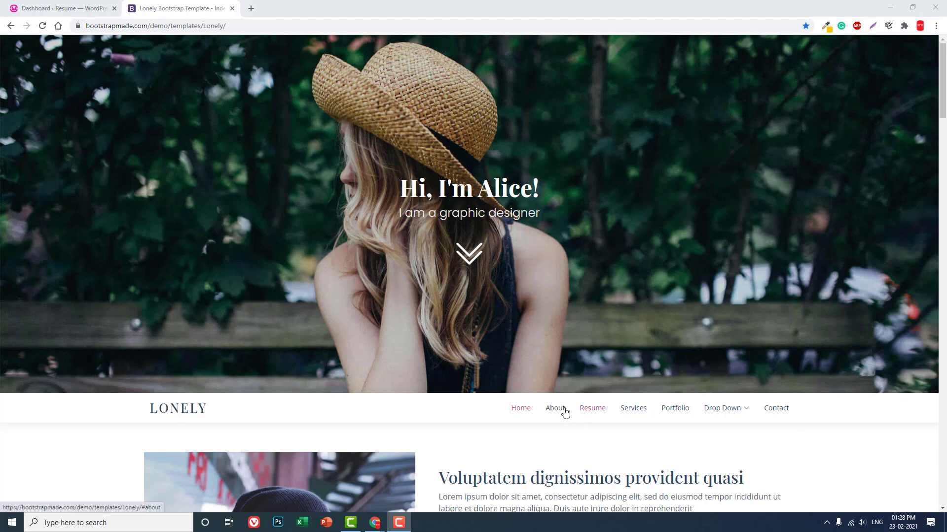
mouse_move(708, 422)
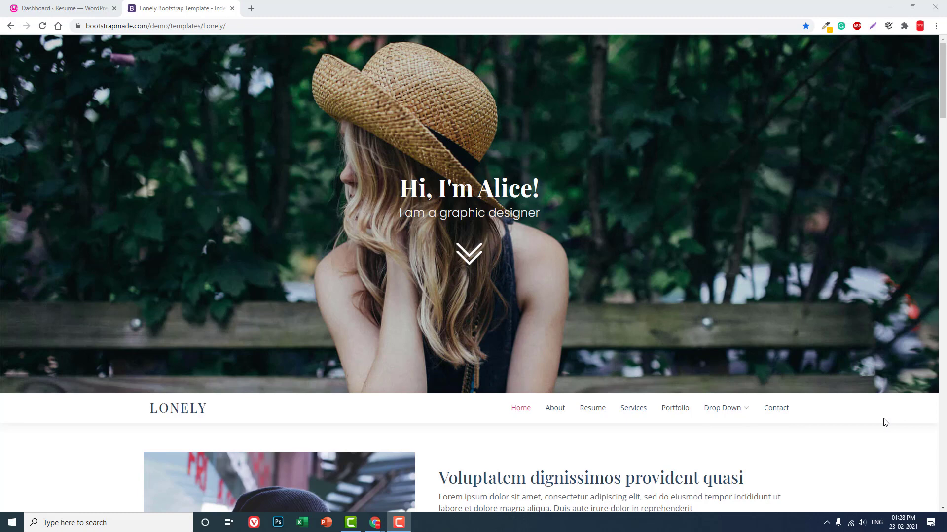
left_click(253, 6)
type("UN")
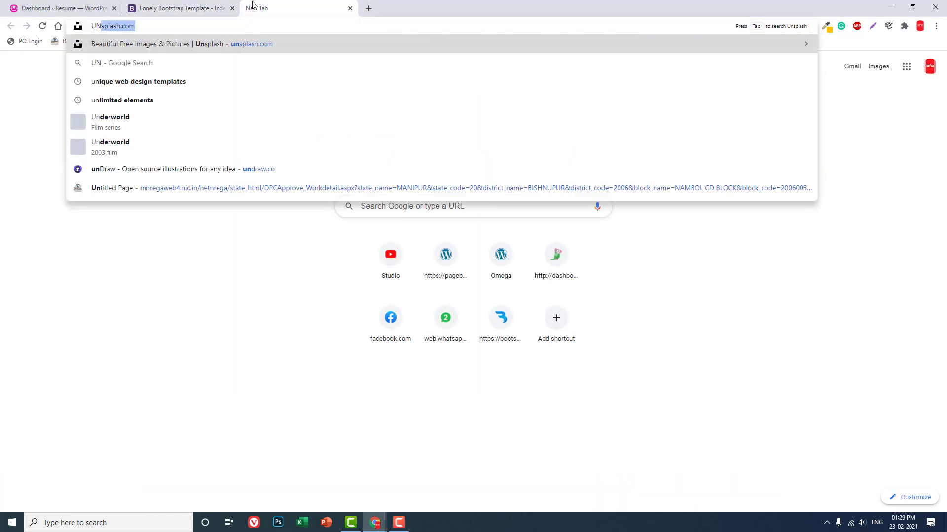
key("Return")
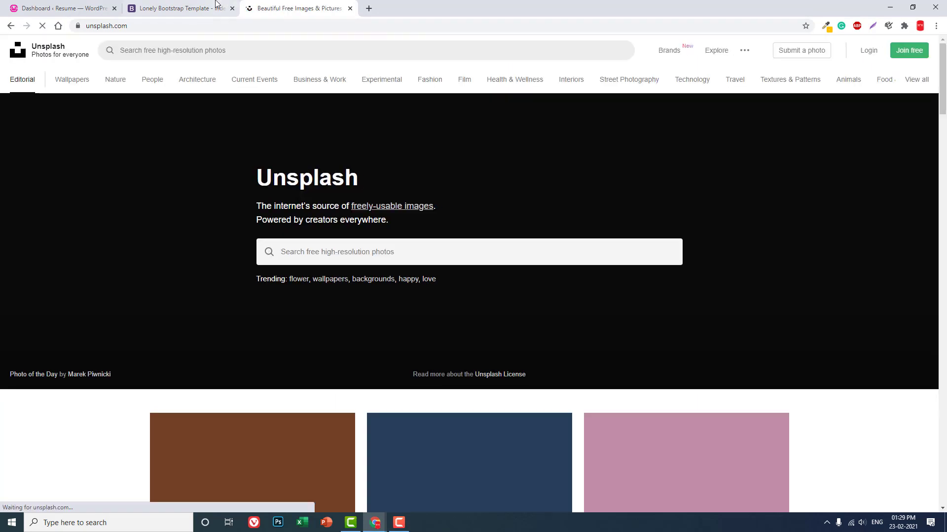
left_click(215, 6)
left_click(275, 7)
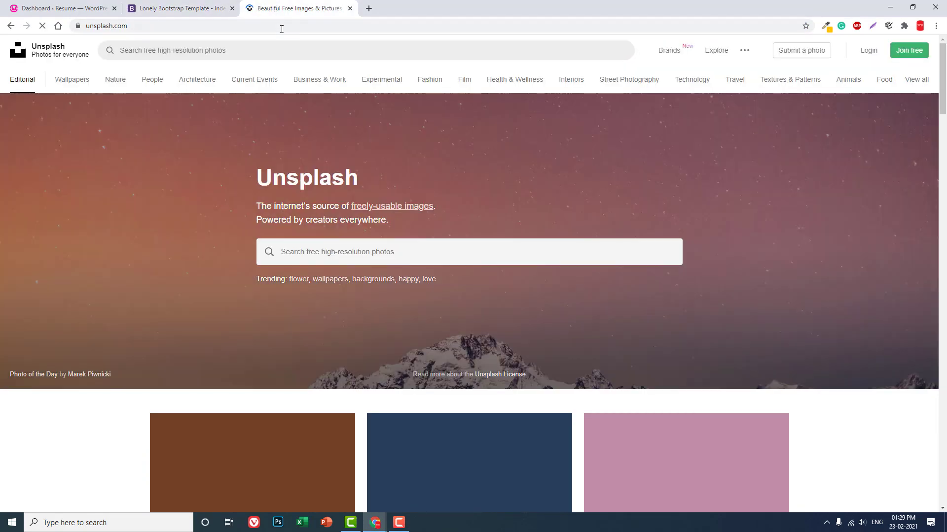
Search Unsplash for 'woman single' photos
left_click(339, 256)
type("WOMEN")
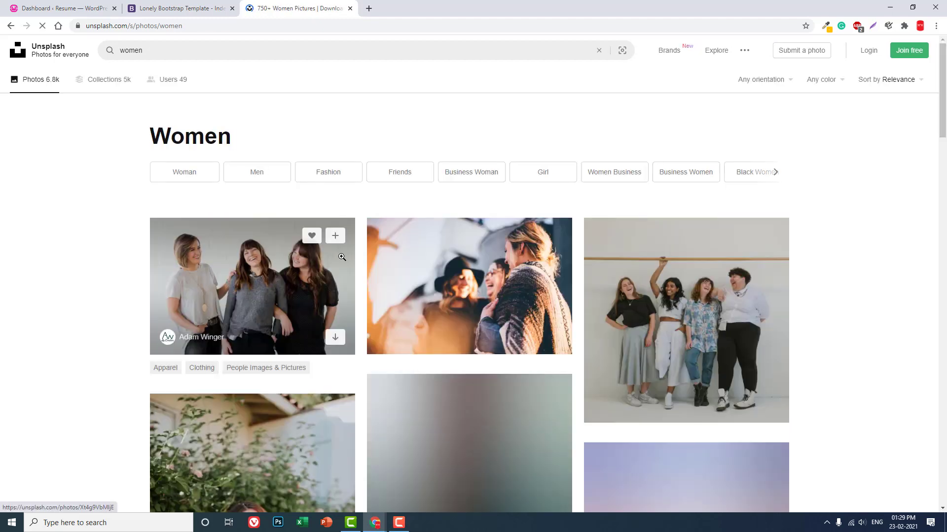
scroll(341, 257, "down", 1)
scroll(206, 118, "up", 1)
left_click_drag(201, 57, 29, 60)
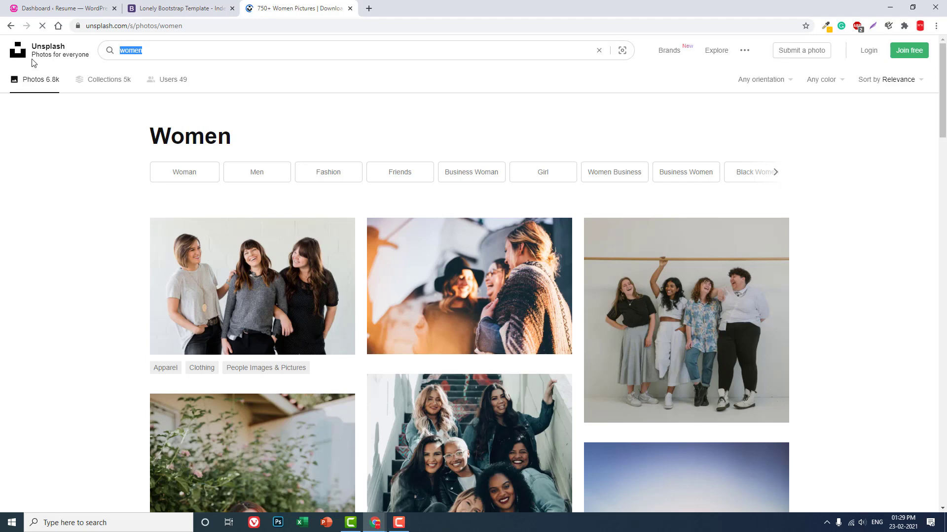
type("WOMAN SINGLE")
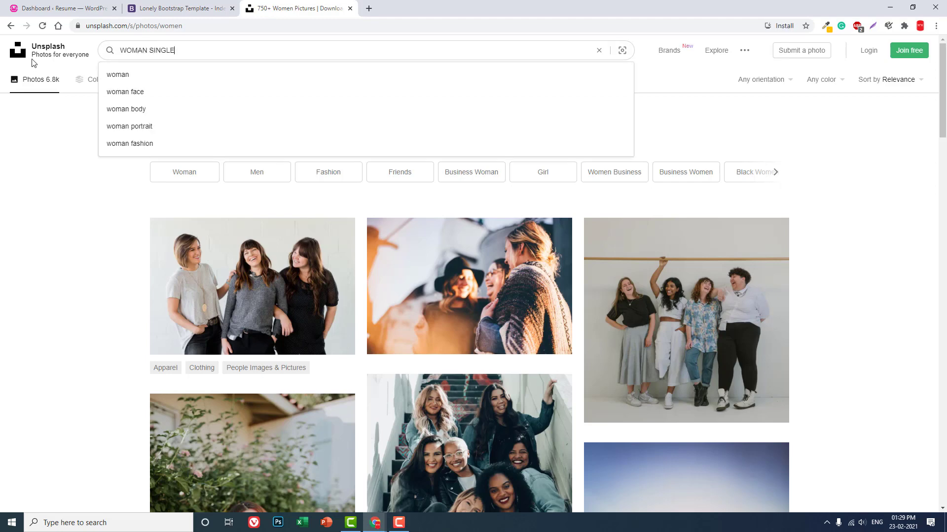
key("Return")
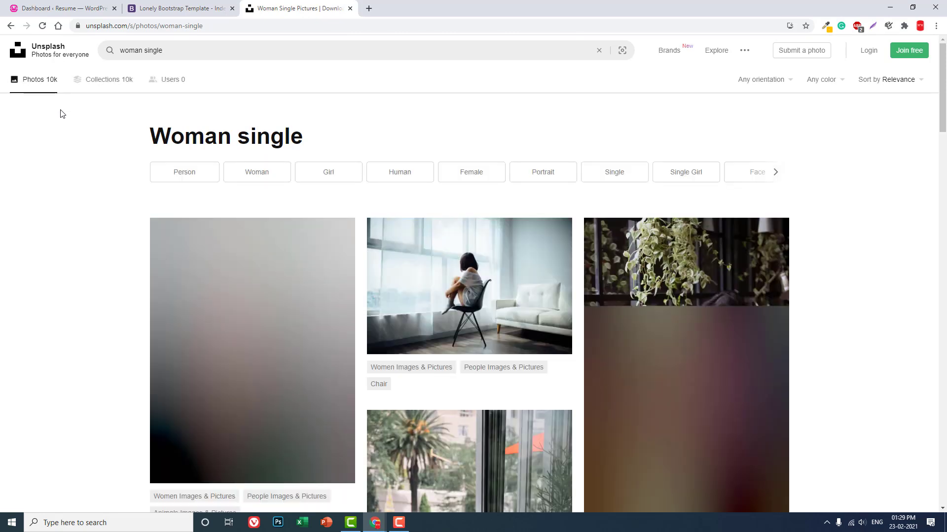
Browse the results and open the dark silhouette photo of a woman
scroll(155, 134, "down", 2)
scroll(154, 132, "down", 7)
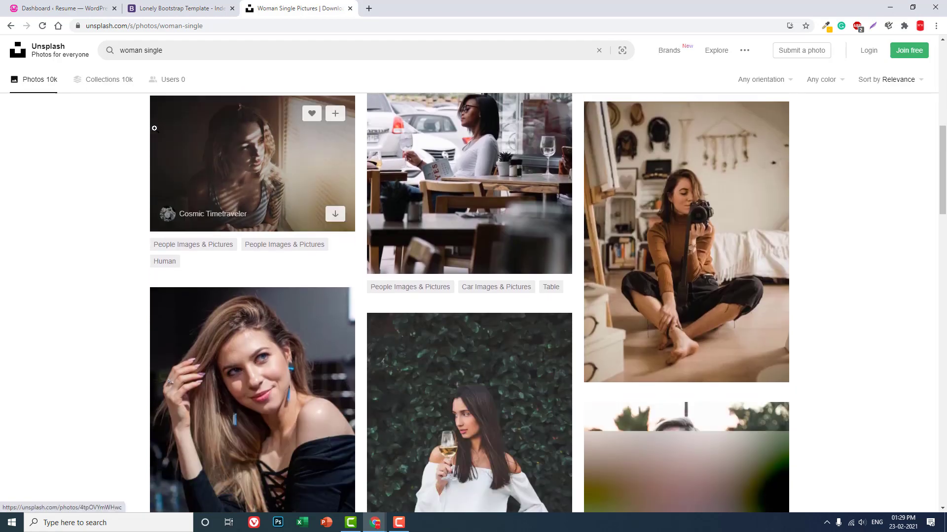
scroll(154, 128, "down", 4)
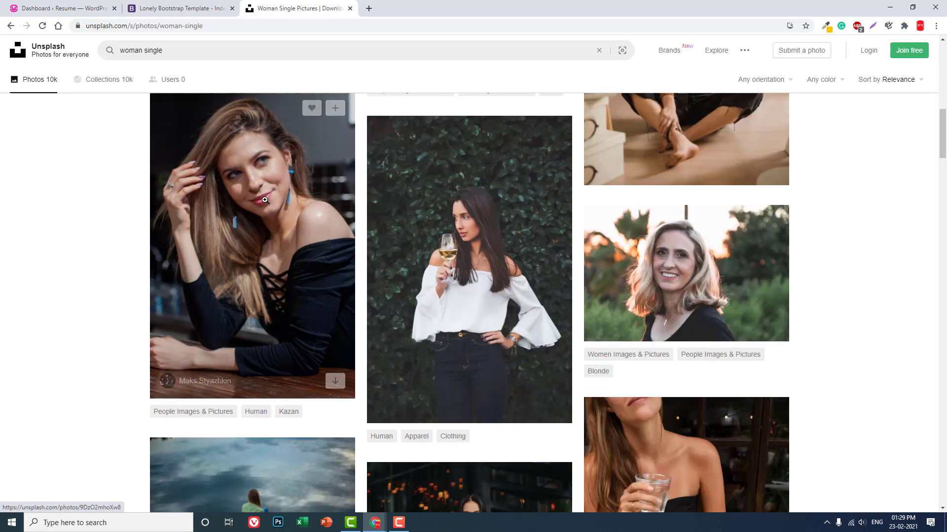
scroll(264, 201, "down", 5)
scroll(259, 197, "down", 2)
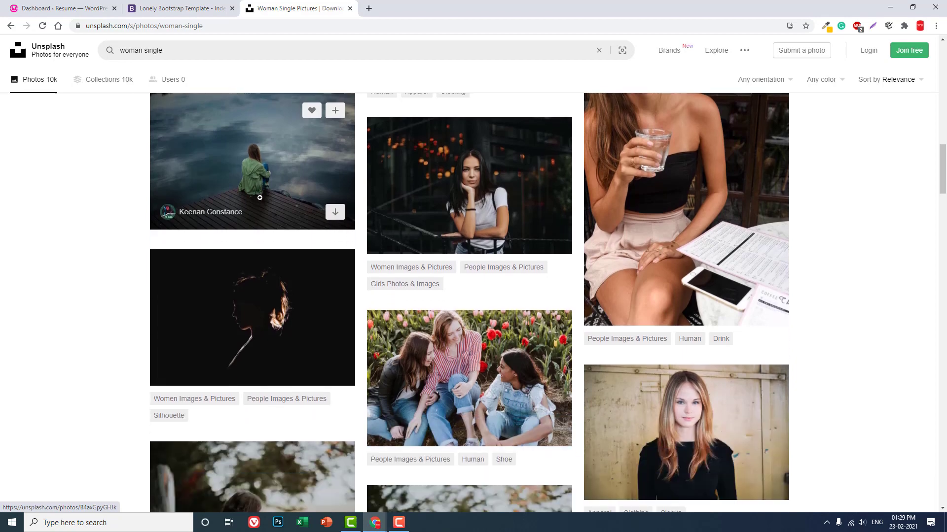
scroll(260, 198, "down", 3)
left_click(180, 11)
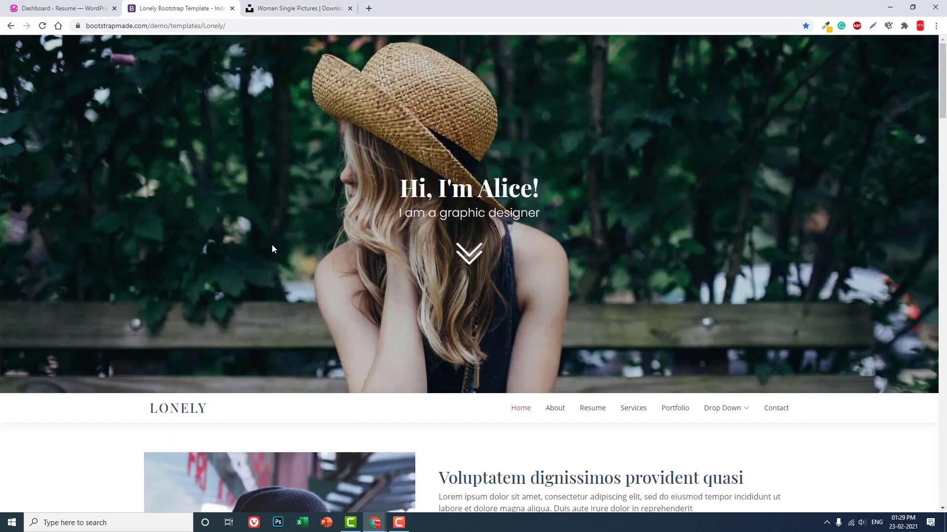
left_click(306, 8)
scroll(199, 316, "down", 6)
scroll(200, 316, "up", 5)
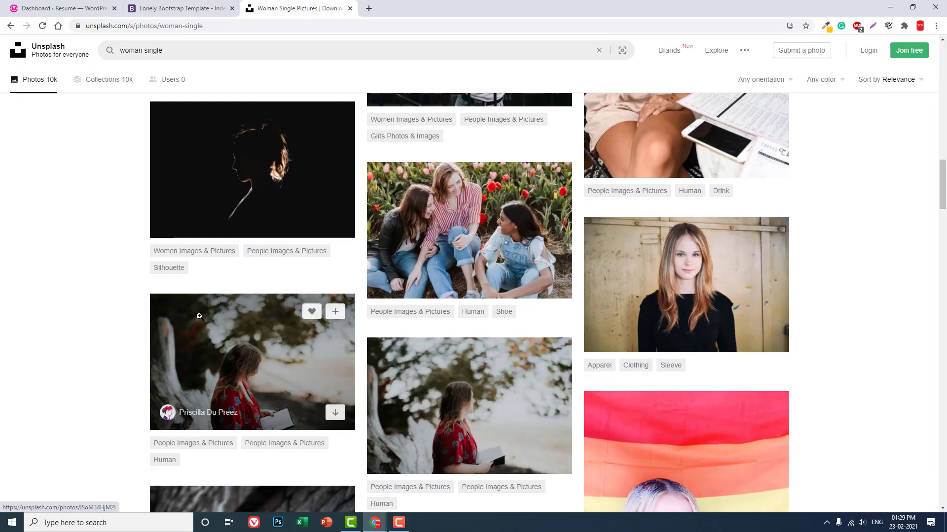
left_click(254, 166)
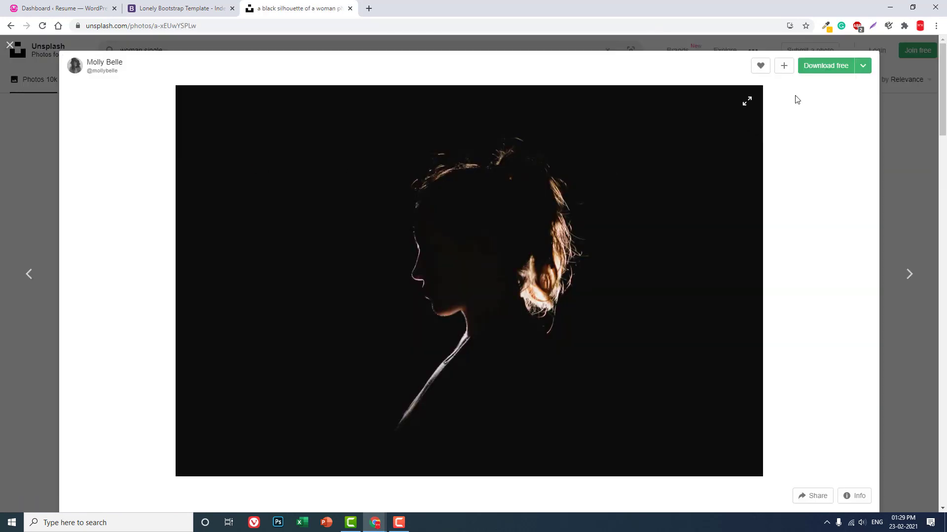
Download the Medium 1920x1280 version into Downloads and dismiss the thank-you popup
left_click(862, 66)
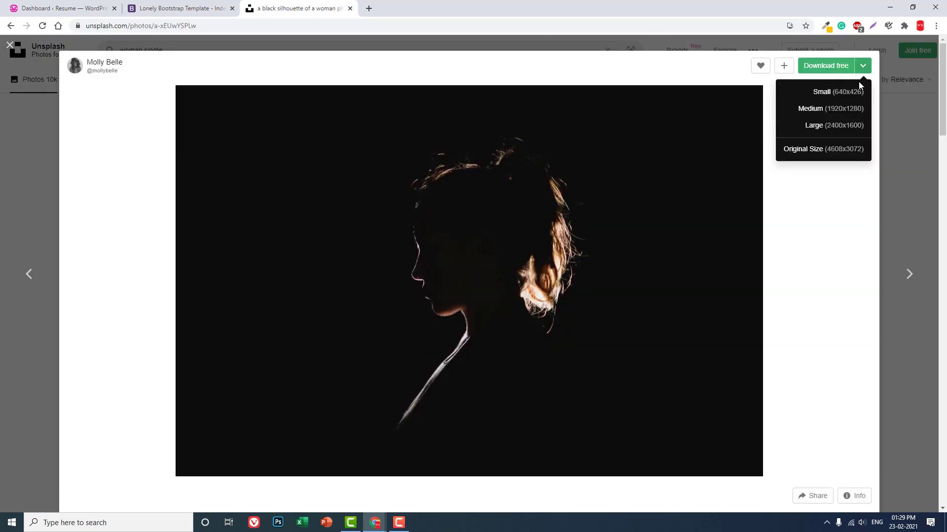
left_click(850, 110)
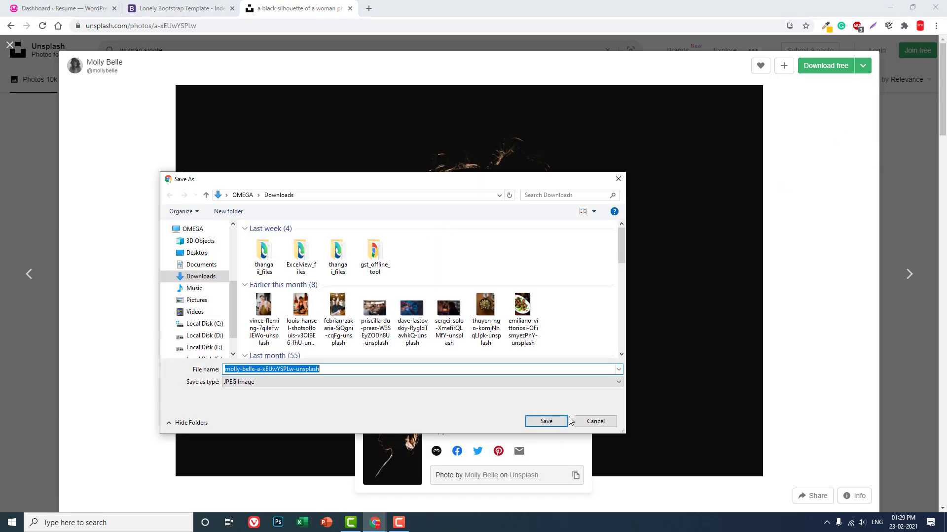
left_click(546, 422)
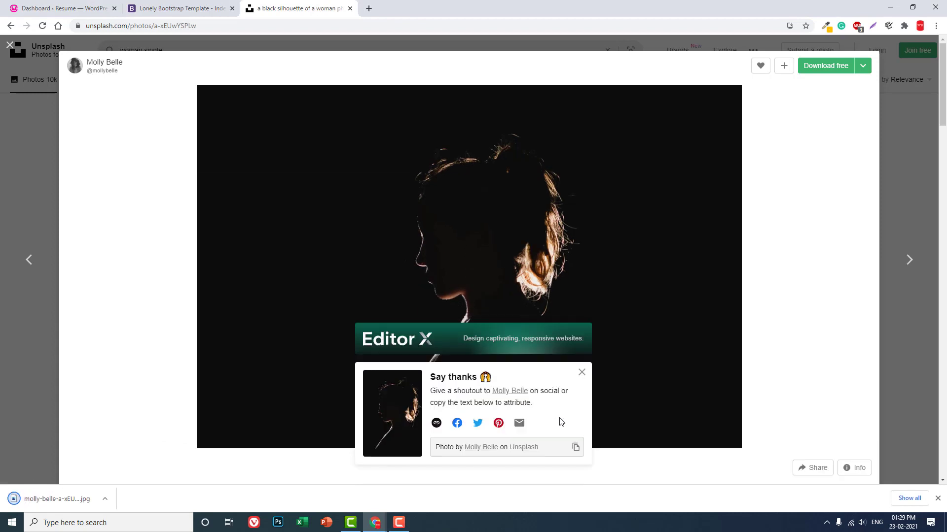
left_click(582, 372)
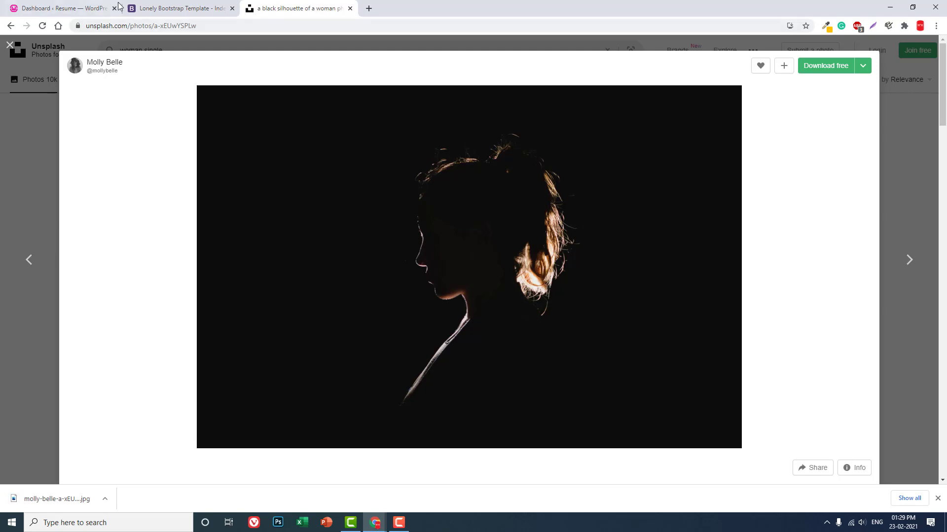
Create a new WordPress page titled 'Homepage'
left_click(143, 7)
left_click(57, 8)
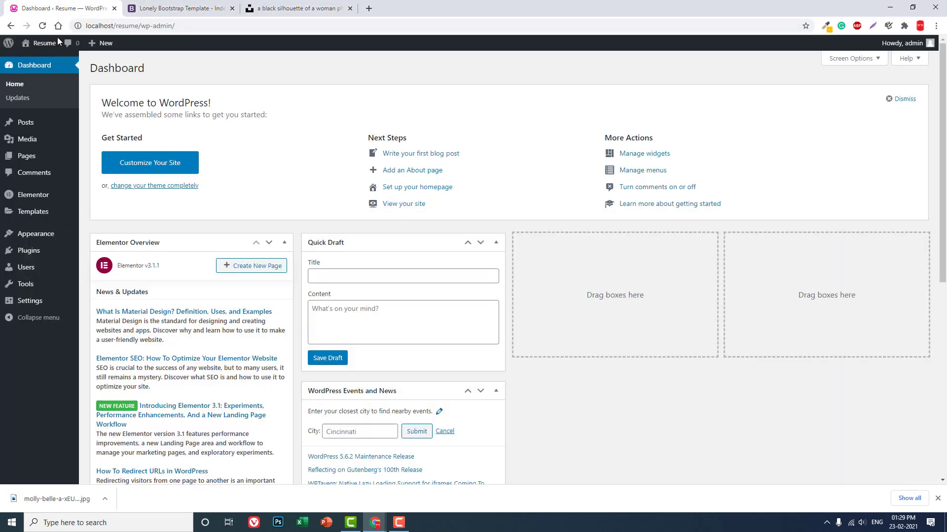
mouse_move(30, 157)
left_click(111, 174)
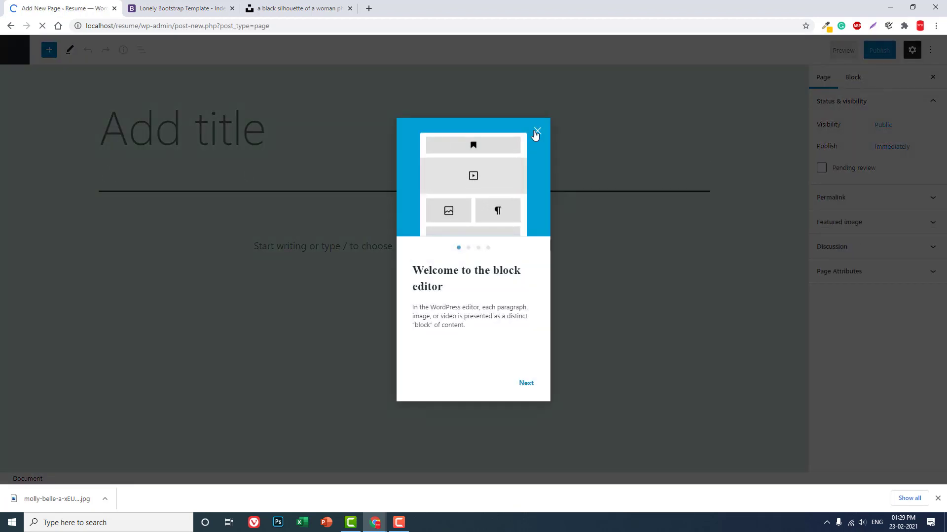
left_click(535, 131)
left_click(255, 131)
type("hO")
key("BackSpace")
key("BackSpace")
type("Homepage")
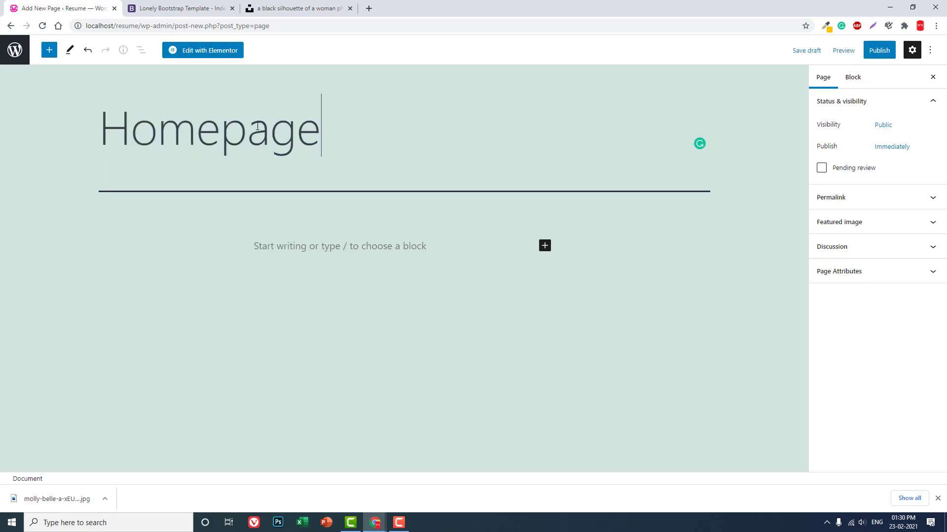
Set the page template to Elementor Full Width and publish the page
left_click(858, 271)
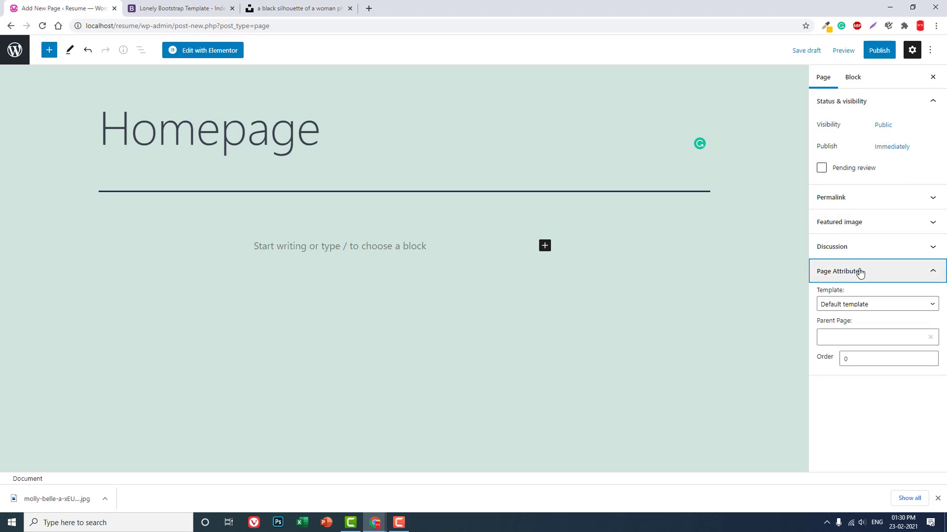
left_click(870, 309)
left_click(873, 333)
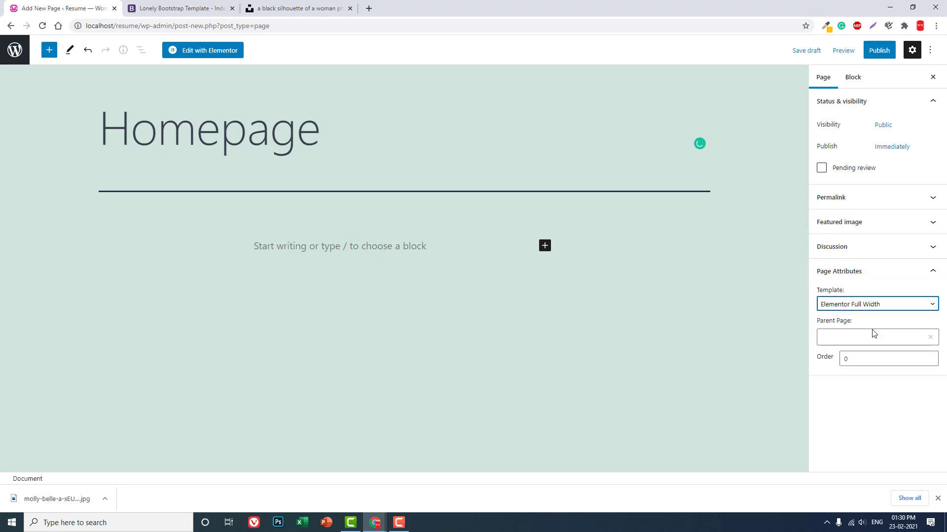
left_click(877, 49)
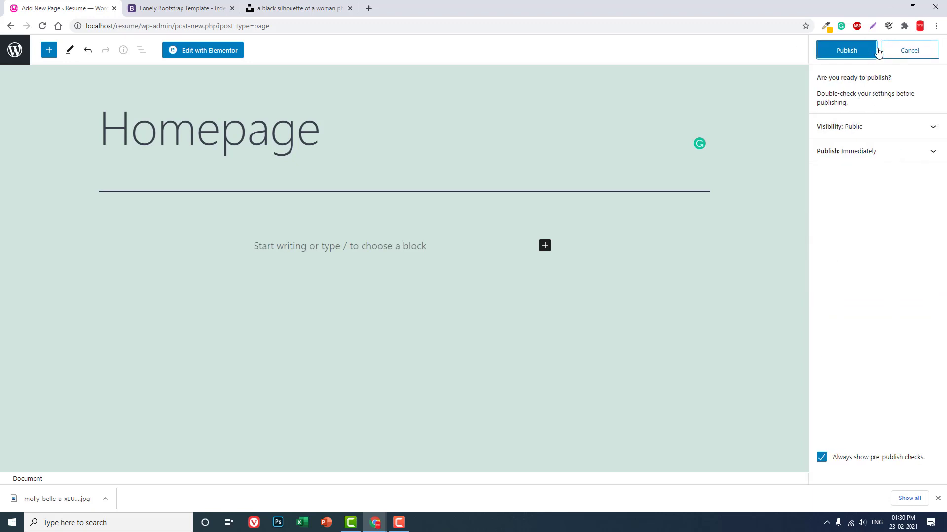
left_click(839, 464)
left_click(846, 55)
Open the page in Elementor, then exit back to the WordPress pages list
left_click(225, 51)
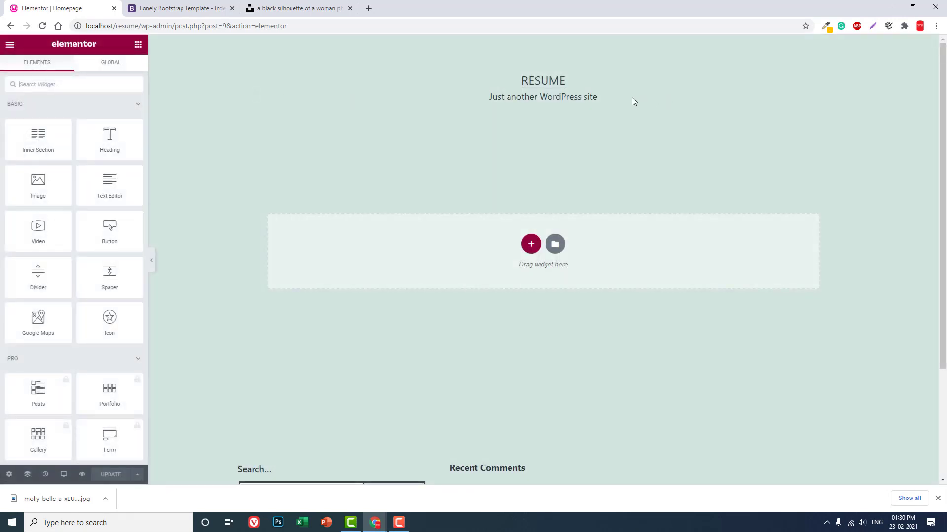
left_click(10, 44)
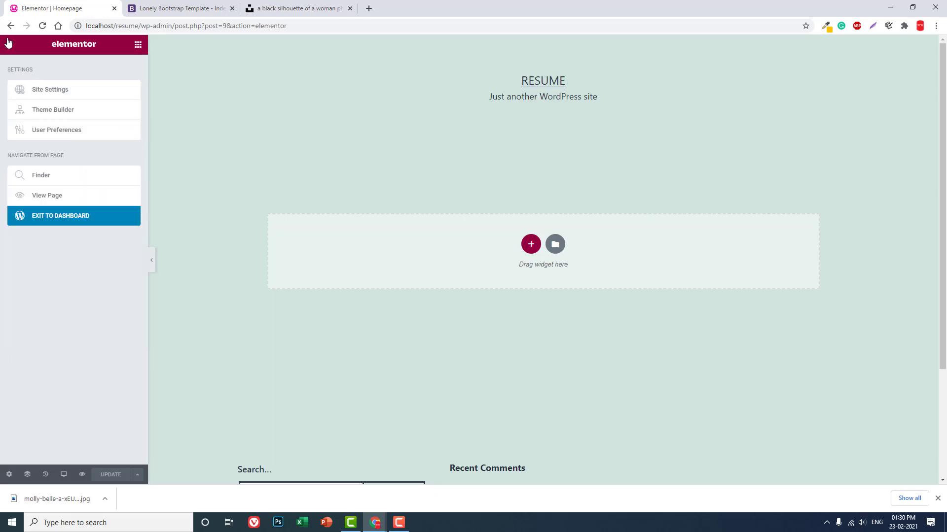
left_click(81, 217)
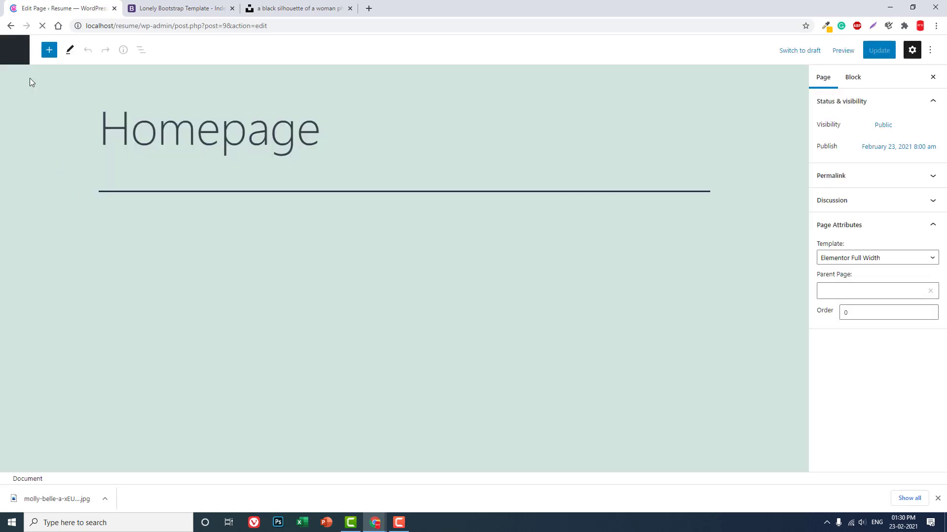
left_click(14, 55)
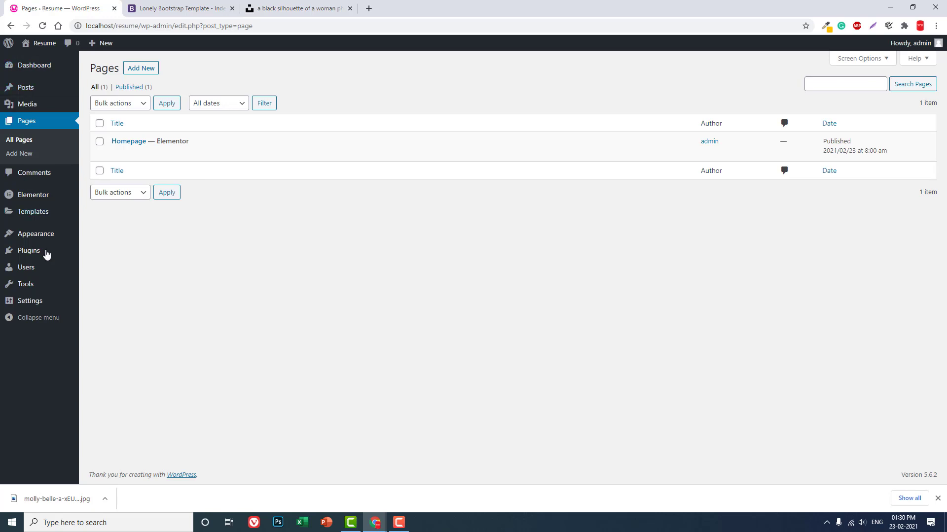
In Reading settings, pick Homepage as the static front page and save
mouse_move(38, 302)
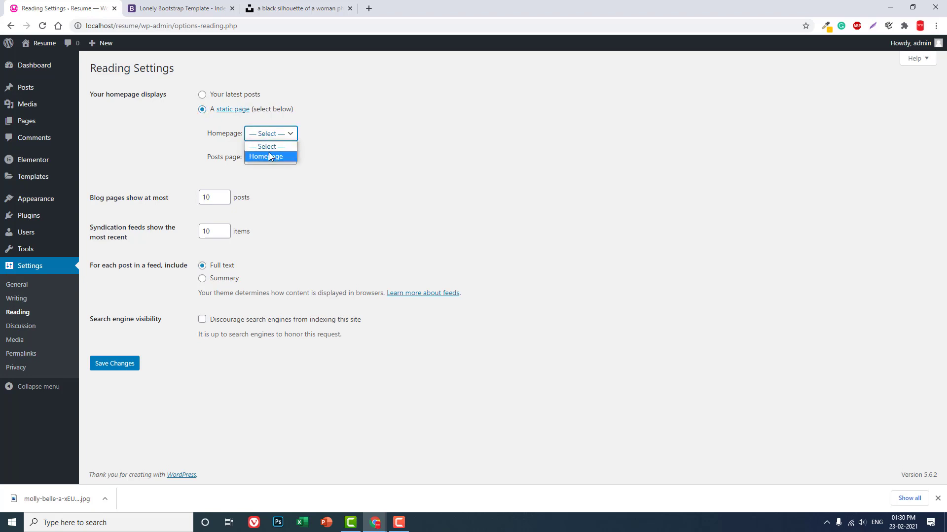
left_click(269, 157)
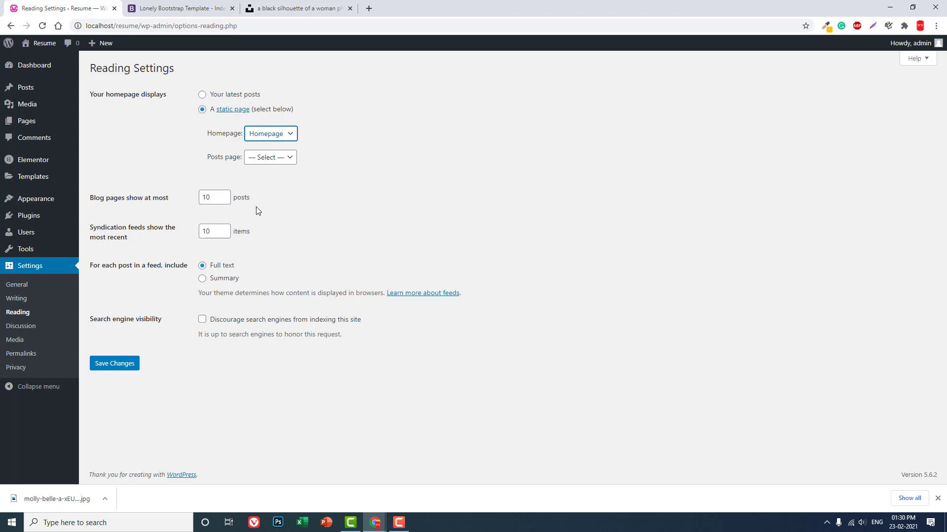
left_click(113, 364)
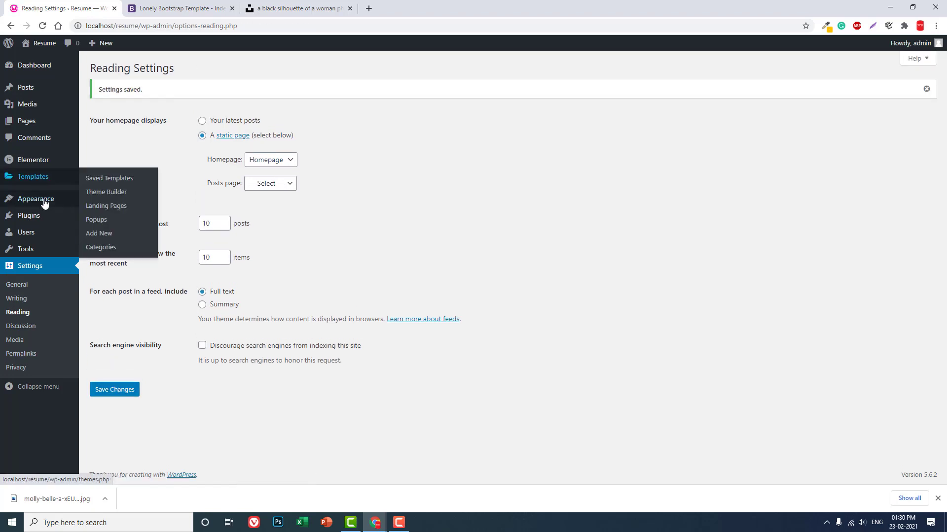
mouse_move(45, 197)
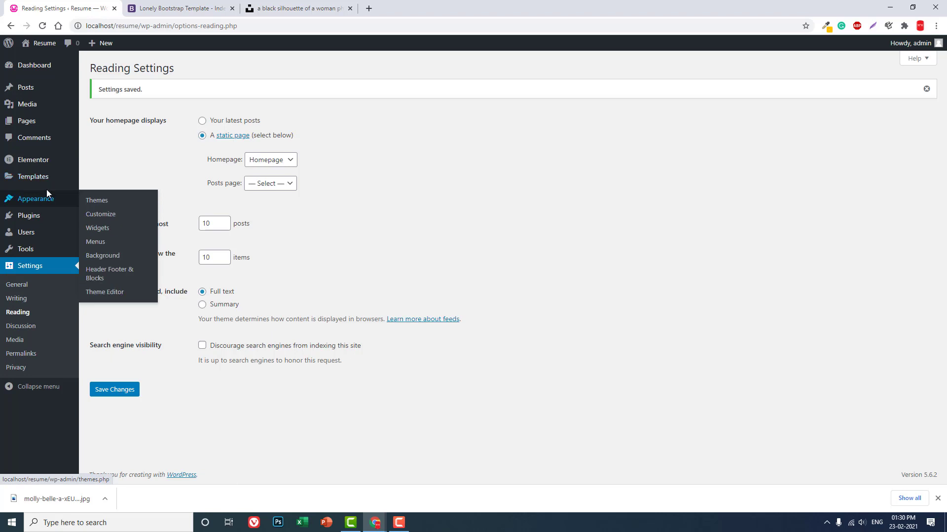
Create a new navigation menu named 'Main Menu'
left_click(92, 241)
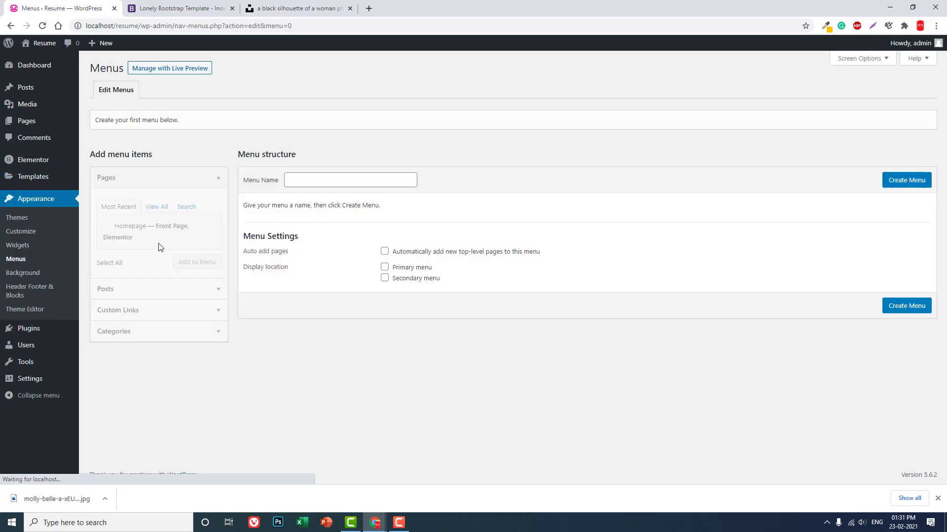
left_click(347, 183)
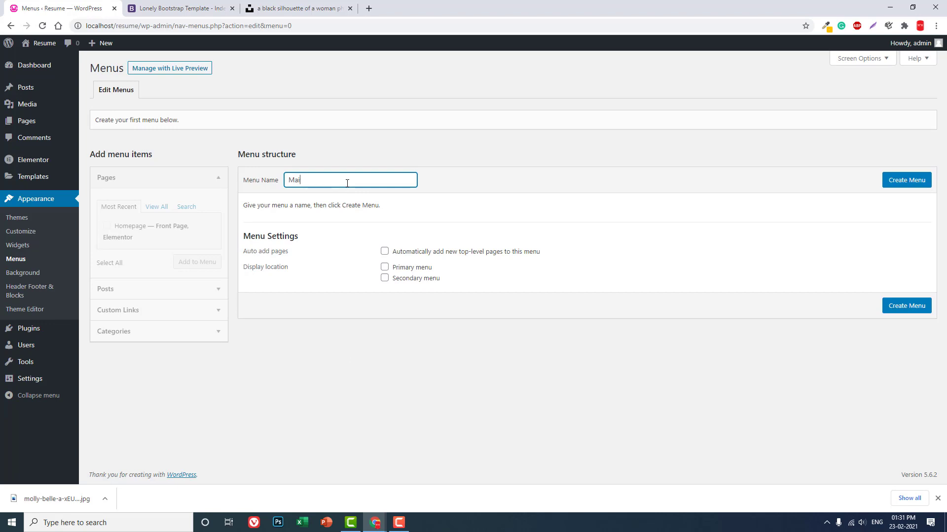
type("n Menu")
left_click(910, 178)
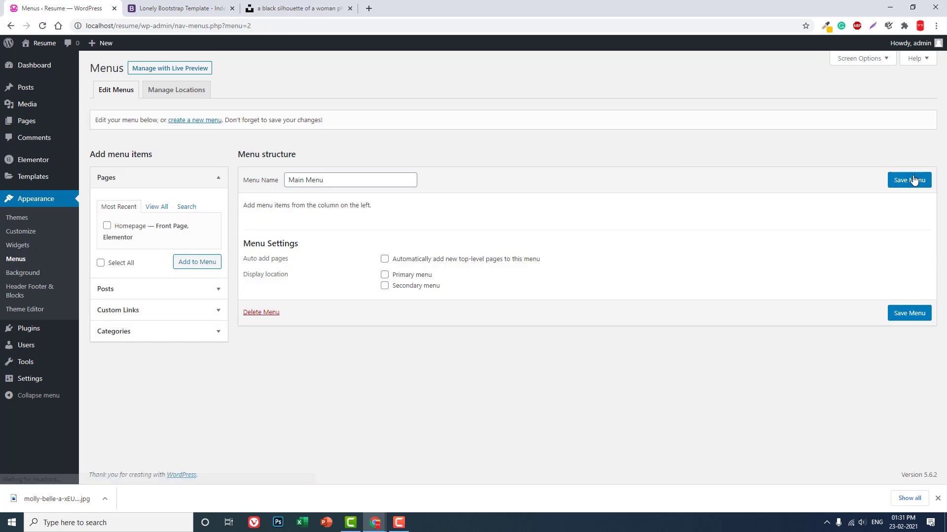
Add a Home custom link pointing to the home anchor
left_click(188, 315)
left_click(189, 253)
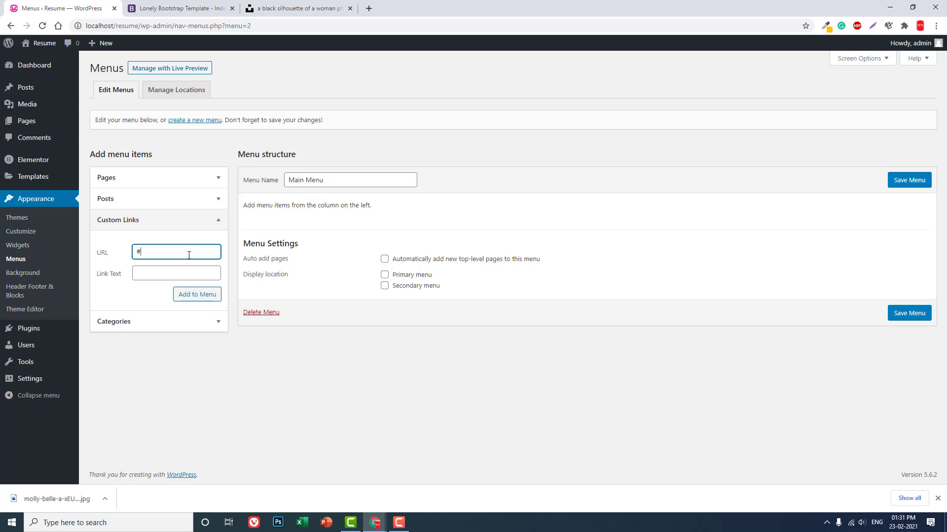
left_click(240, 5)
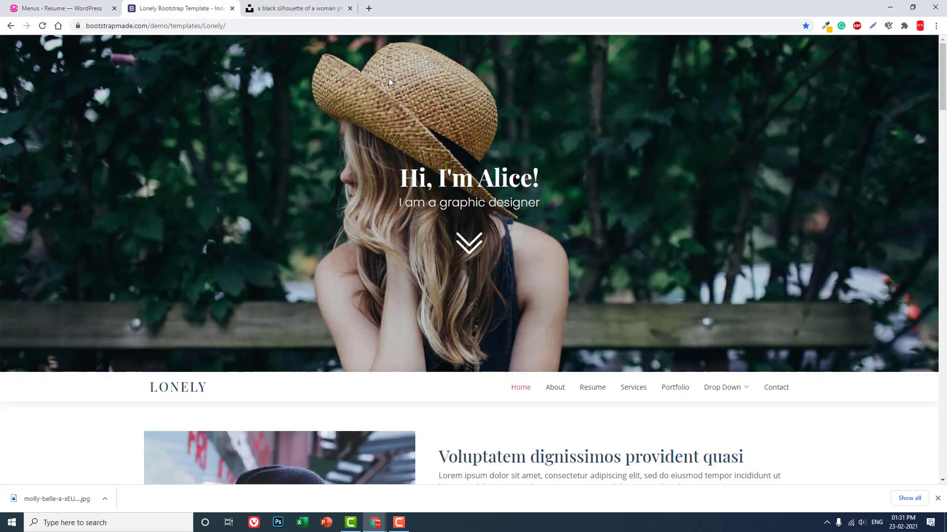
left_click(64, 8)
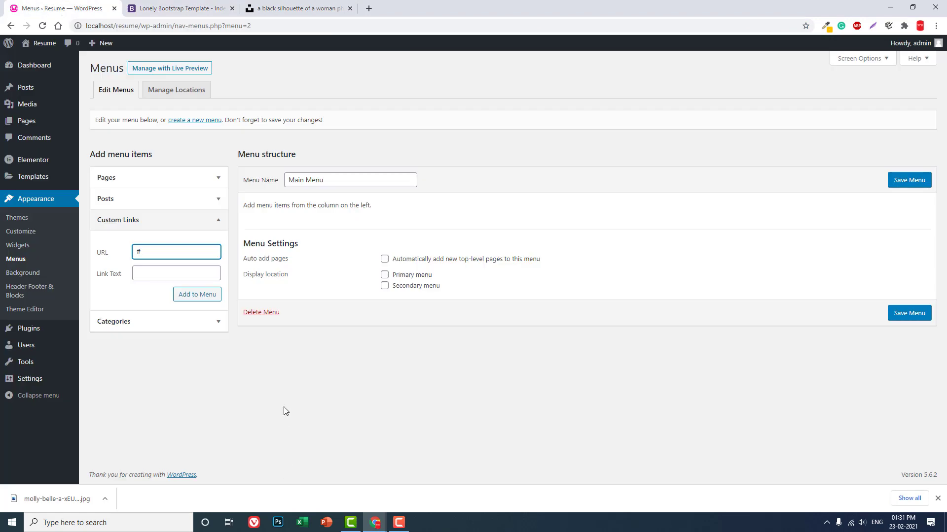
type("home")
key("Tab")
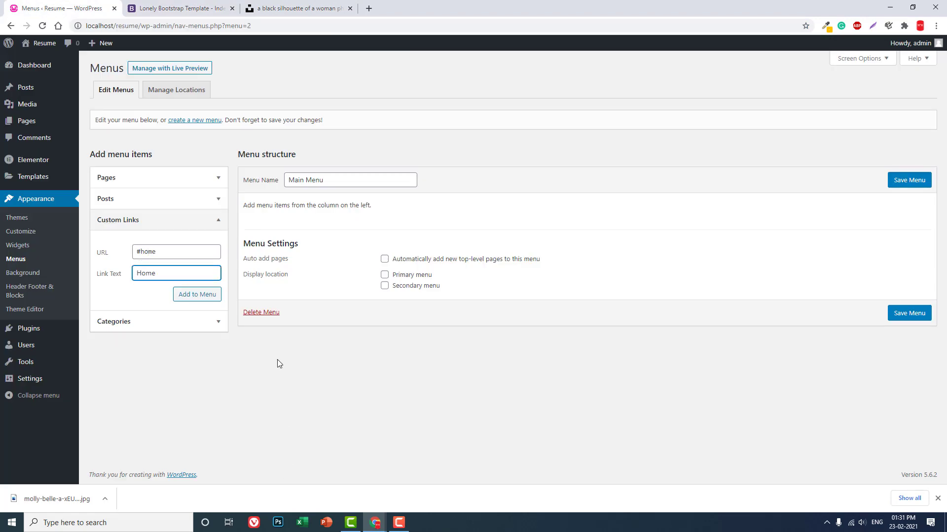
left_click(211, 296)
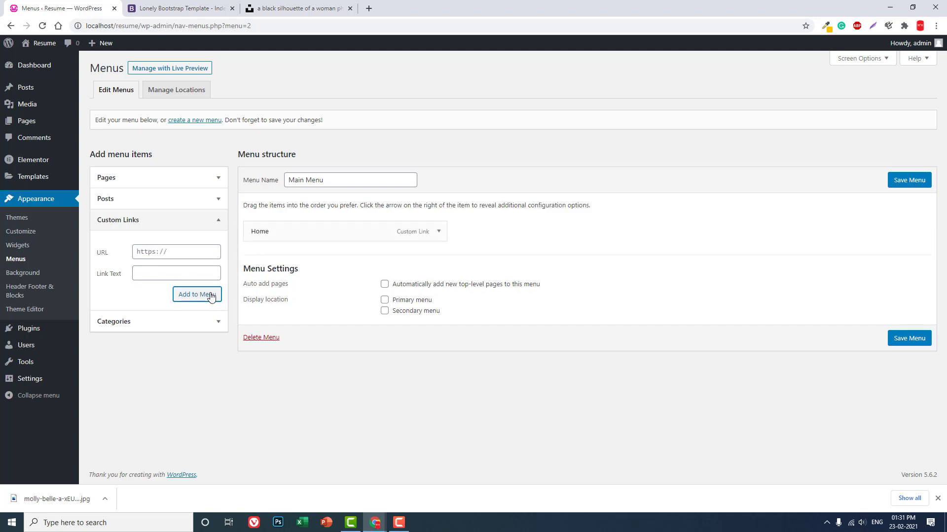
Add the About (#about) and Resume custom links
left_click(183, 8)
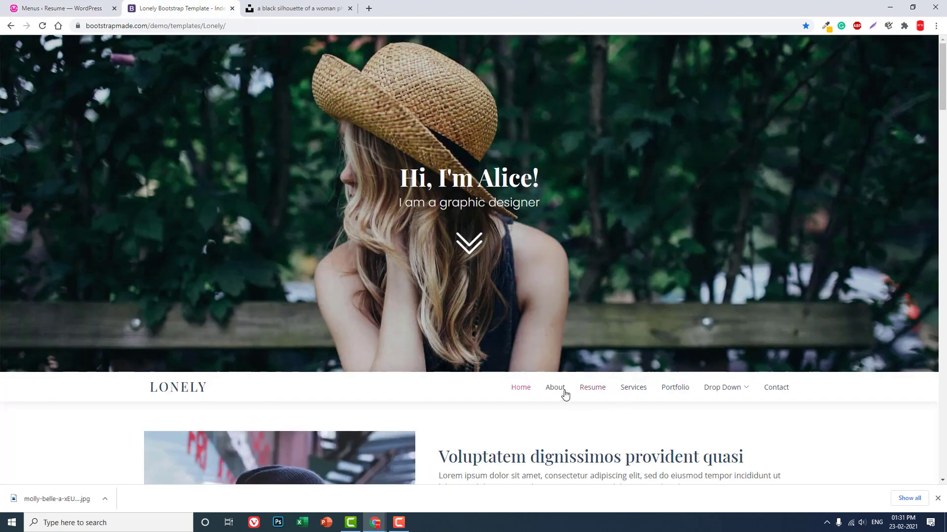
left_click(62, 8)
left_click(166, 252)
type("#about")
key("Tab")
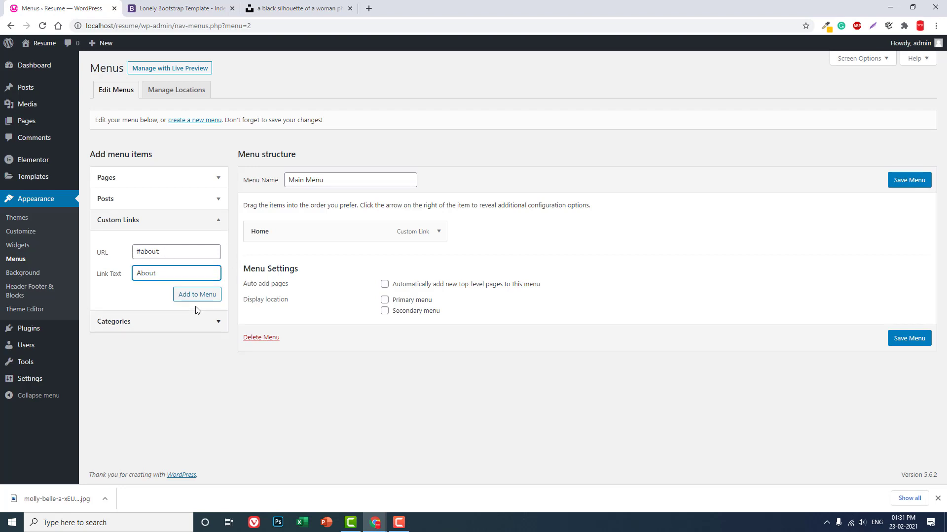
left_click(197, 294)
left_click(162, 256)
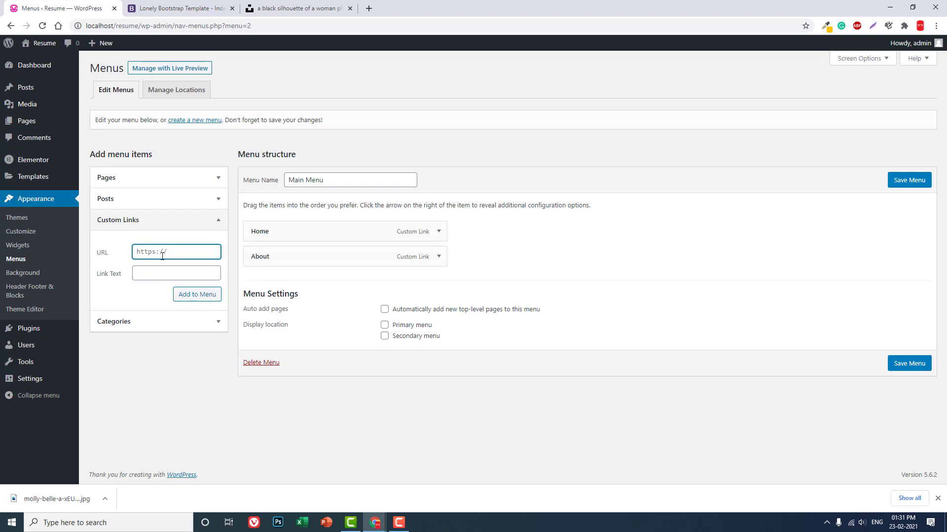
type("#resume")
key("Tab")
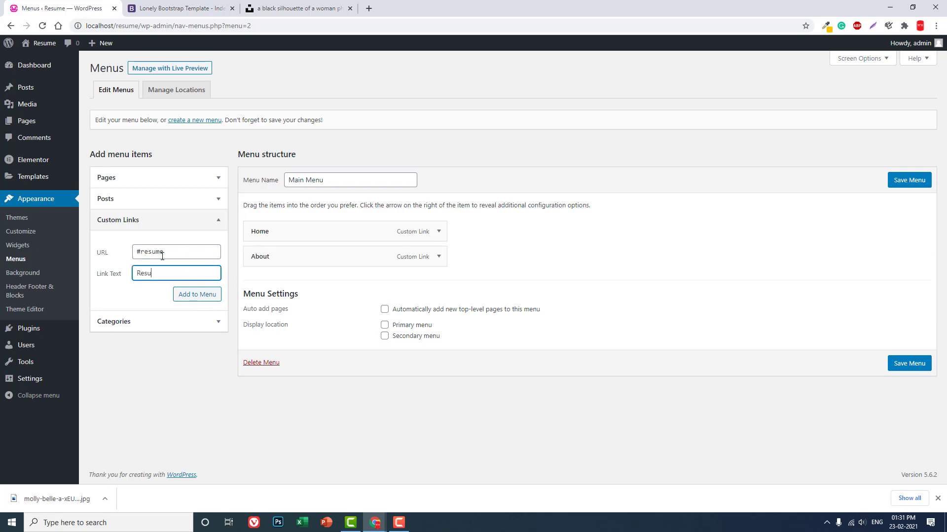
left_click(180, 296)
Add the Services custom link to the menu
left_click(210, 5)
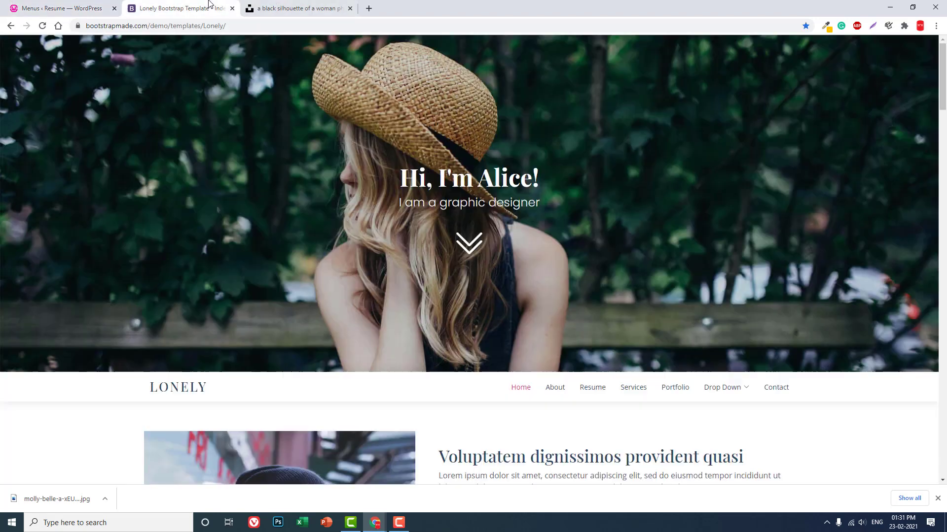
left_click(51, 6)
left_click(164, 250)
type("#services")
key("Tab")
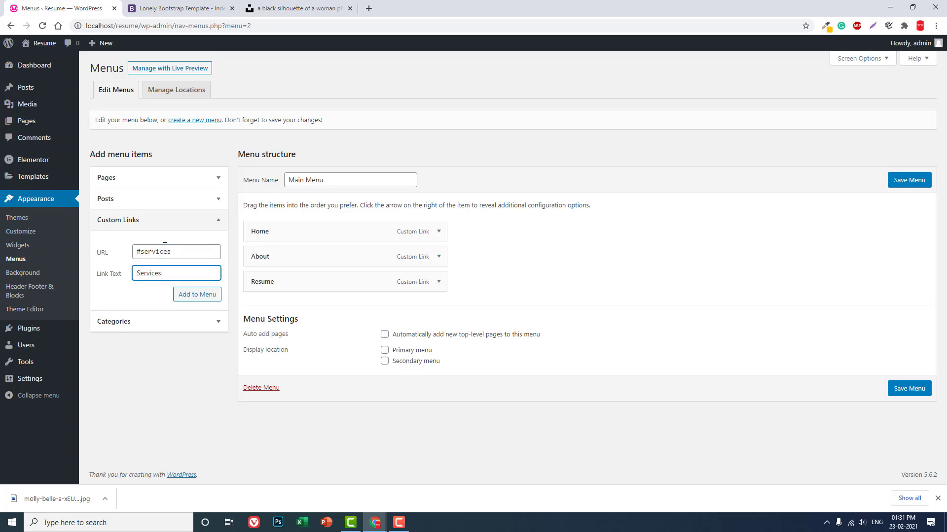
left_click(190, 296)
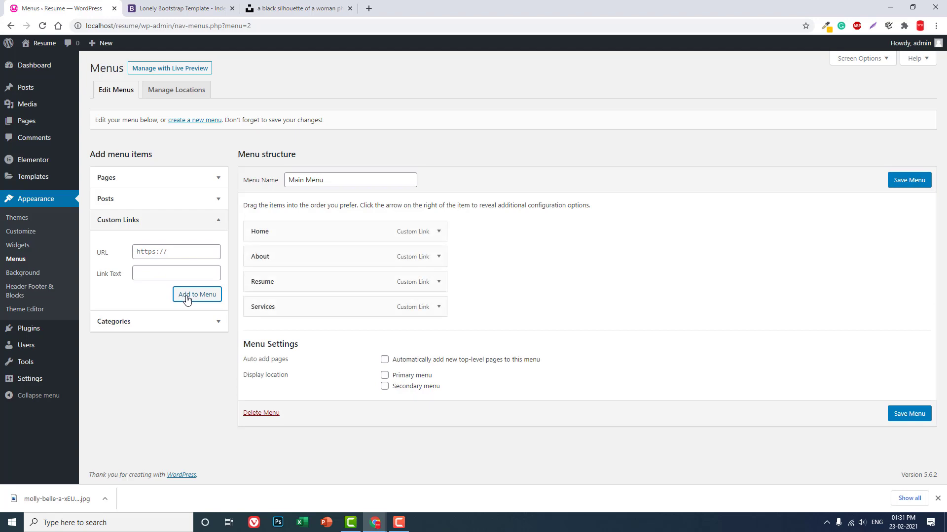
Add a Portfolio custom link pointing to #portfolio
left_click(177, 9)
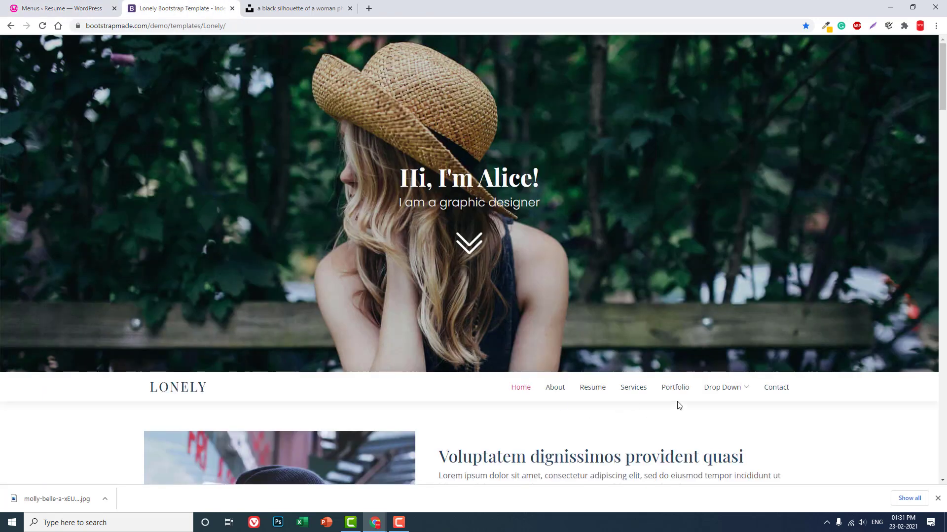
left_click(63, 1)
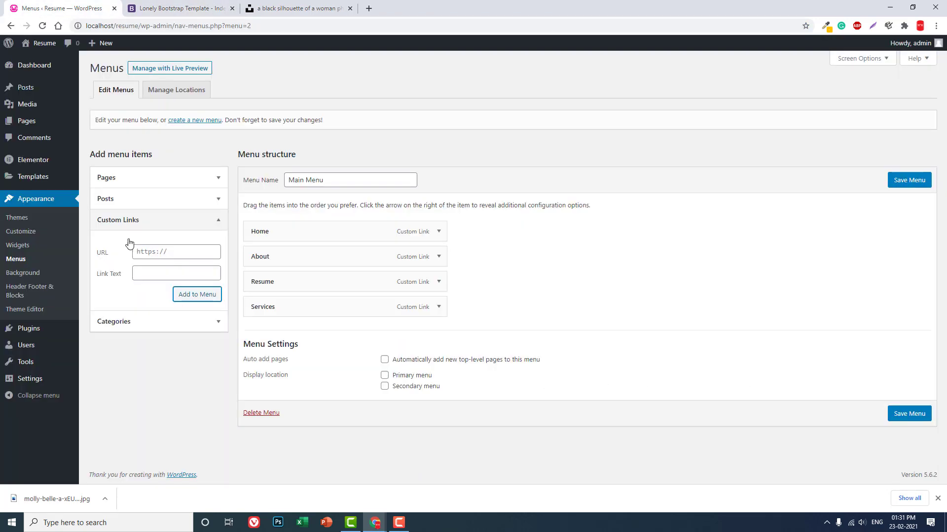
left_click(164, 250)
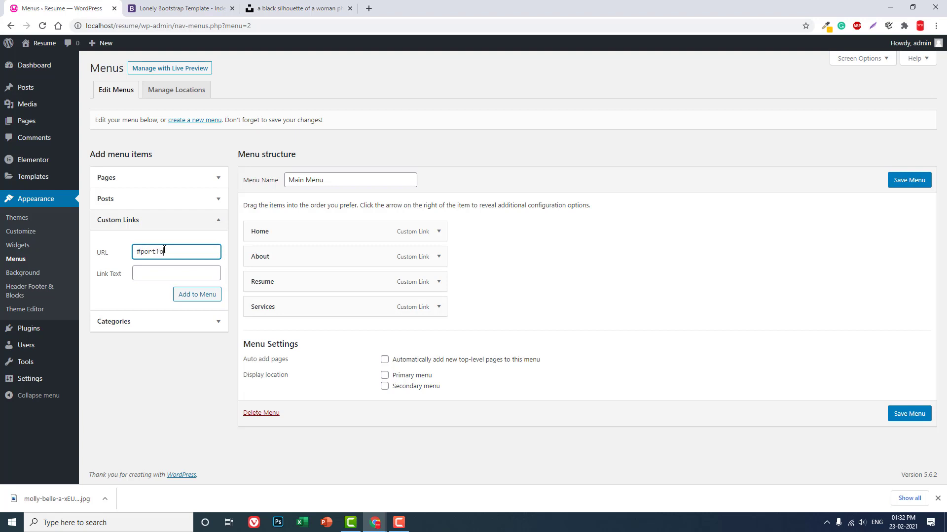
type("#portfolio")
left_click(164, 271)
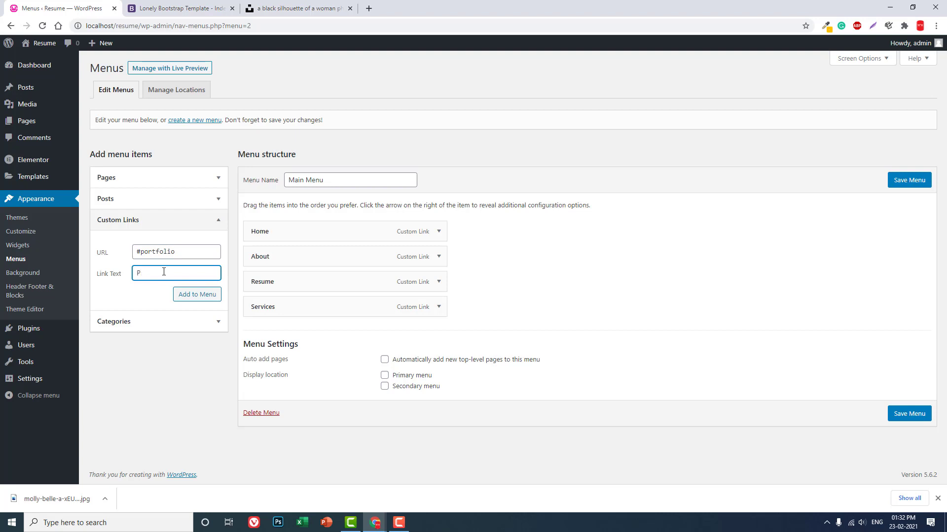
type("Portfolio")
left_click(203, 295)
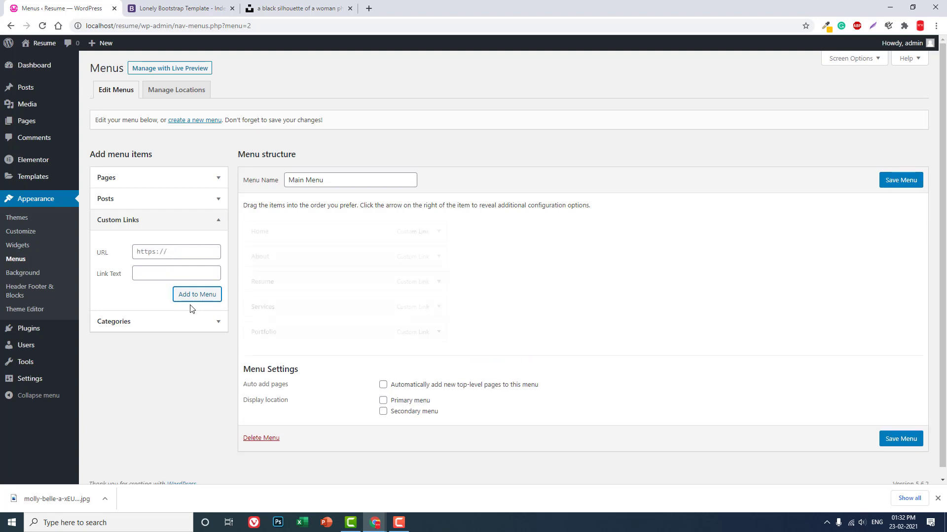
Add a Contact link to #contact and save the Main Menu
left_click(176, 256)
type("#contact")
key("Tab")
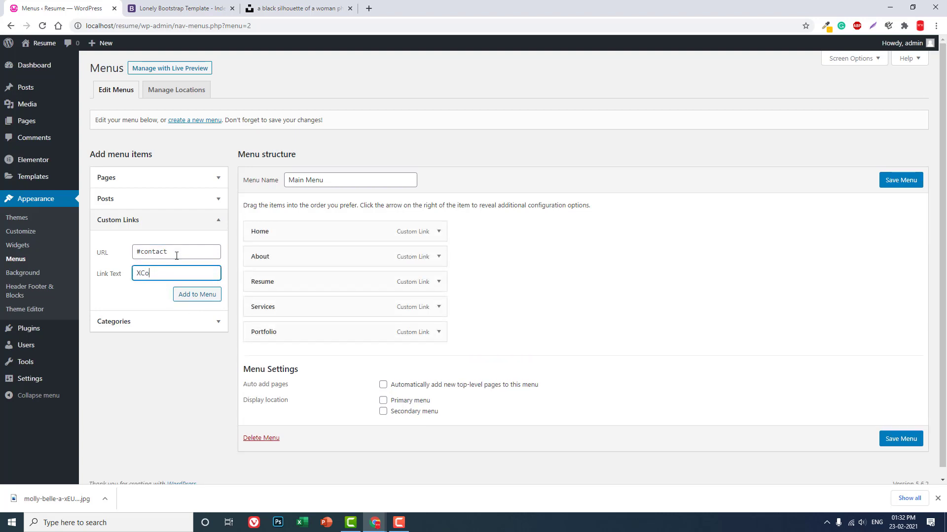
type("Contact")
left_click(209, 296)
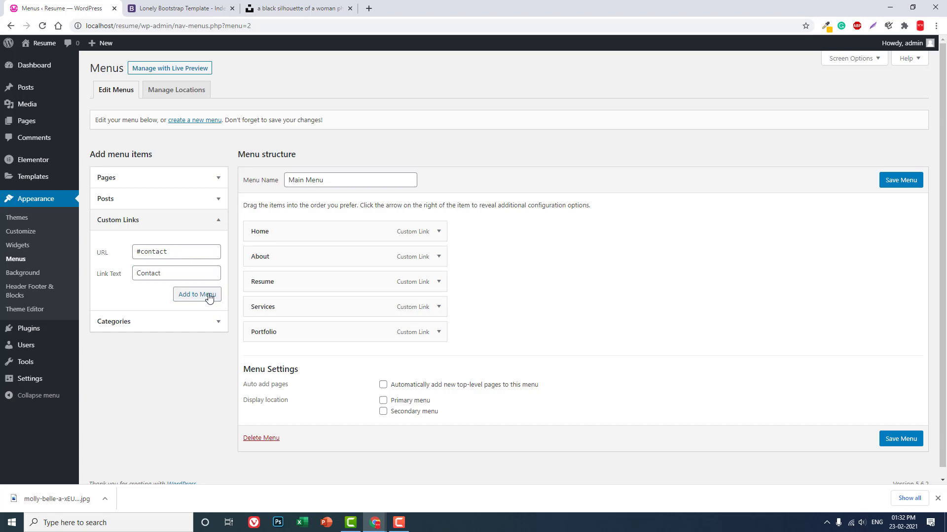
left_click(893, 178)
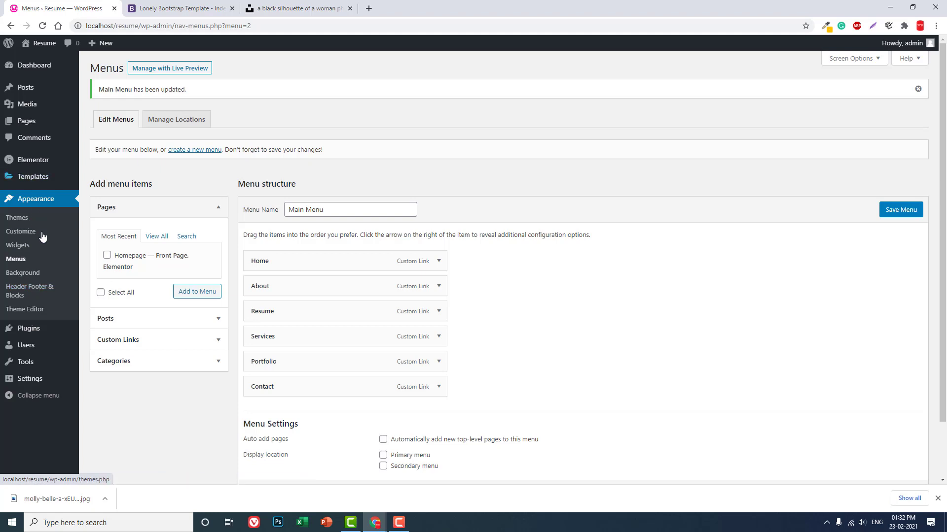
Create a template named 'Header' of type Header, displayed on the Entire Website
left_click(42, 291)
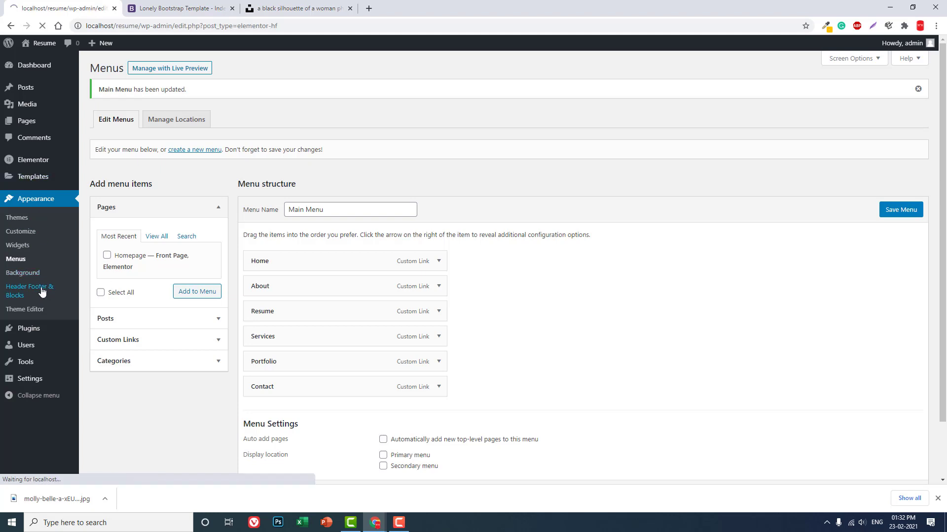
left_click(341, 68)
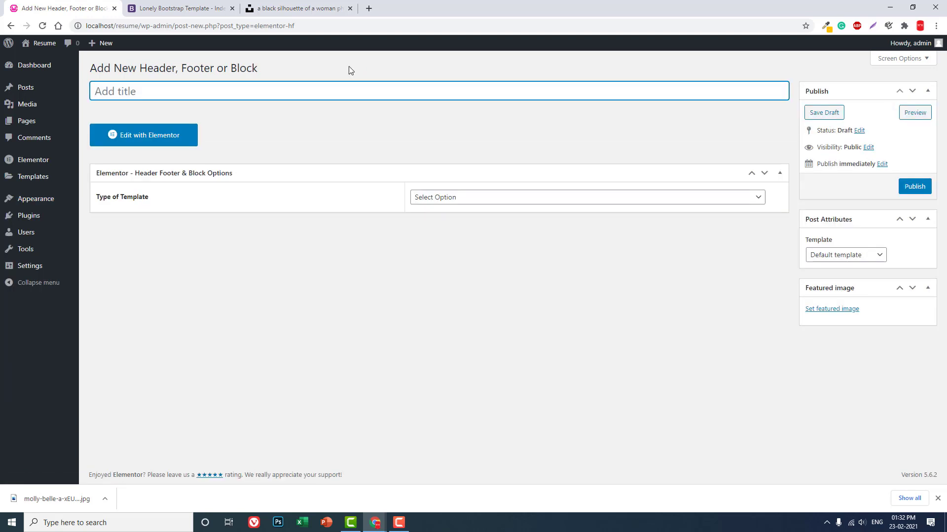
type("Header")
left_click(444, 198)
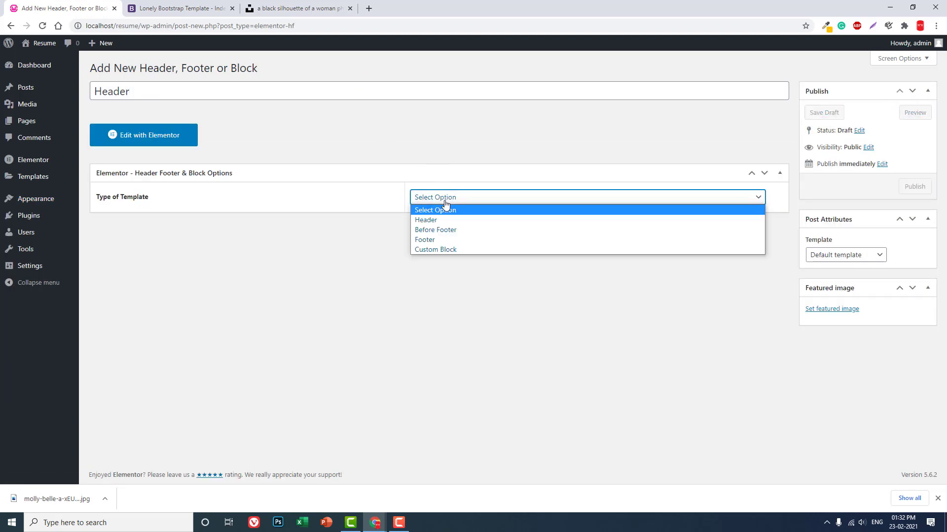
left_click(448, 217)
left_click(451, 233)
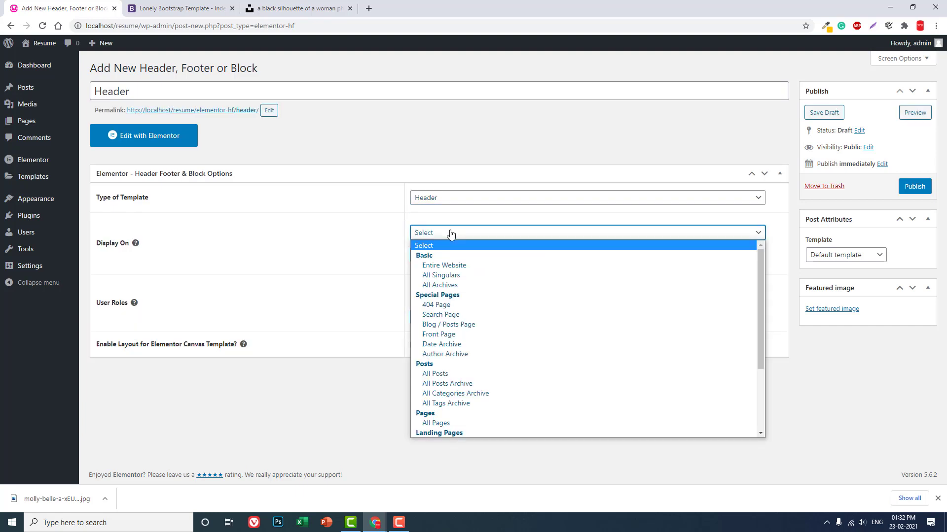
left_click(454, 265)
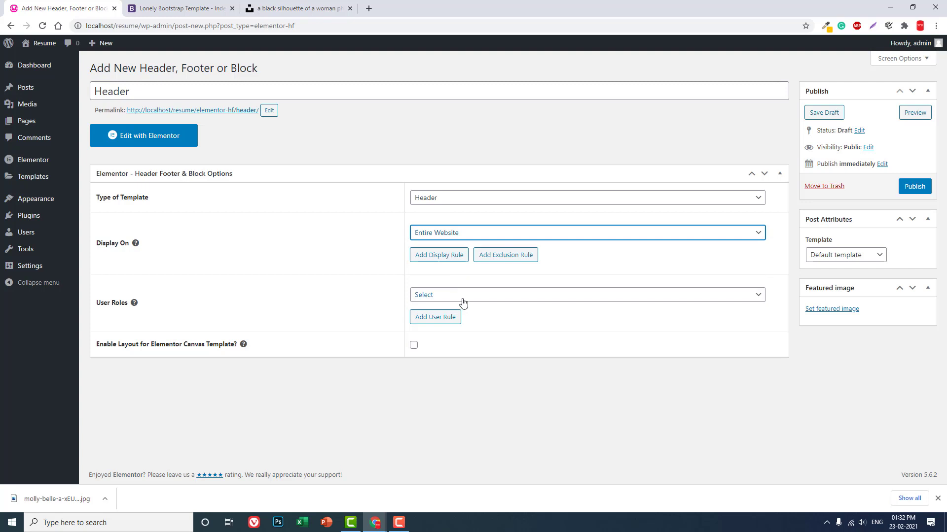
Apply it to all user roles, use Elementor Canvas, publish, and edit with Elementor
left_click(463, 296)
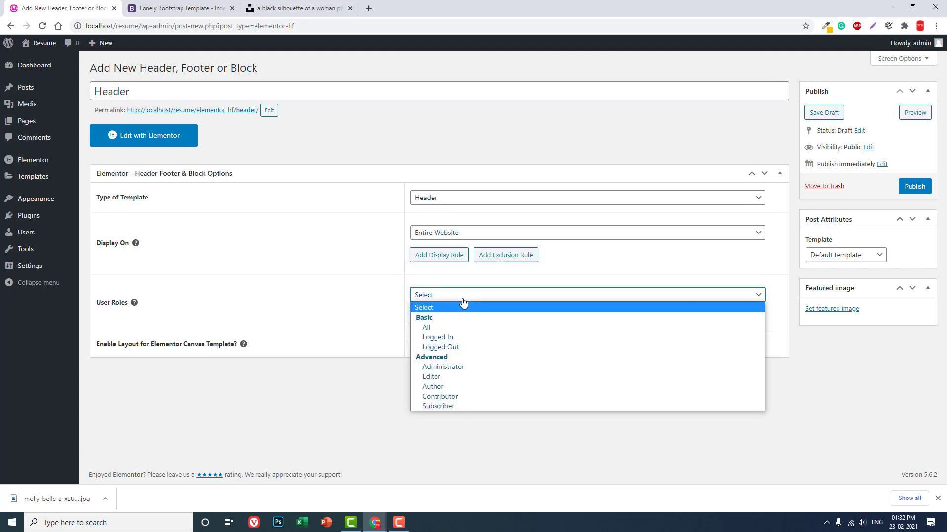
left_click(462, 329)
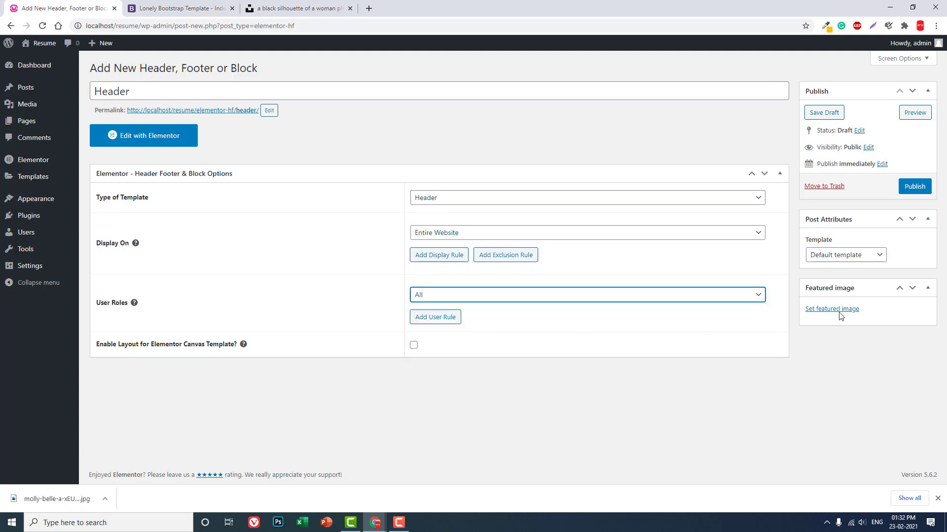
left_click(866, 255)
left_click(857, 277)
left_click(916, 188)
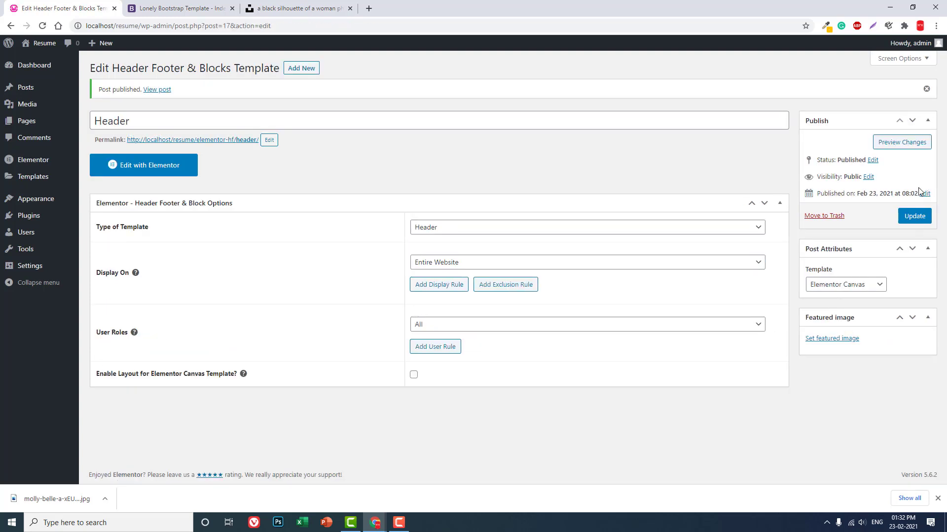
left_click(179, 166)
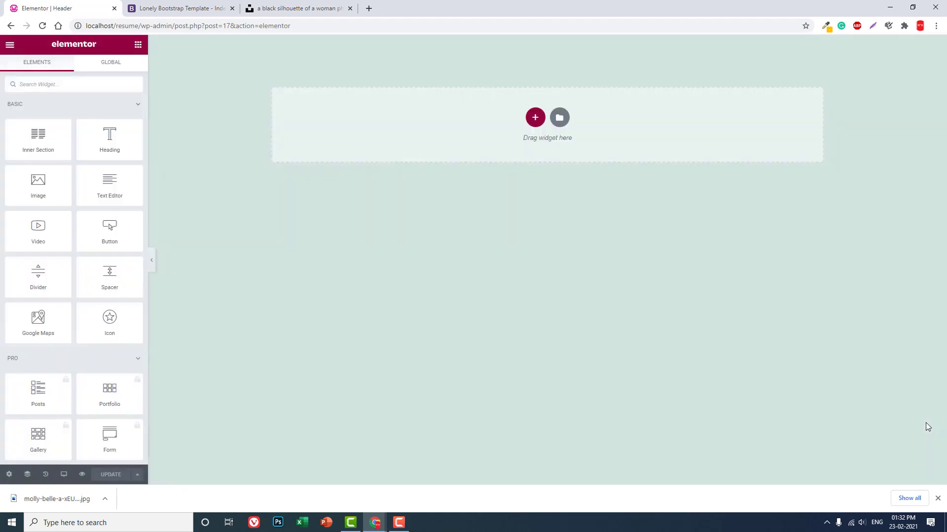
Add a one-column section to the header and set its Style background to Classic
left_click(535, 117)
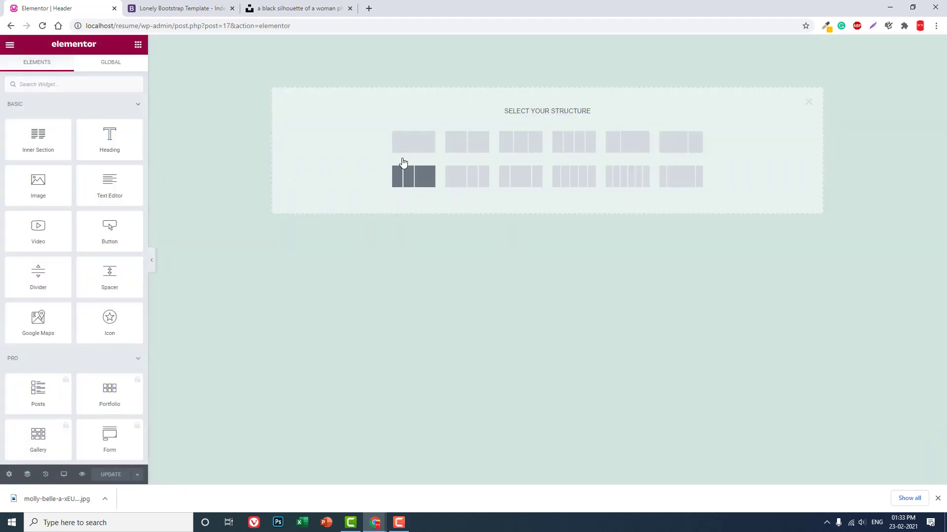
left_click(144, 6)
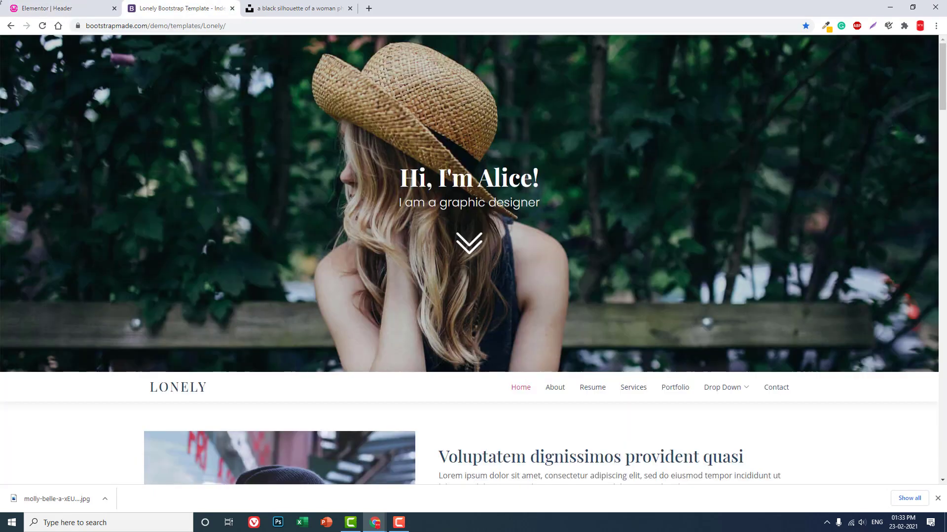
left_click(20, 8)
left_click(432, 144)
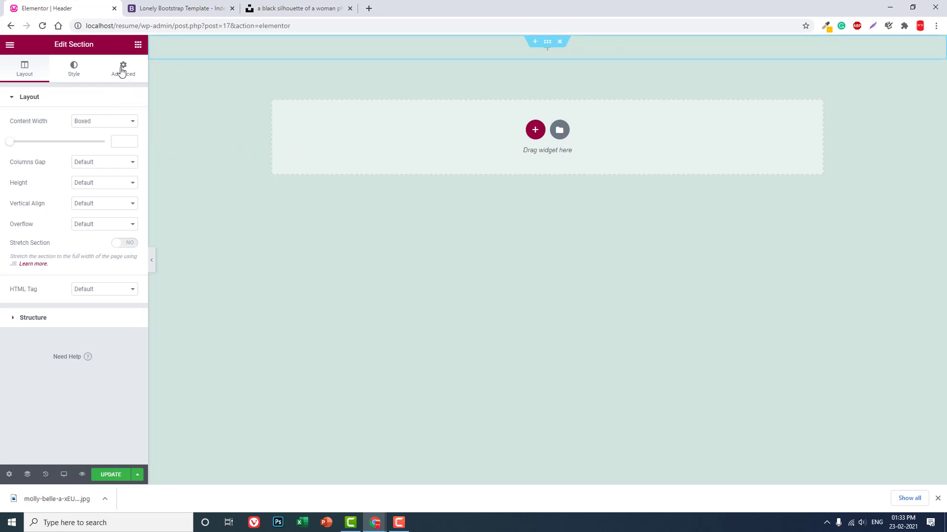
left_click(83, 74)
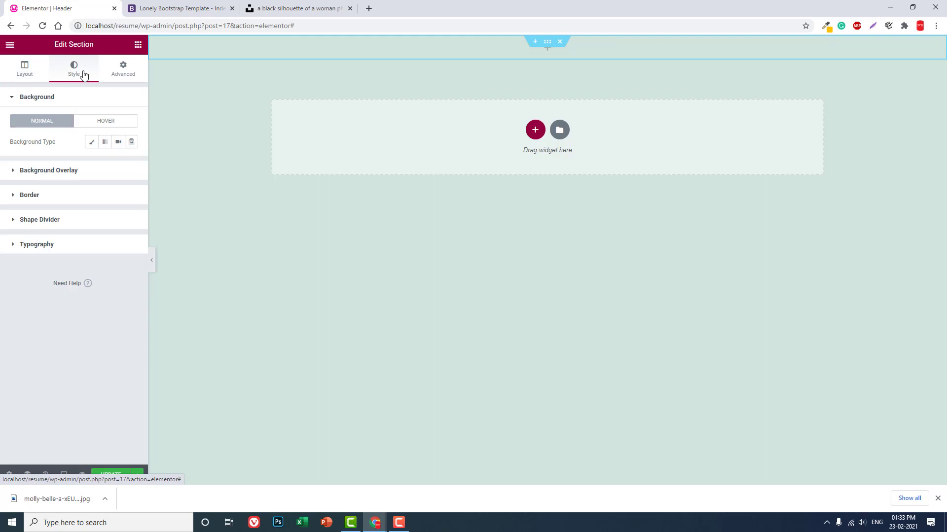
left_click(91, 143)
Upload the downloaded silhouette photo and insert it as the section background
left_click(95, 210)
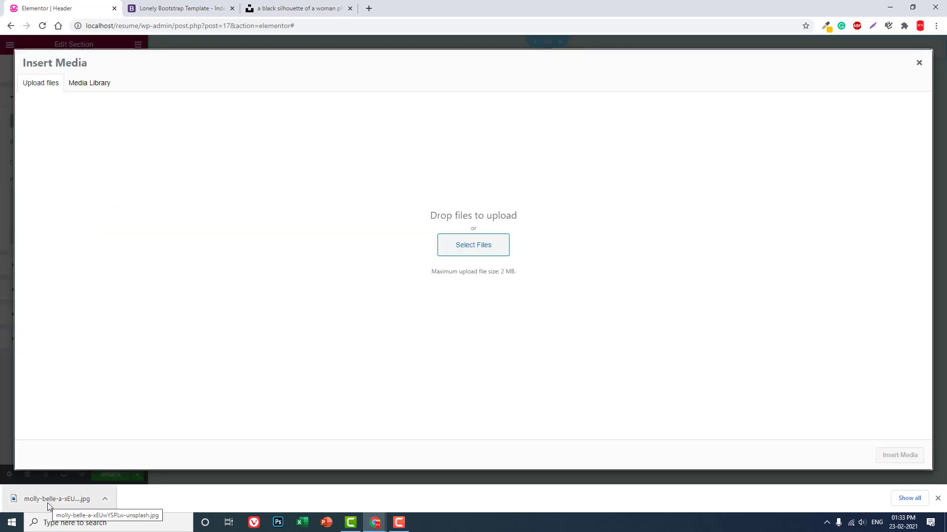
left_click_drag(49, 505, 317, 295)
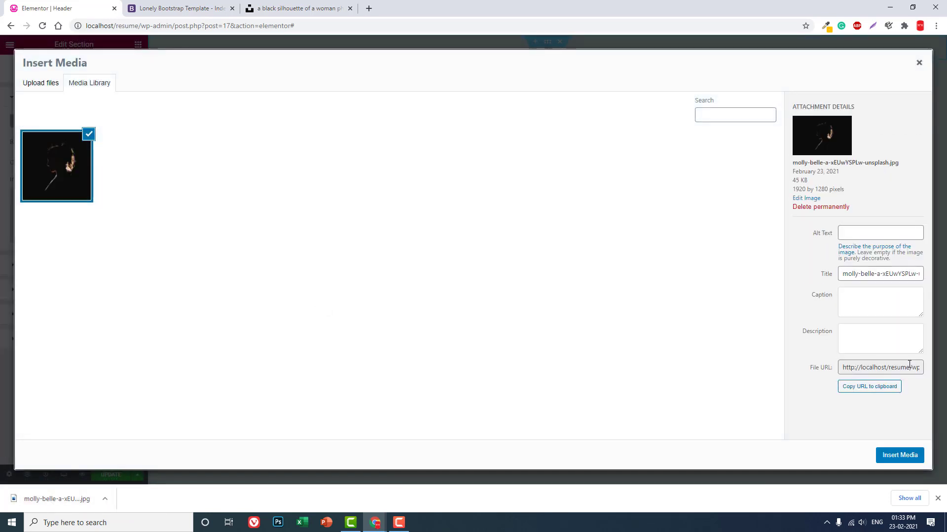
left_click(892, 456)
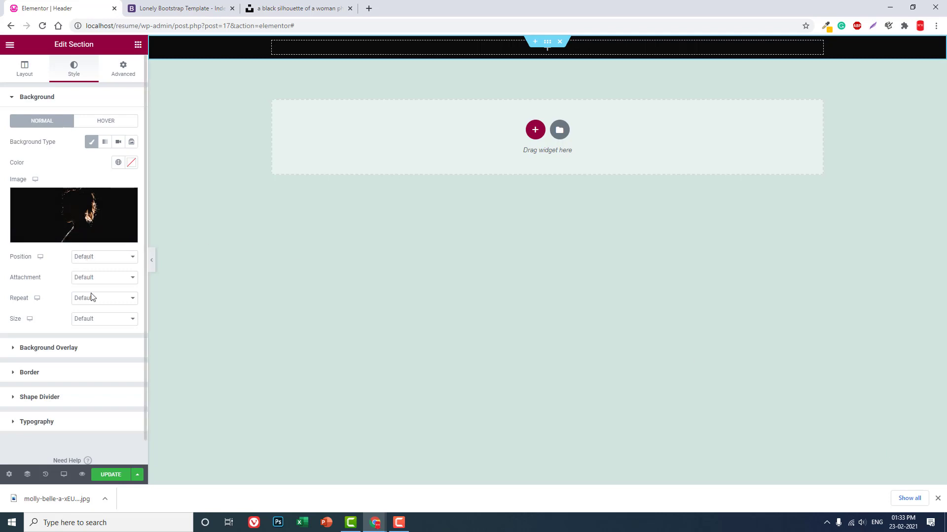
Set the background to Cover, No-repeat, Fixed attachment and Center Center position
left_click(99, 321)
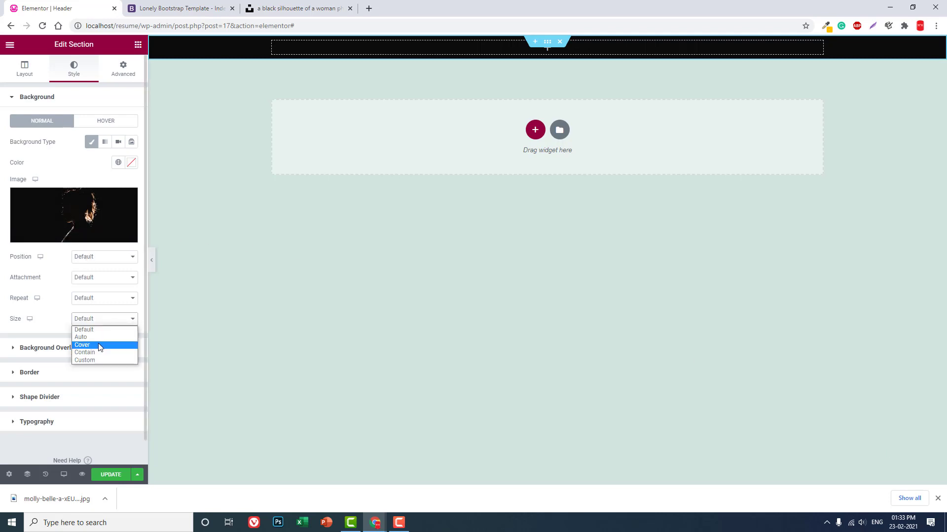
left_click(99, 341)
left_click(89, 299)
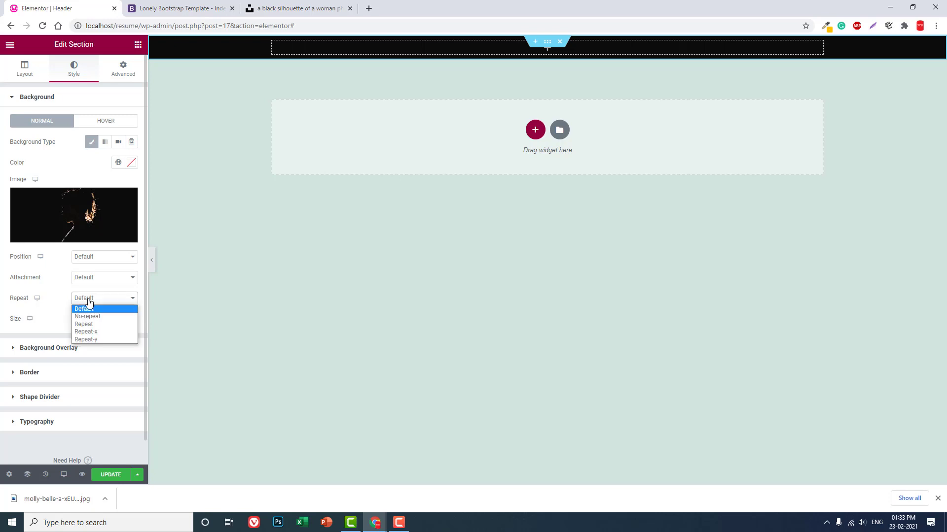
left_click(95, 317)
left_click(93, 279)
left_click(100, 304)
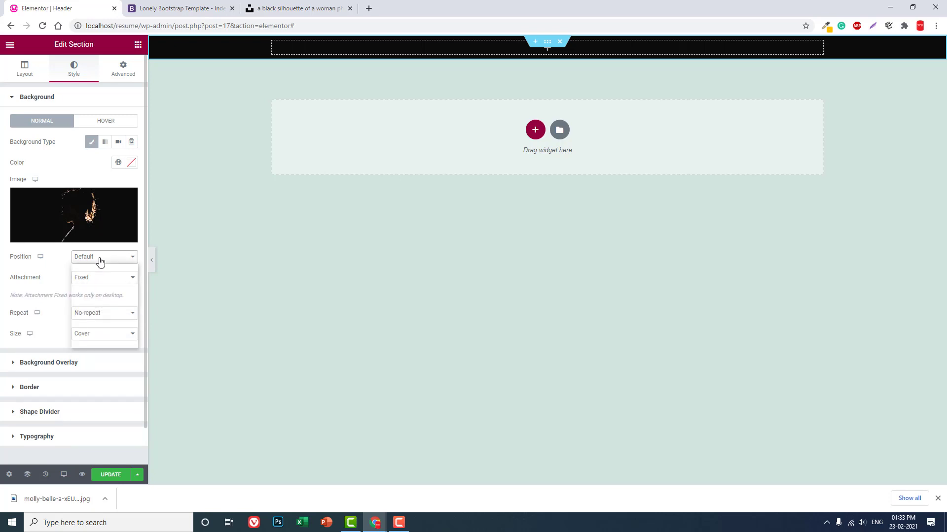
left_click(100, 261)
left_click(104, 272)
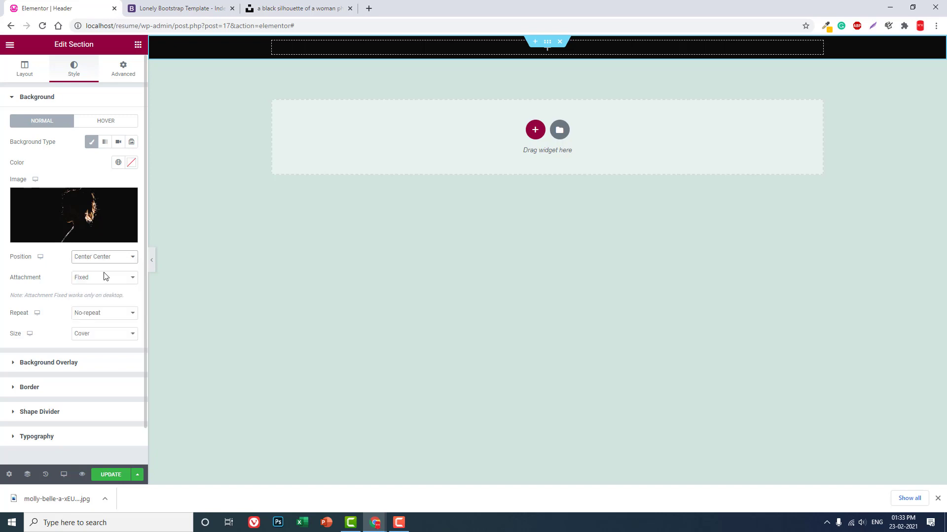
Set the section's Vertical Align to Bottom
left_click(25, 70)
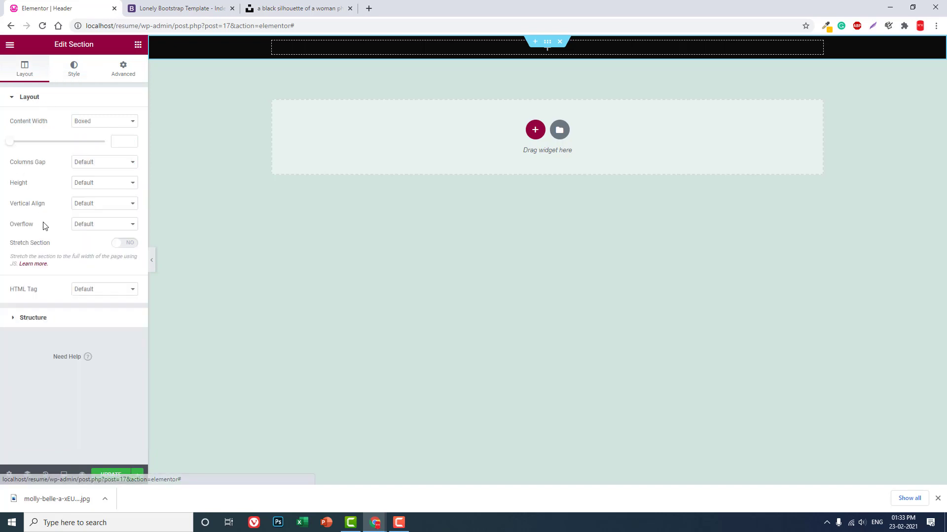
left_click(90, 204)
left_click(95, 237)
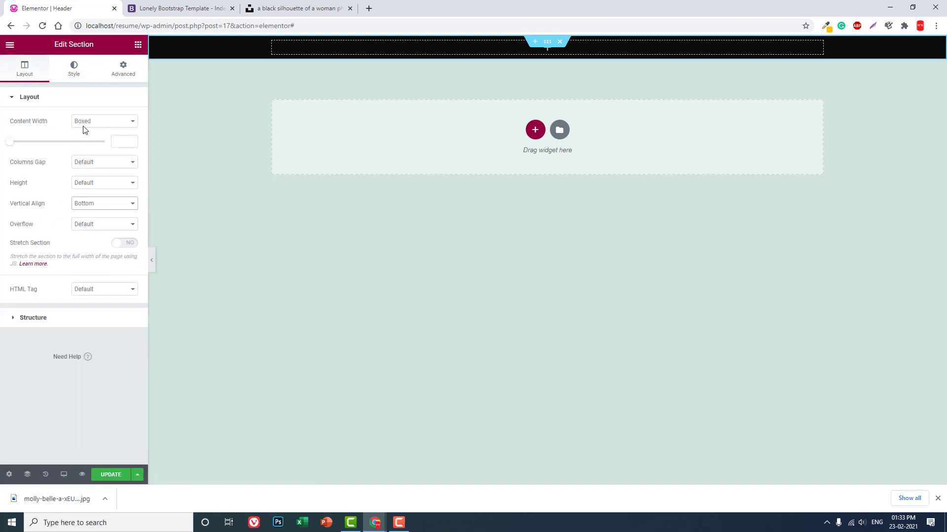
Give the section 200 px top and bottom padding under Advanced
left_click(119, 74)
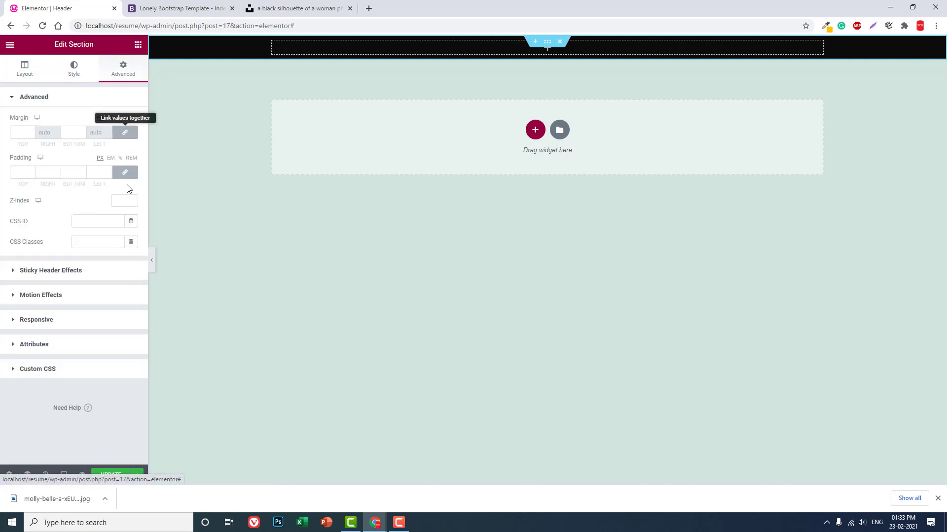
double_click(21, 171)
type("150")
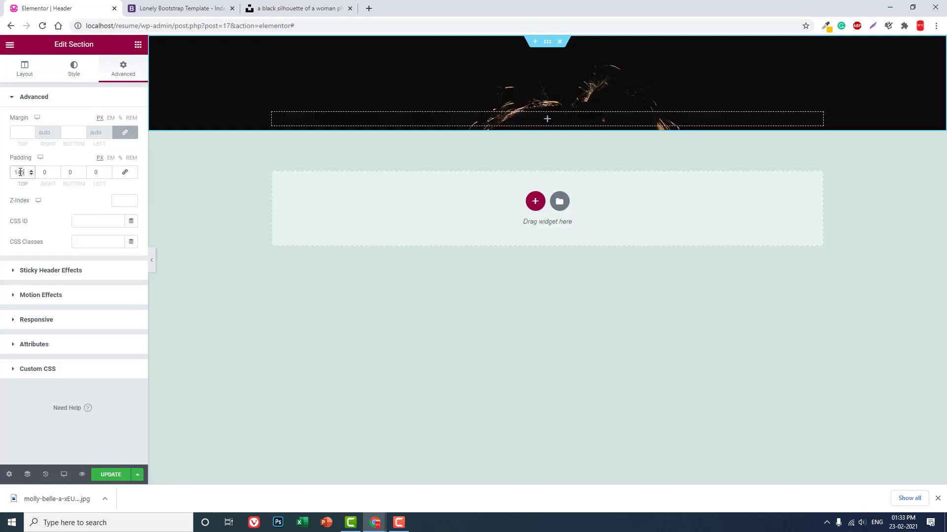
type("0")
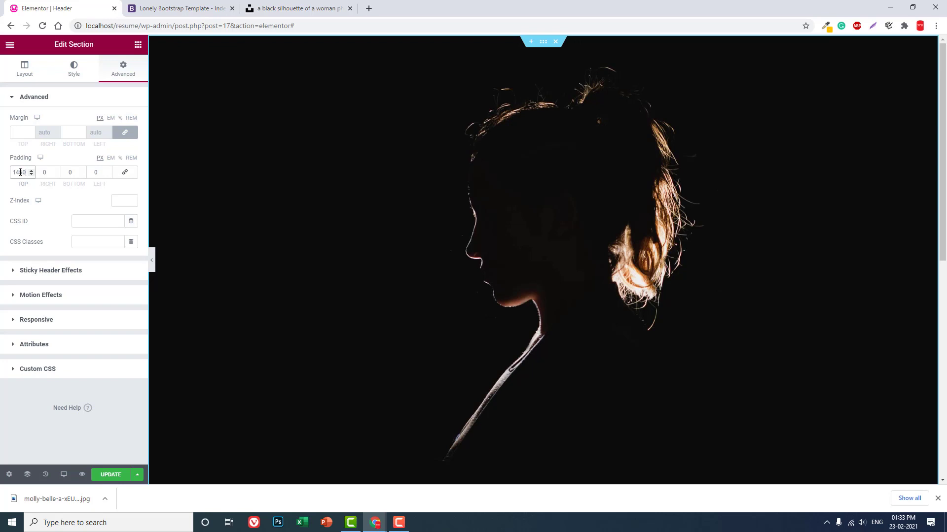
key("BackSpace")
key("BackSpace")
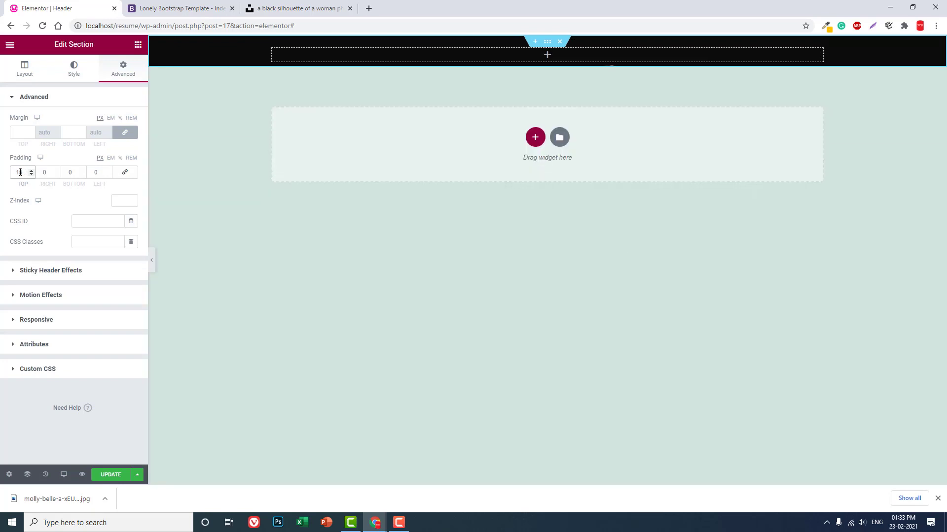
type("0")
key("Tab")
key("Tab")
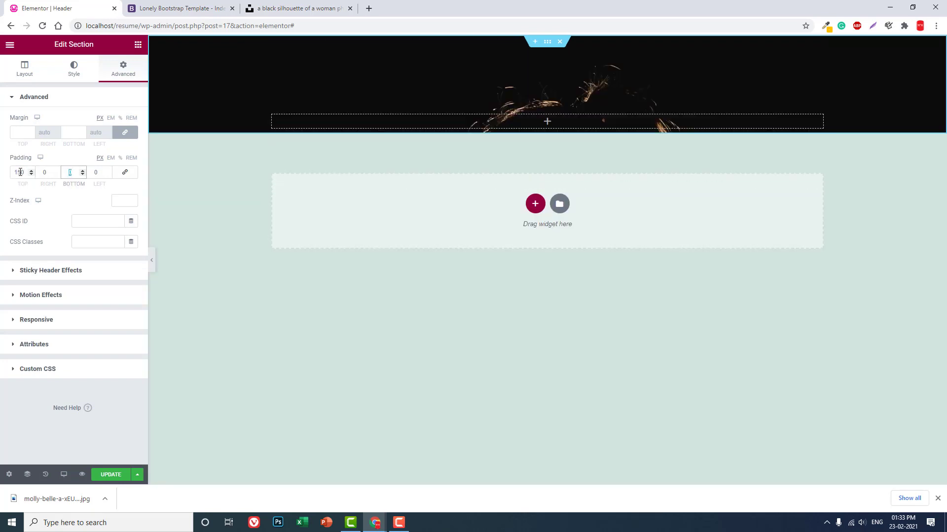
type("150")
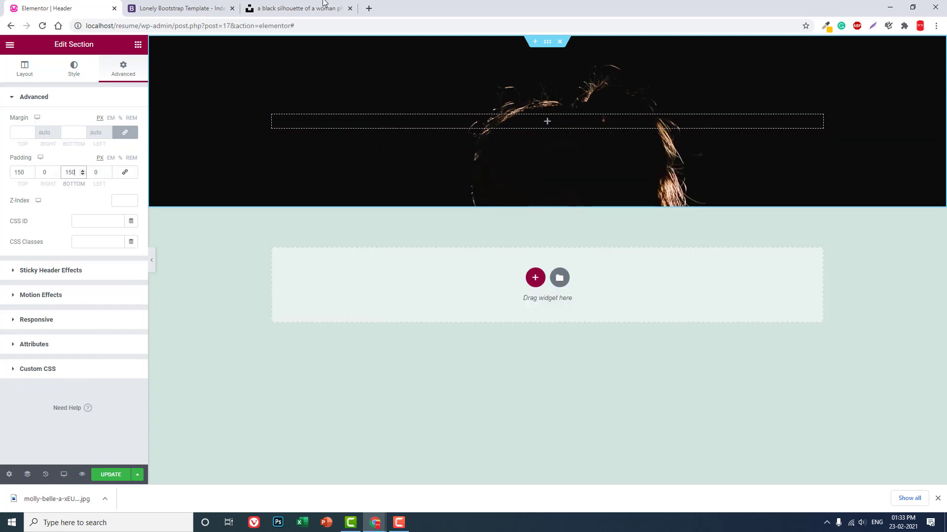
left_click(181, 4)
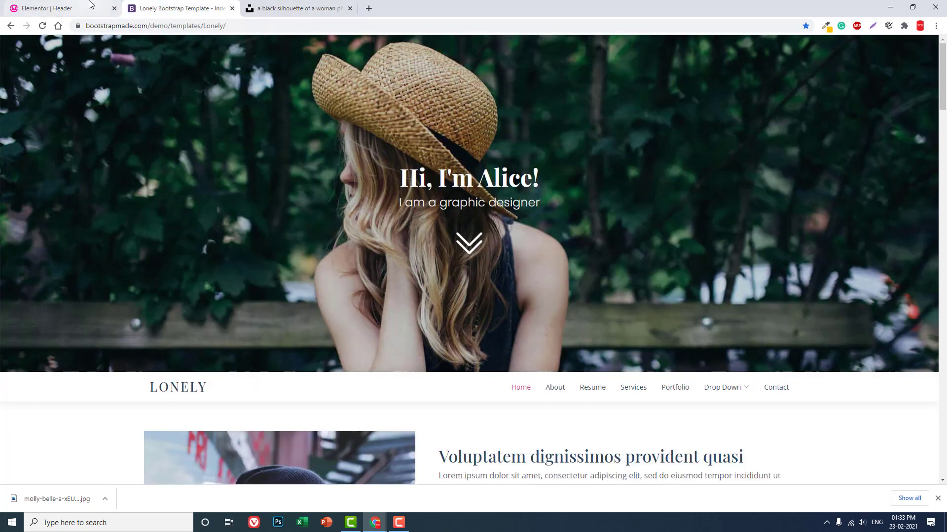
left_click(69, 8)
double_click(24, 172)
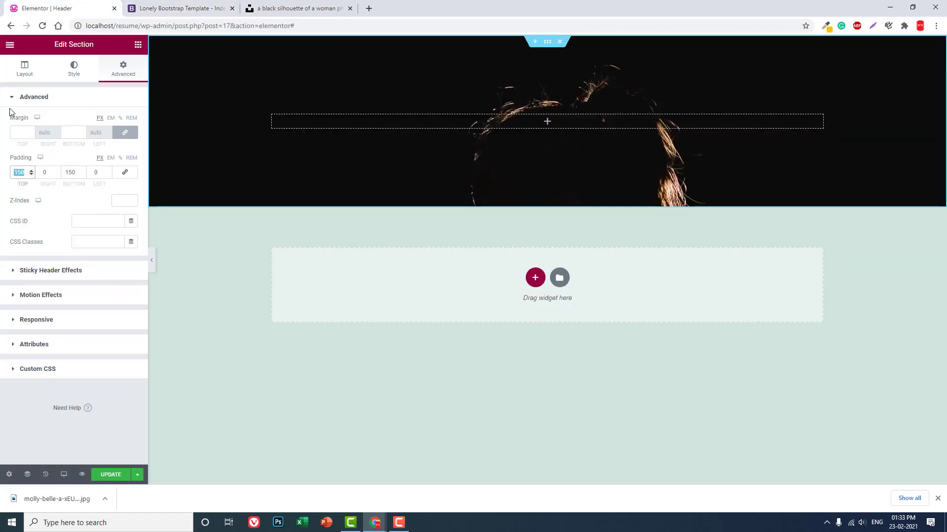
type("200")
key("Tab")
key("Tab")
type("2")
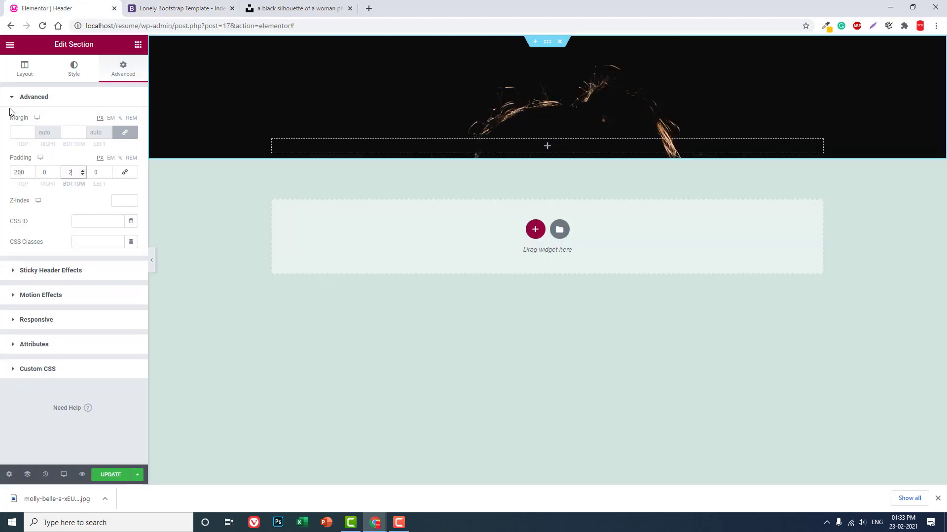
type("00")
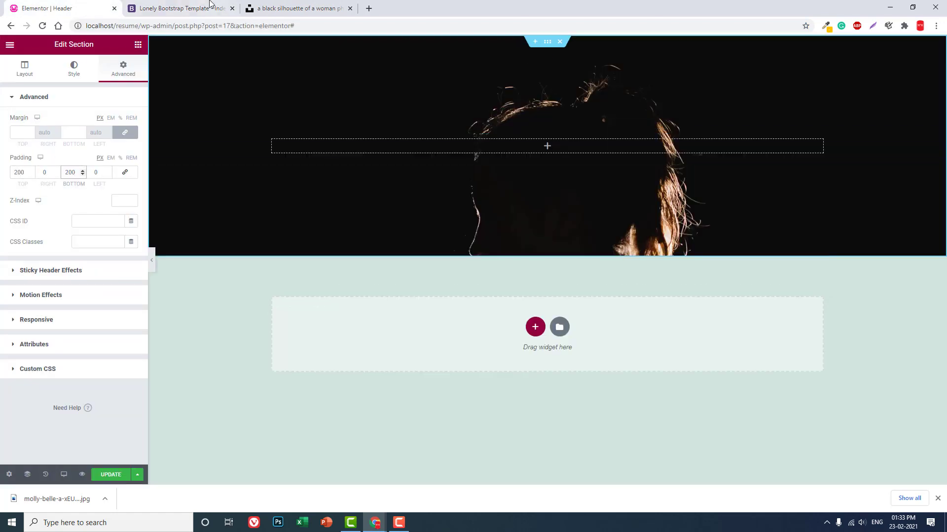
Add a centre-aligned Heading widget into the hero section
left_click(138, 45)
left_click_drag(134, 128, 542, 148)
left_click(105, 260)
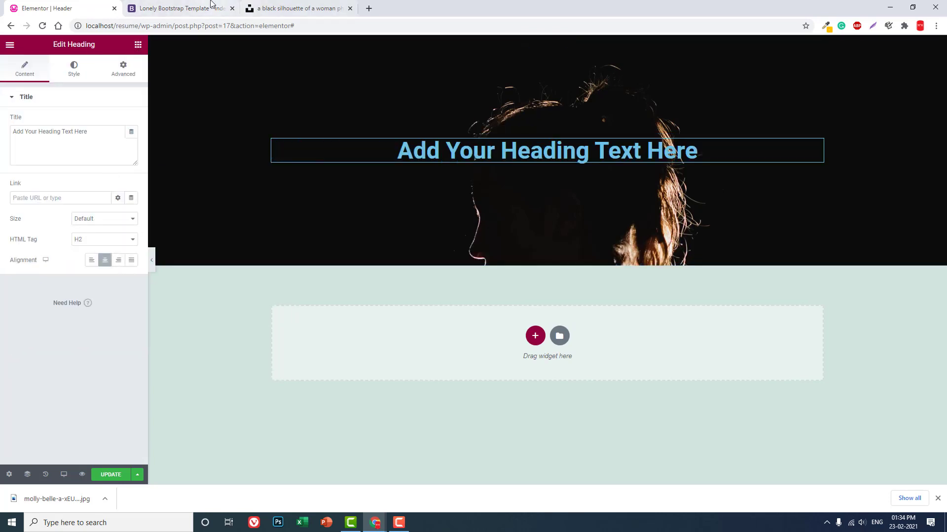
Replace the heading title with "Hi, I'm", the resume owner's name and an exclamation mark
left_click(178, 8)
left_click(54, 9)
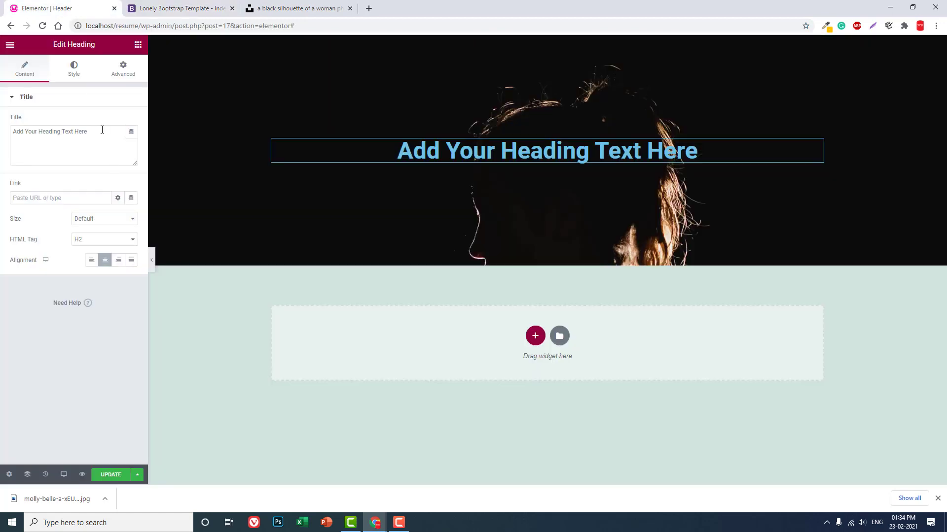
left_click_drag(102, 129, 38, 119)
type("Hi")
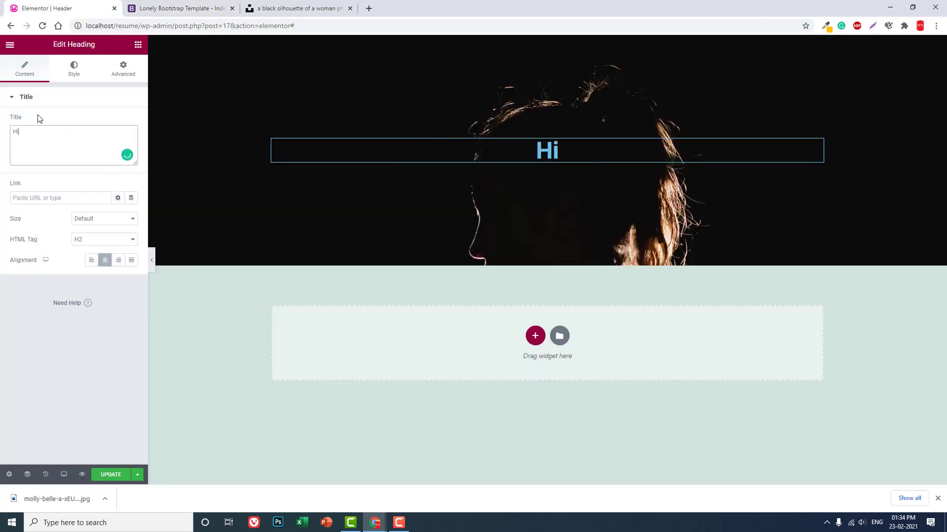
type(", I")
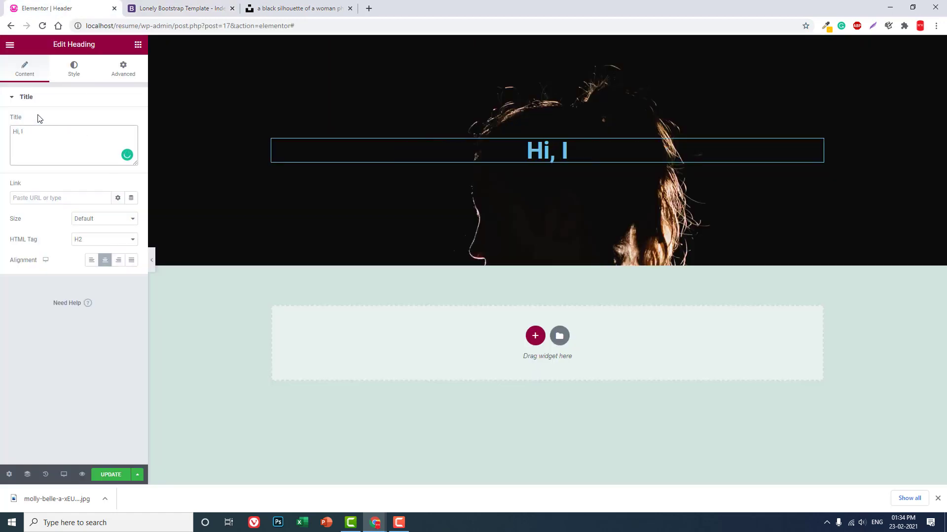
left_click(177, 8)
left_click(60, 4)
type("'")
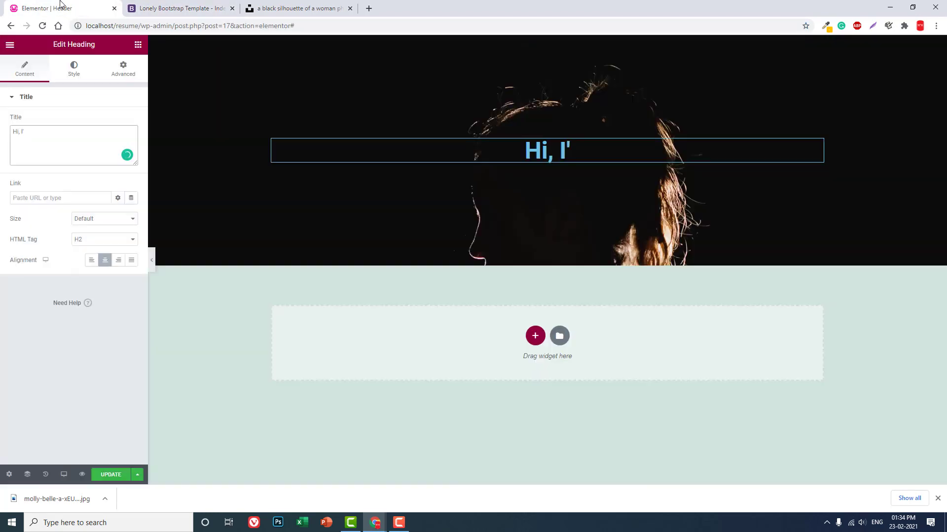
type("m S")
key("BackSpace")
type("Alice")
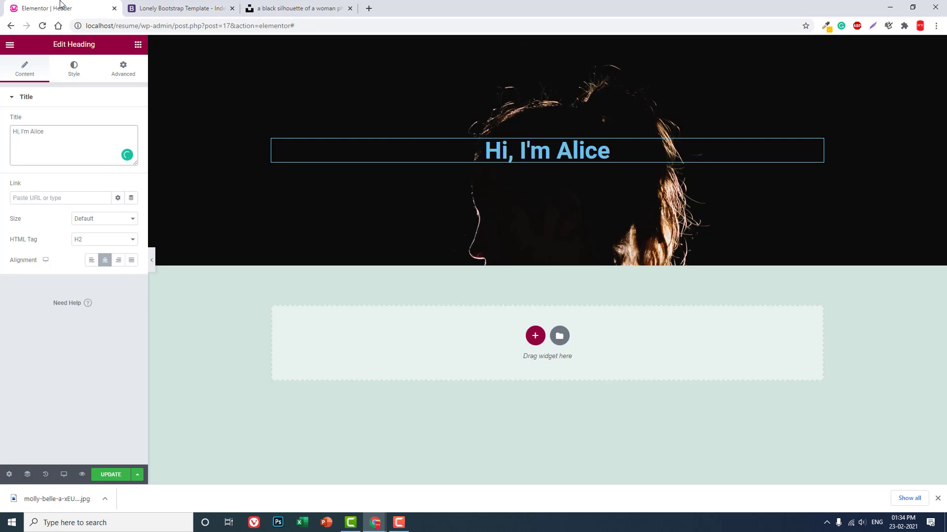
type("!")
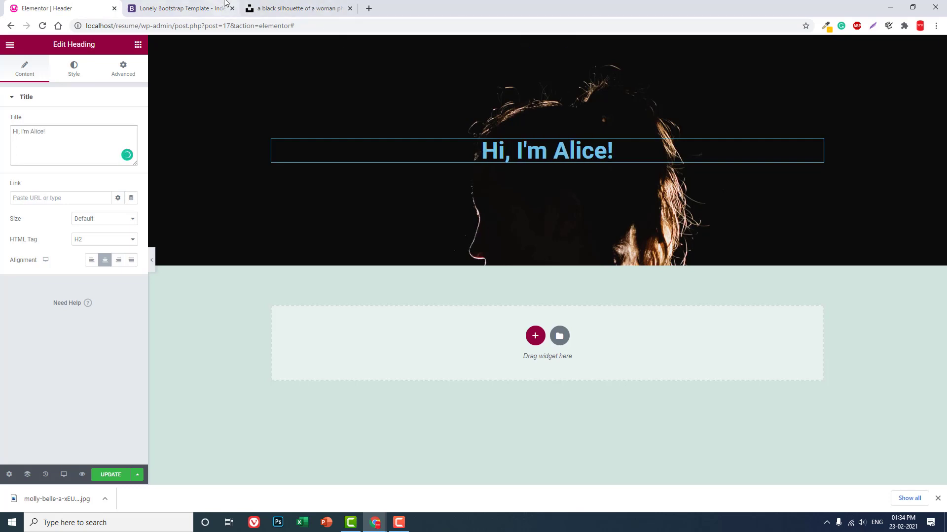
left_click(182, 7)
Set the heading's text colour to white to match the demo's heading
left_click(60, 4)
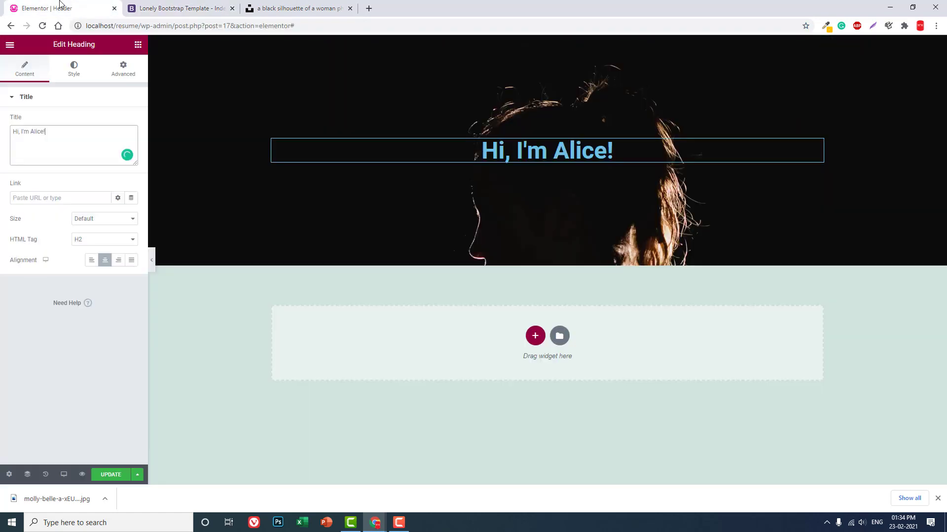
left_click(74, 69)
left_click(131, 121)
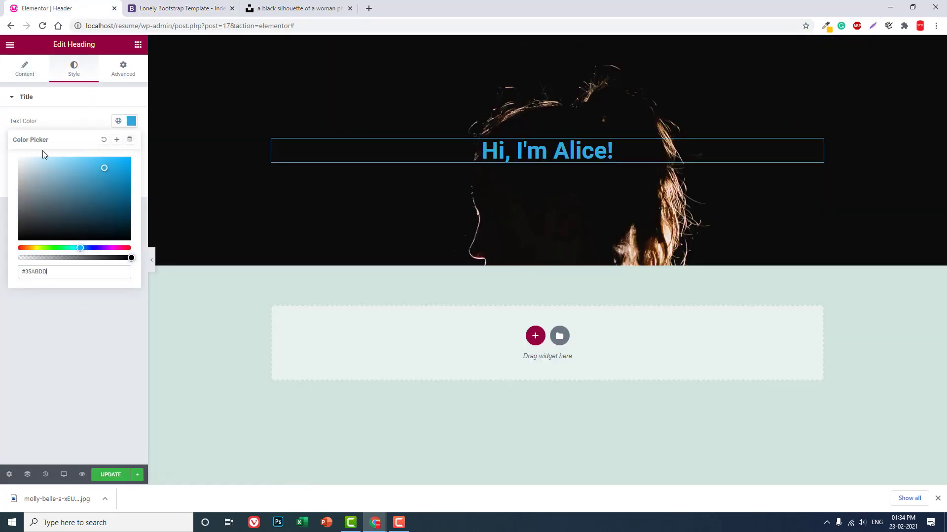
left_click(177, 3)
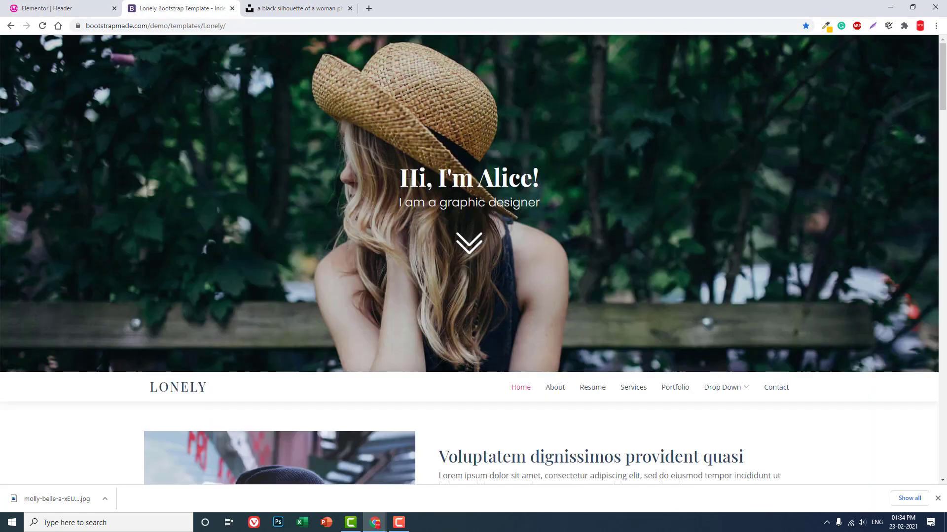
left_click(88, 5)
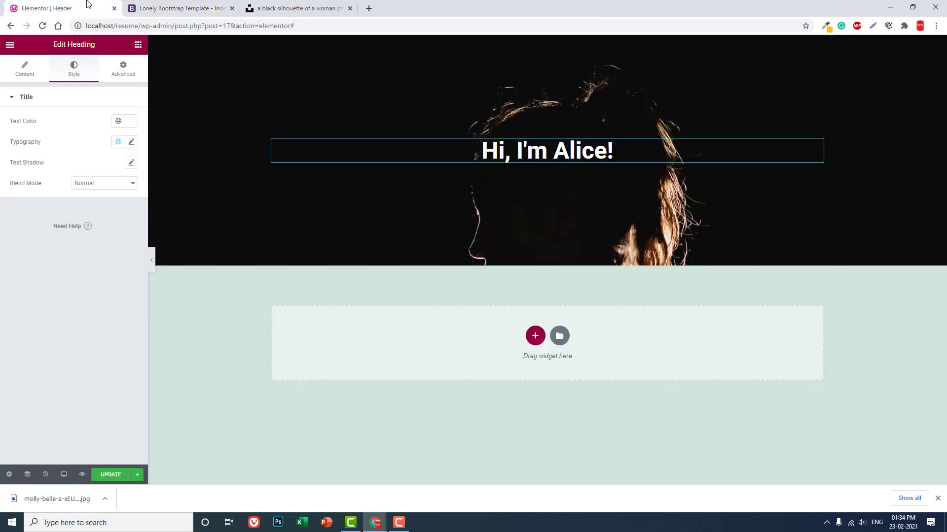
left_click(158, 3)
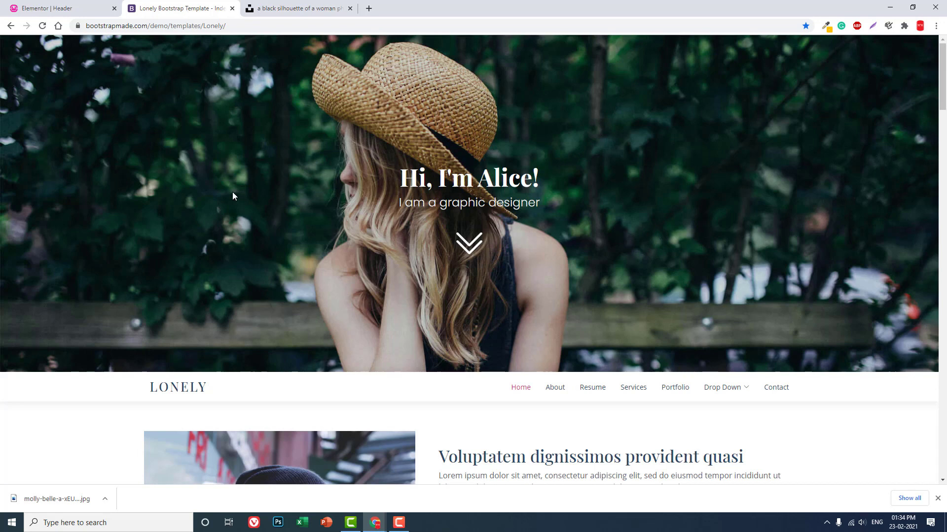
left_click(88, 5)
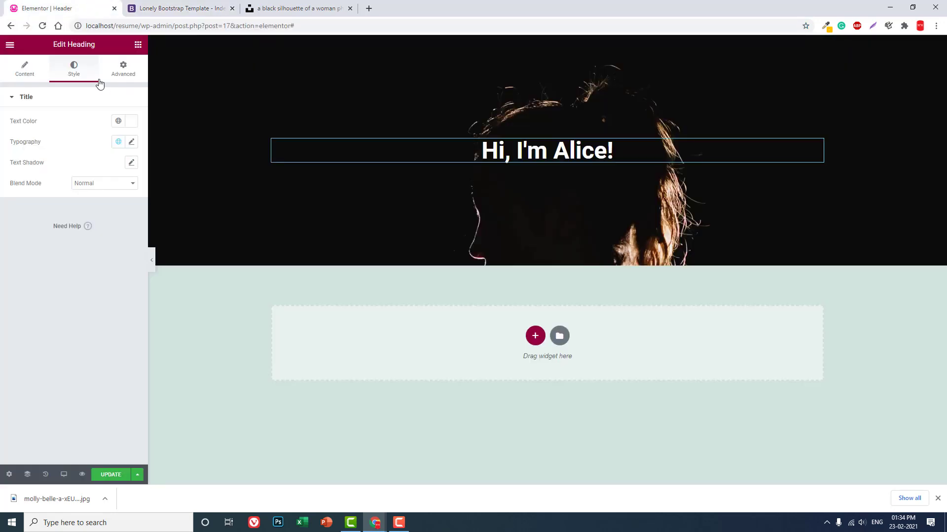
Set the heading typography to size 80 px and weight 400
left_click(132, 143)
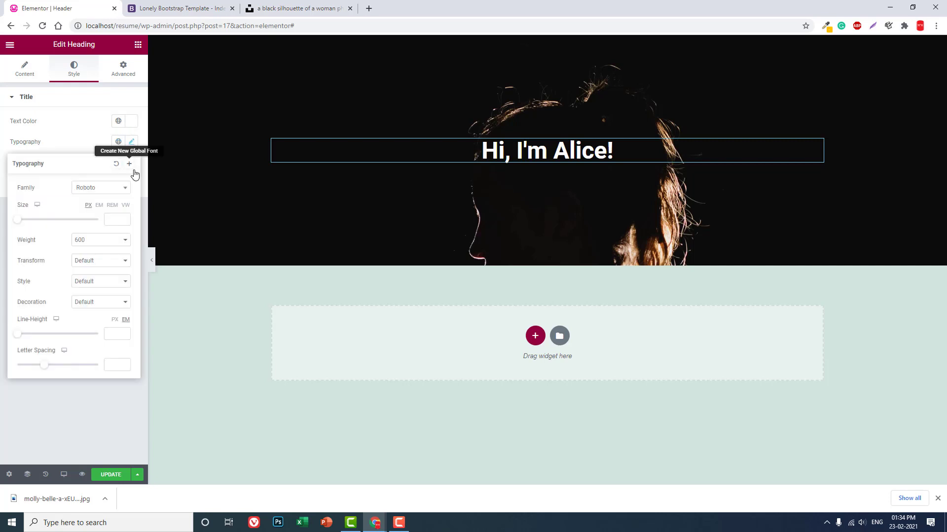
left_click(115, 218)
type("80")
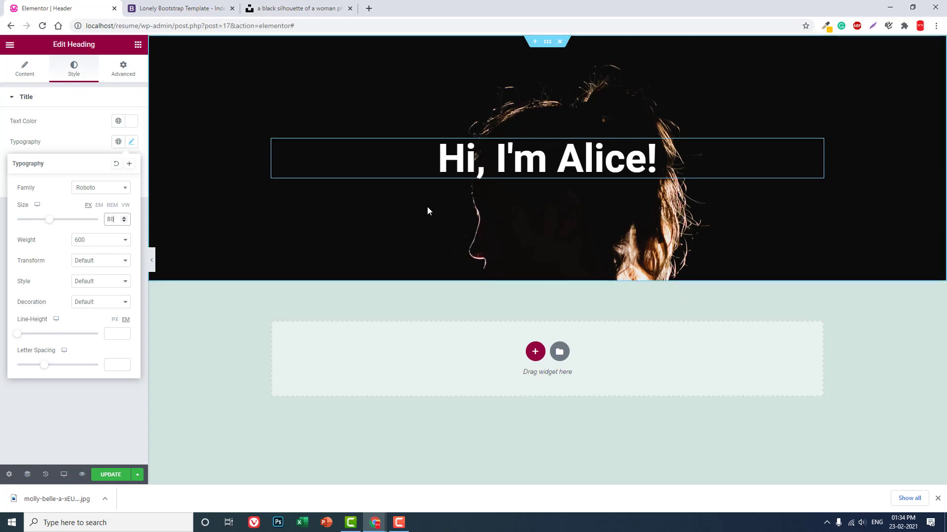
left_click(107, 240)
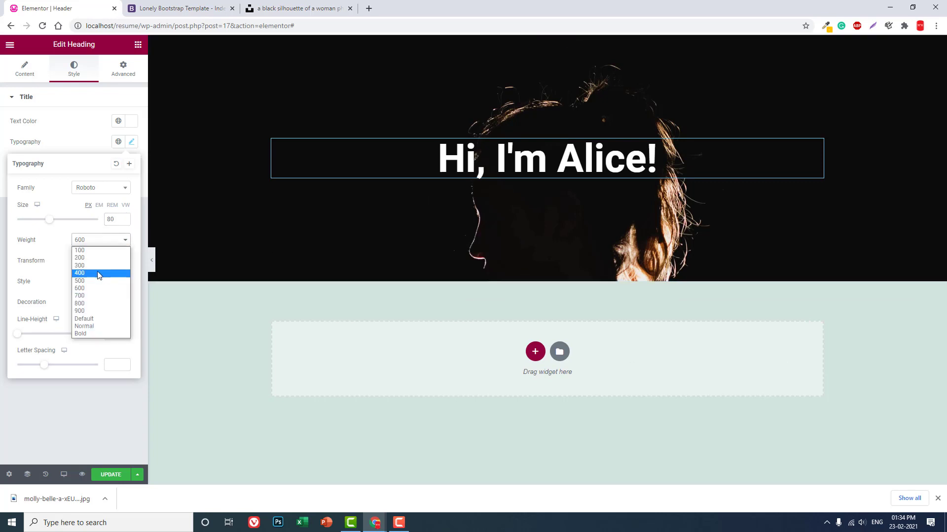
left_click(97, 272)
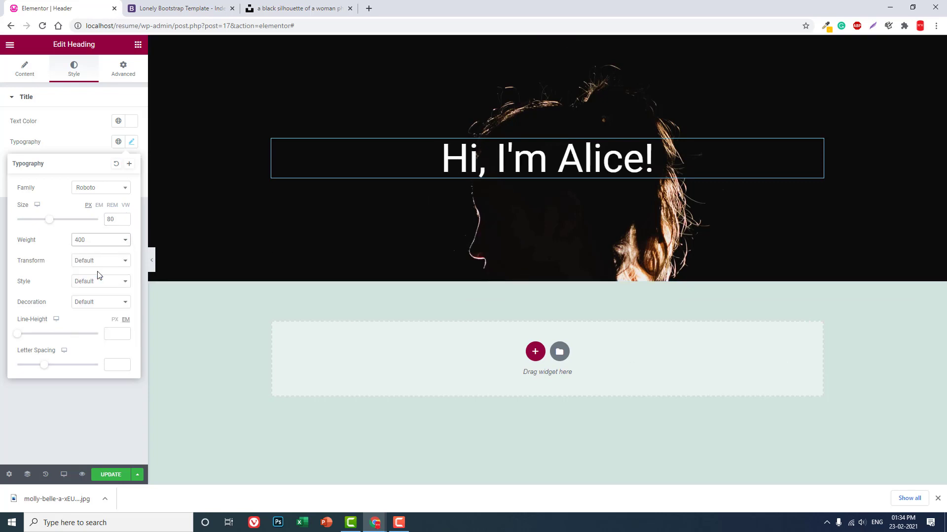
left_click(138, 44)
Duplicate the greeting heading and set the copy's font size to 40
right_click(817, 146)
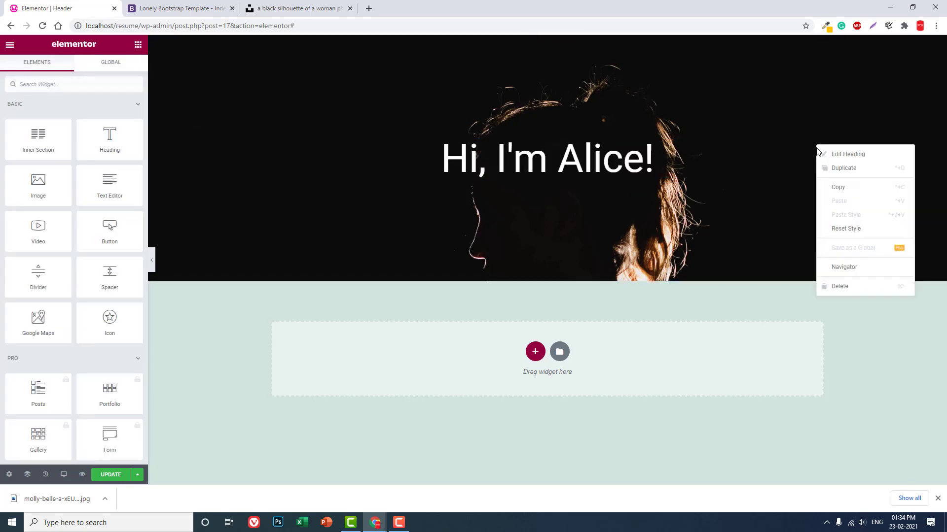
left_click(830, 172)
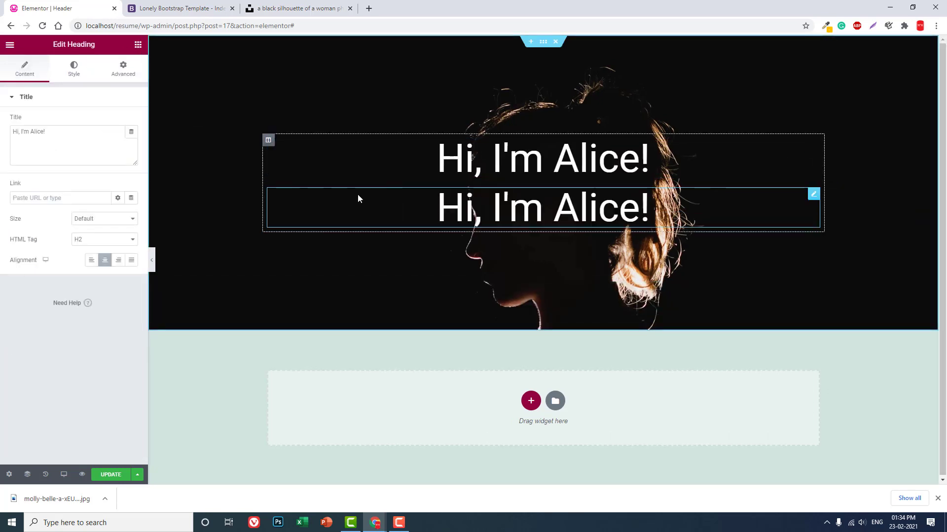
left_click(85, 69)
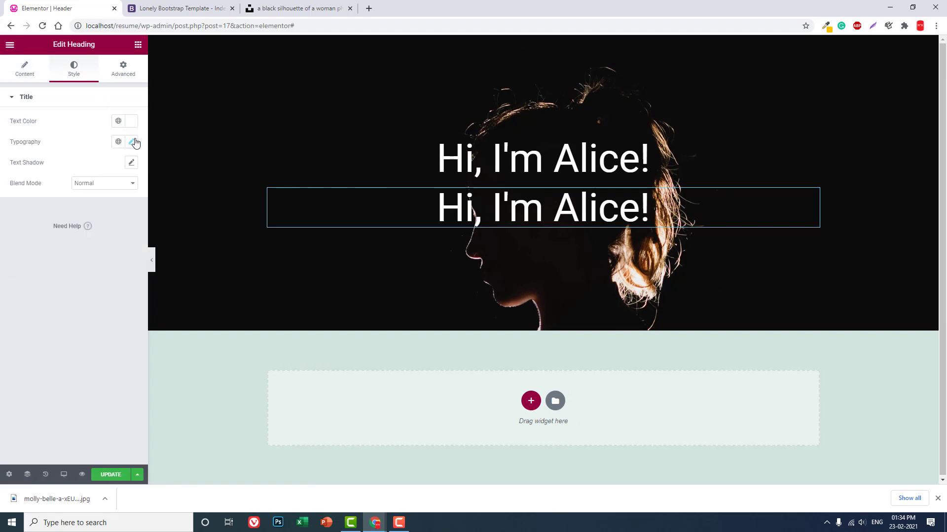
left_click(131, 142)
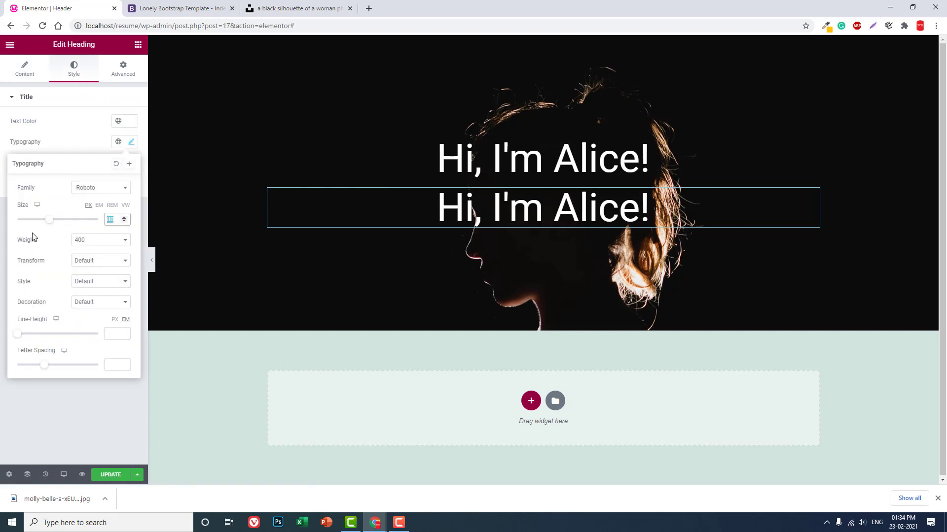
type("40")
left_click(200, 8)
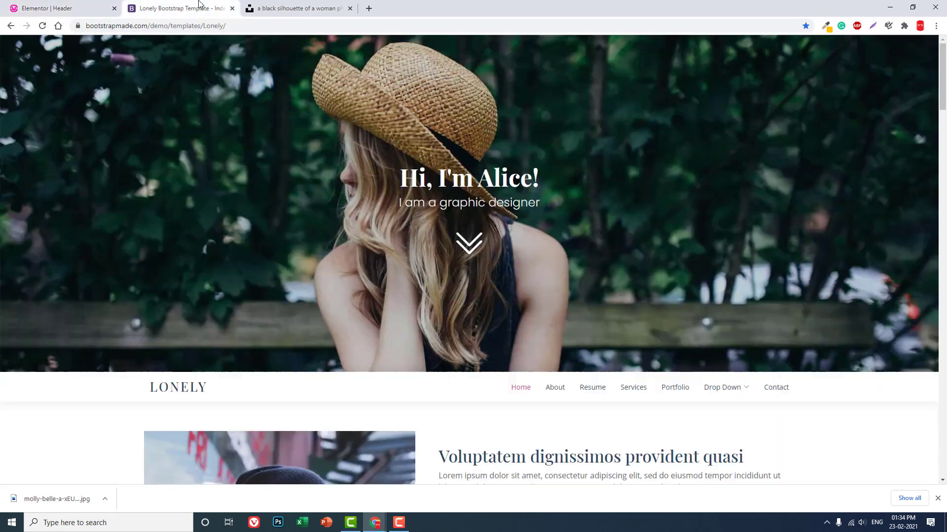
left_click(56, 4)
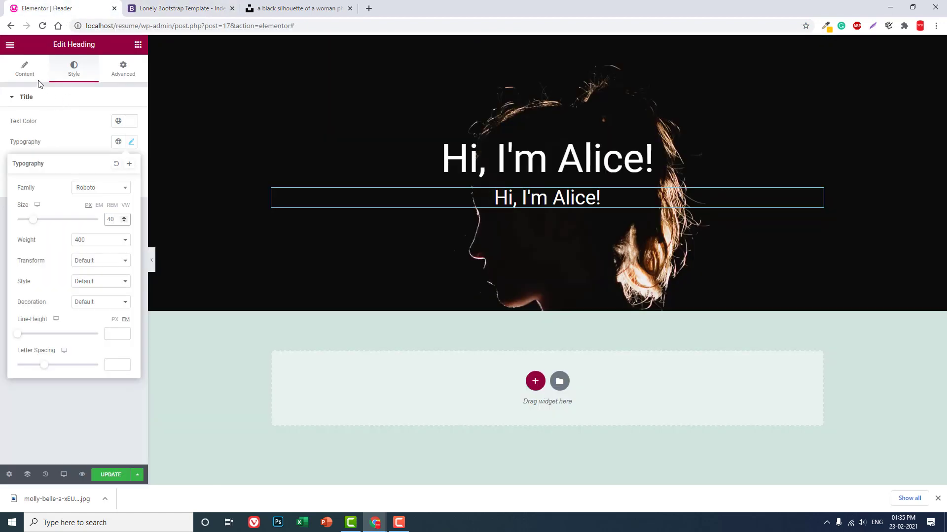
Change the copy's title text to "I am a Web Designer"
left_click(18, 71)
left_click_drag(78, 142, 13, 130)
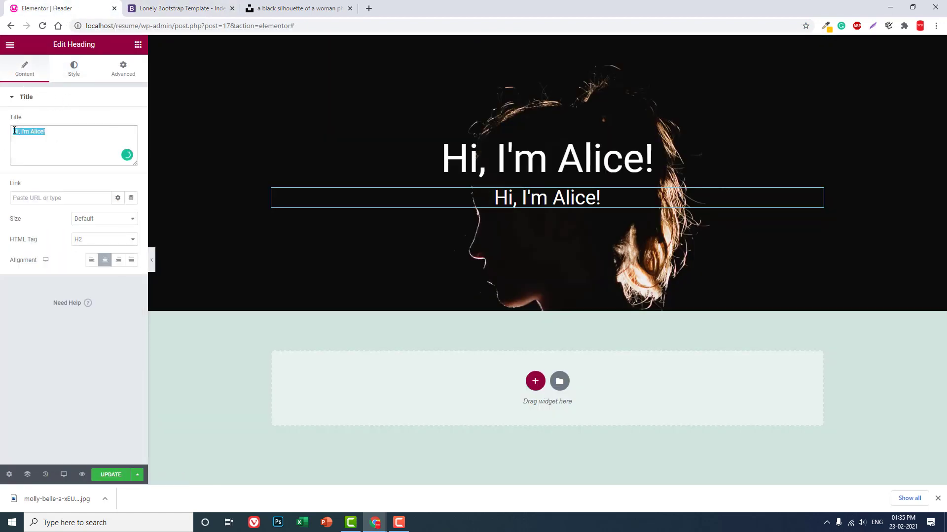
key("BackSpace")
type("I'm a W")
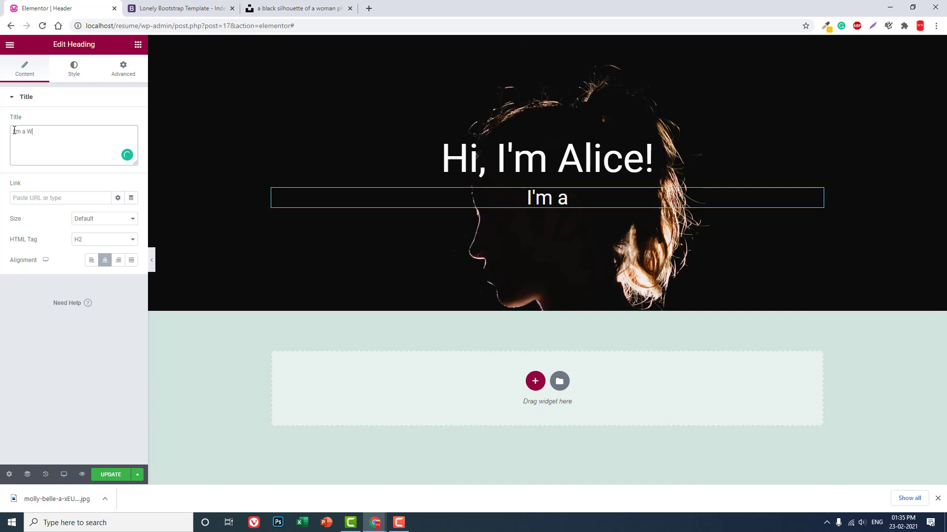
type("eb Designer")
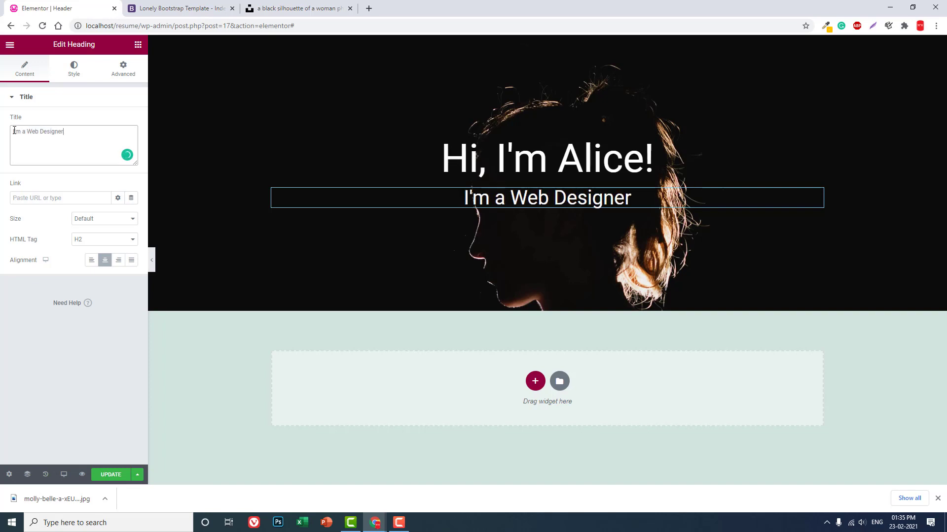
left_click(169, 7)
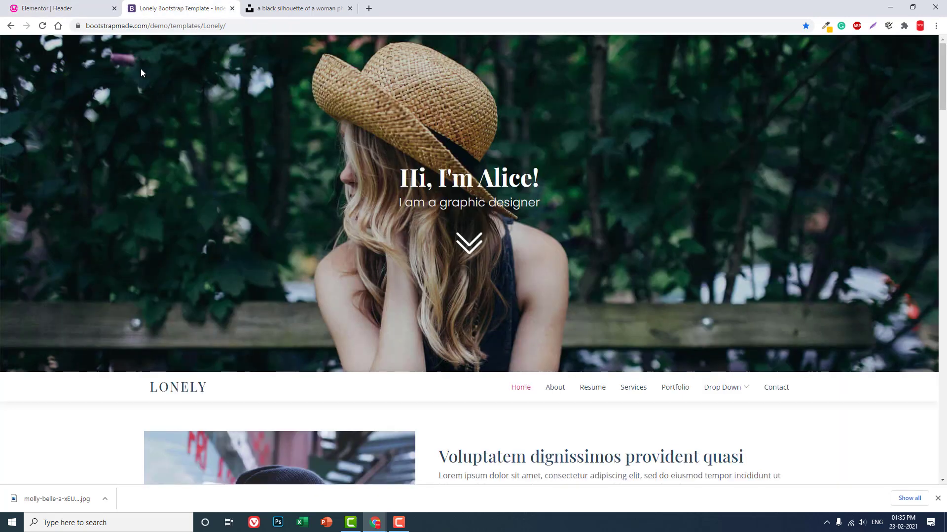
left_click(64, 8)
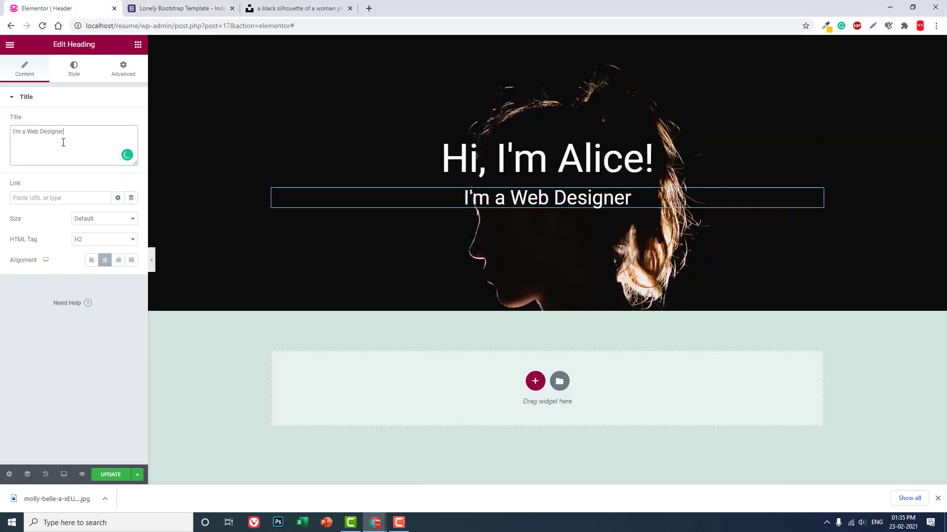
double_click(24, 132)
type("I am")
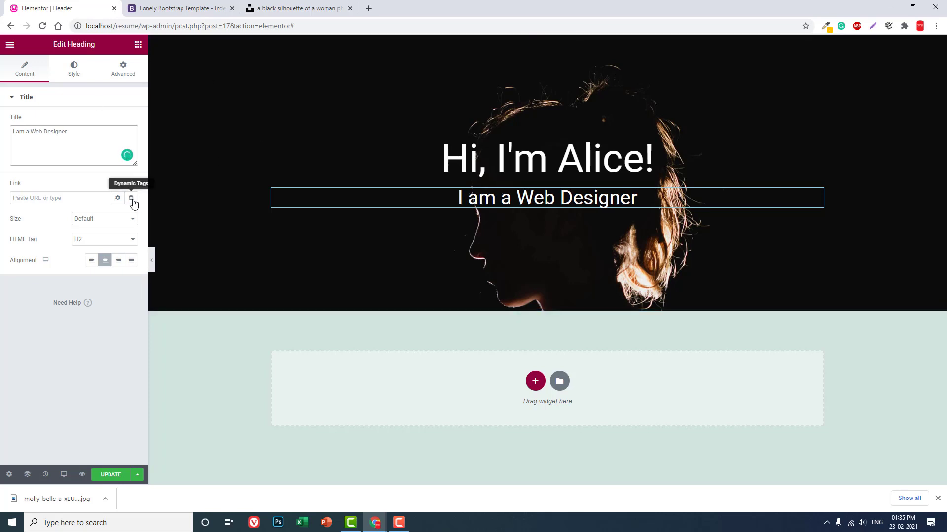
Set the subheading's text colour to a light off-white grey, #F6F6F6
left_click(71, 68)
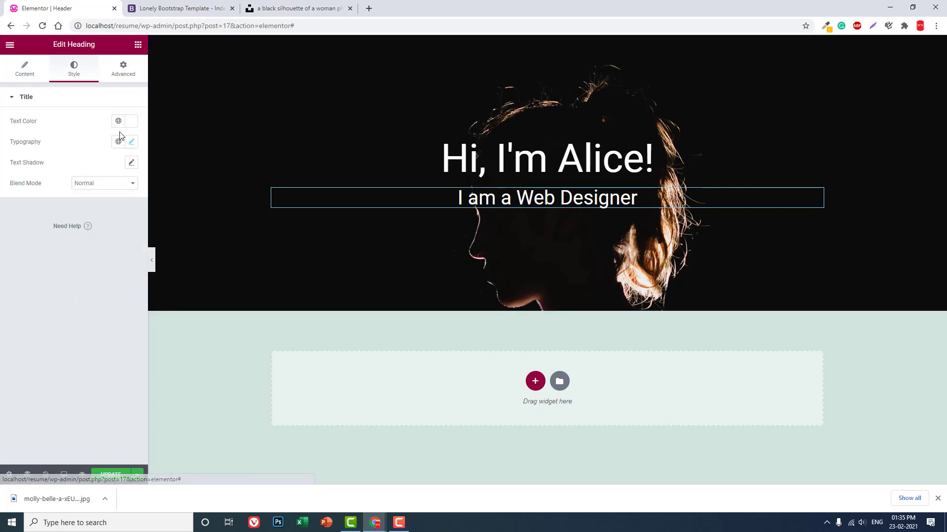
left_click(131, 121)
key("ctrl+c")
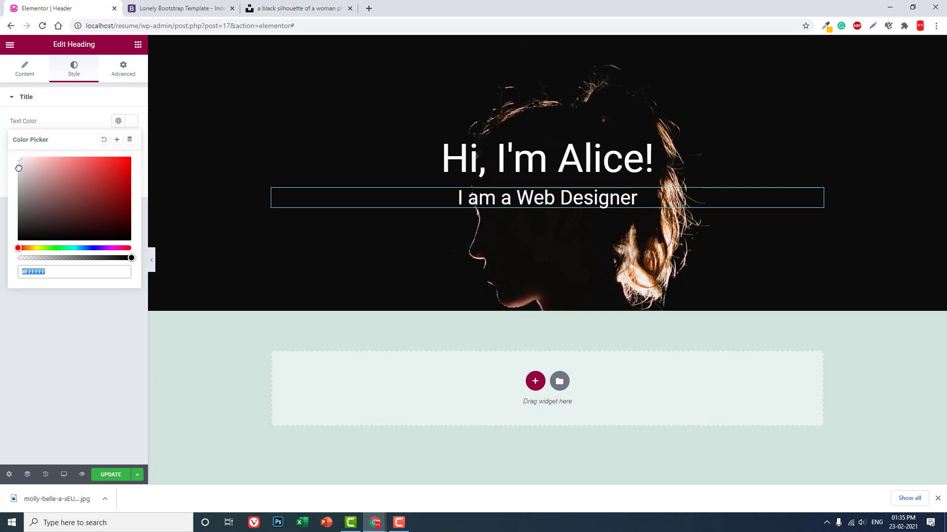
left_click(19, 168)
left_click_drag(18, 166, 18, 156)
left_click(33, 352)
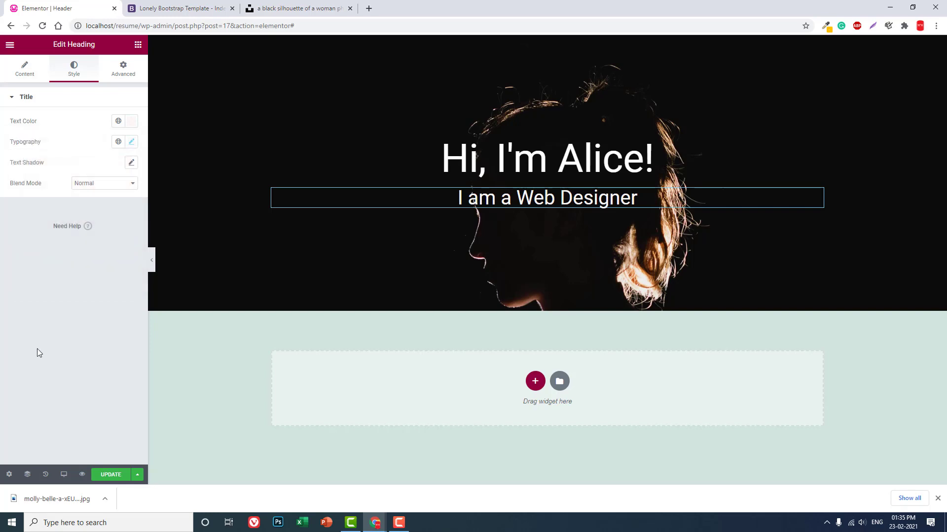
Return to the widgets panel and compare the hero with the Lonely demo page
left_click(138, 46)
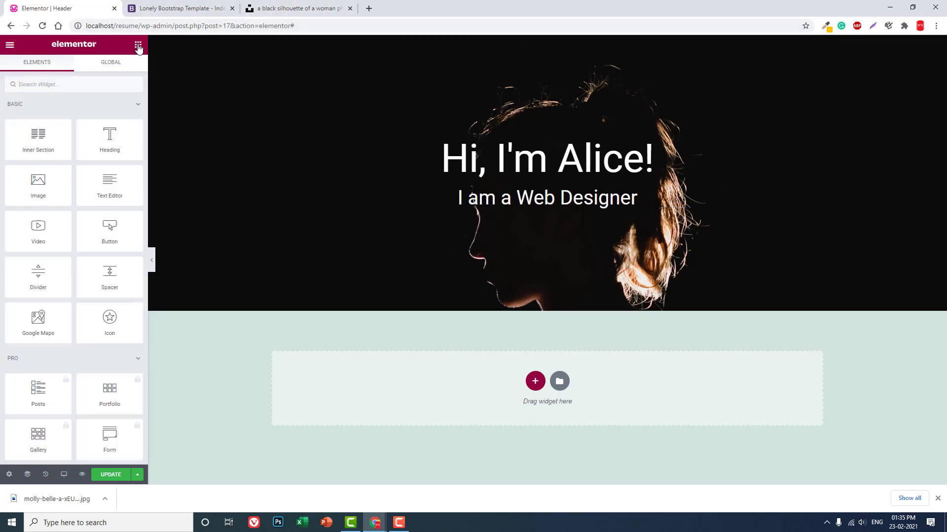
left_click(193, 6)
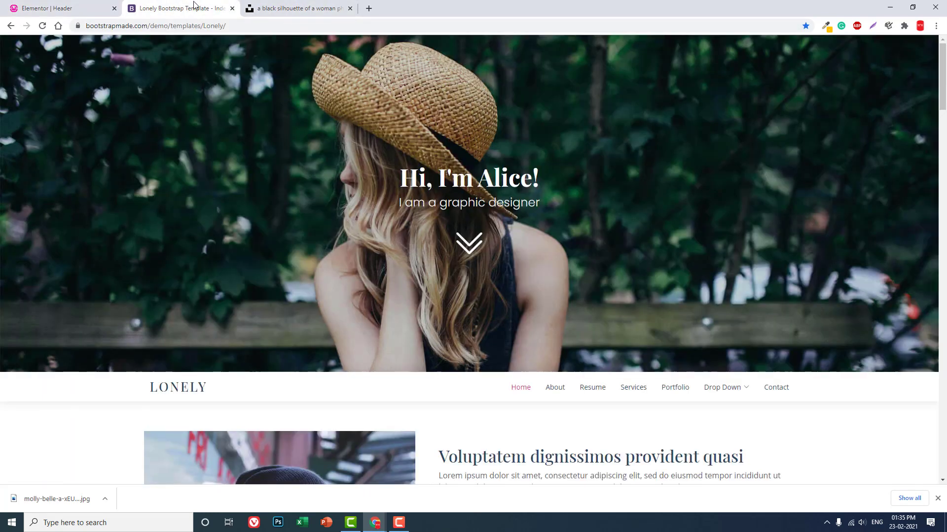
left_click(64, 8)
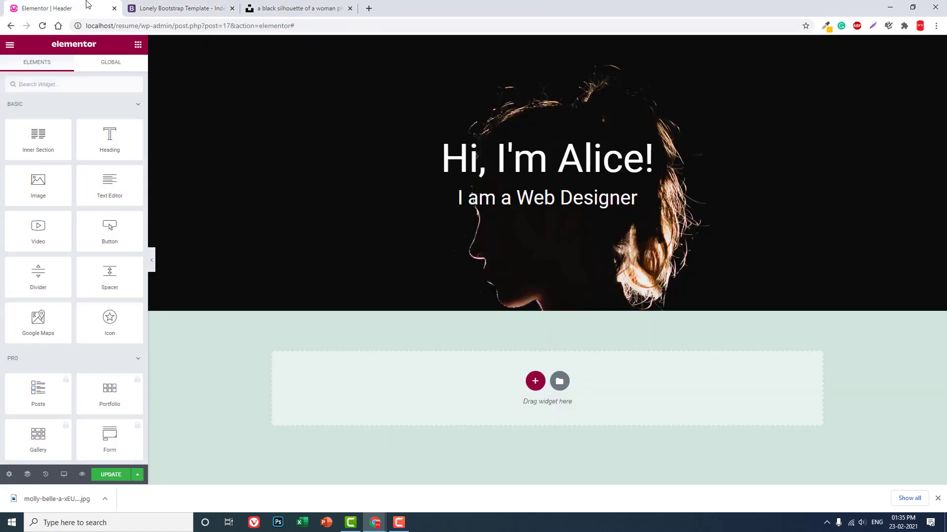
left_click(180, 8)
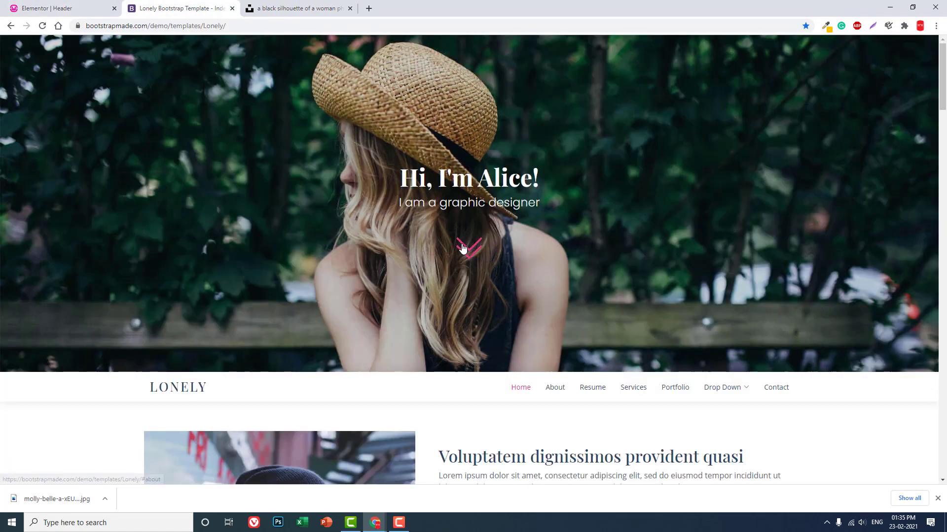
Add an Icon widget below the subheading and give it a circled down-chevron icon
left_click(463, 247)
left_click(63, 7)
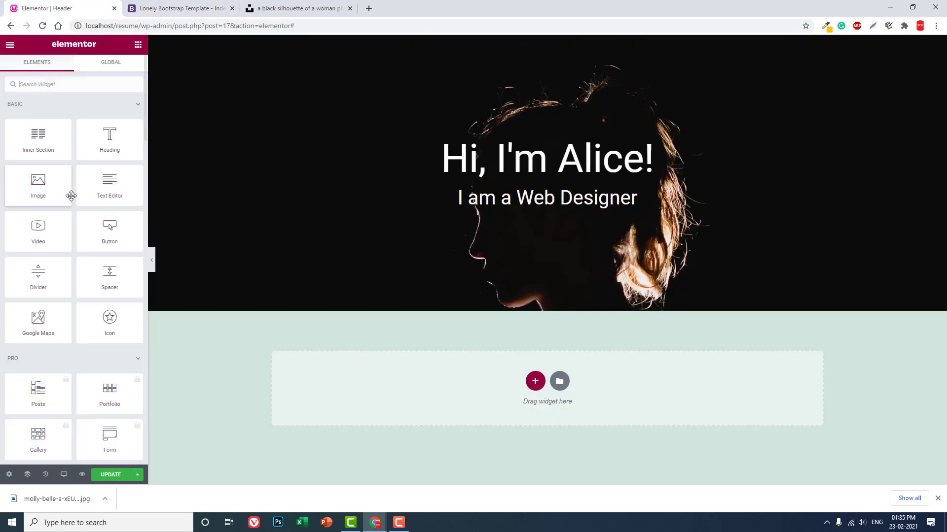
left_click_drag(109, 321, 560, 208)
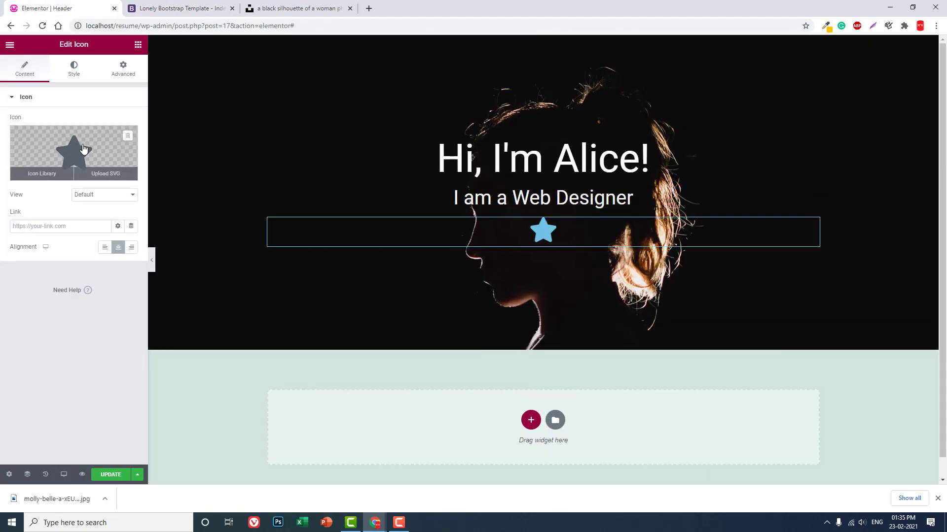
left_click(89, 146)
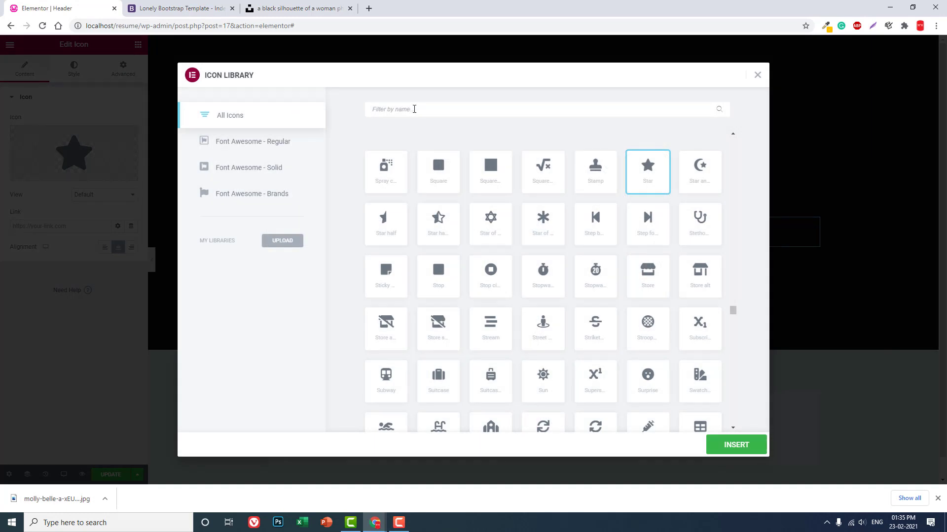
type("ARR")
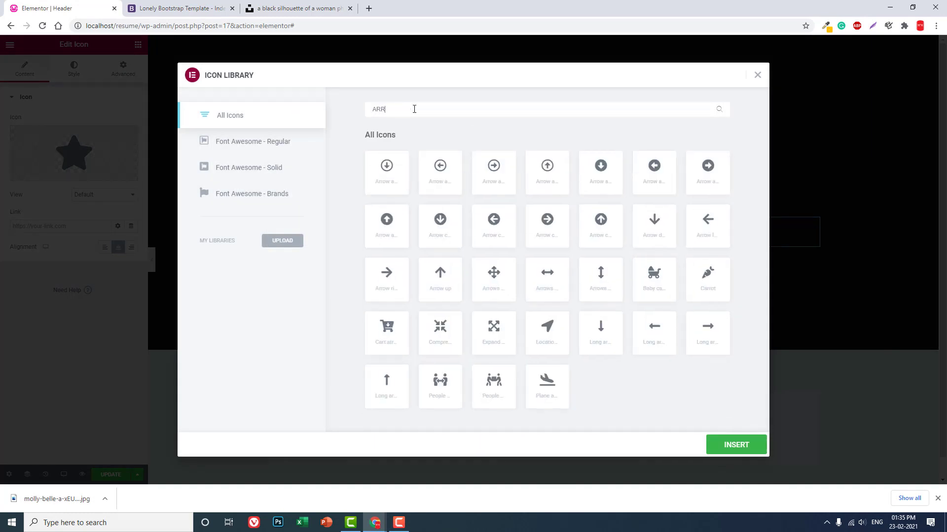
key("BackSpace")
key("BackSpace")
key("BackSpace")
type("DOWN")
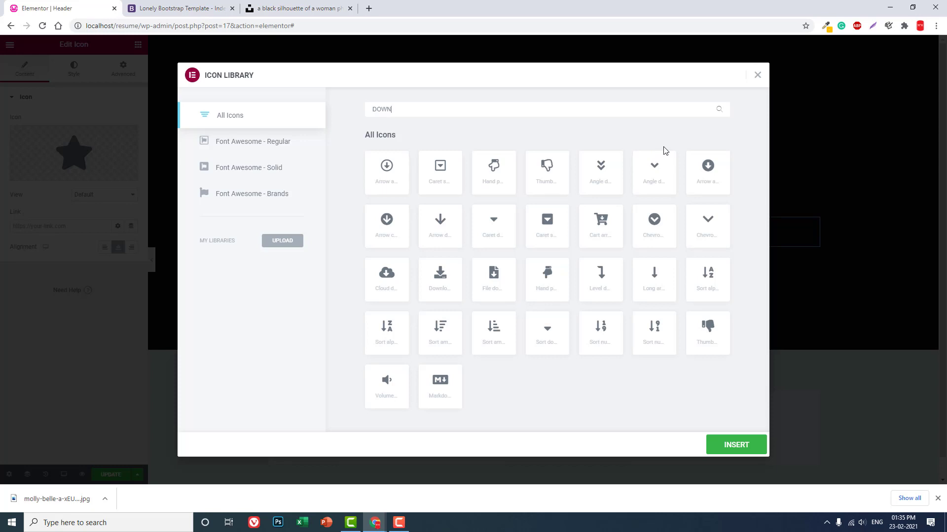
left_click(656, 226)
left_click(745, 448)
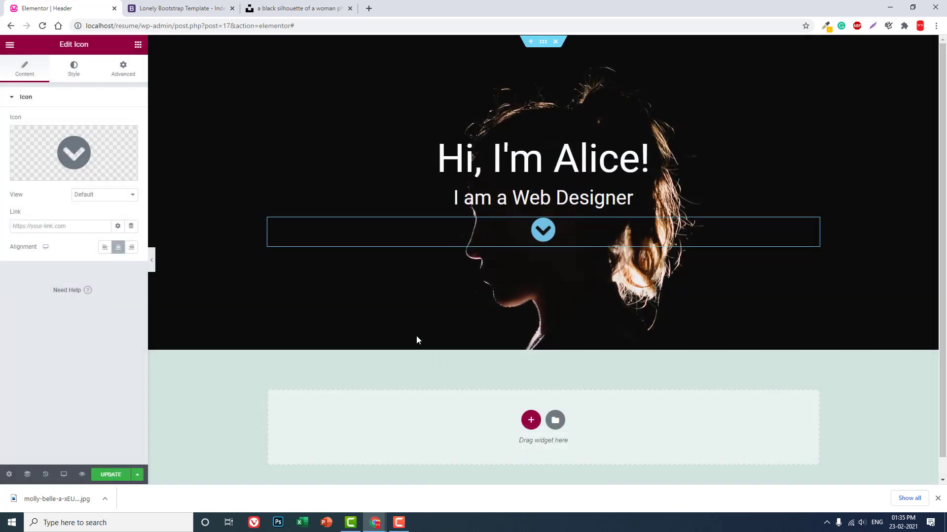
Swap the icon for the Angle double down icon, matching the Lonely demo's scroll arrow
left_click(180, 9)
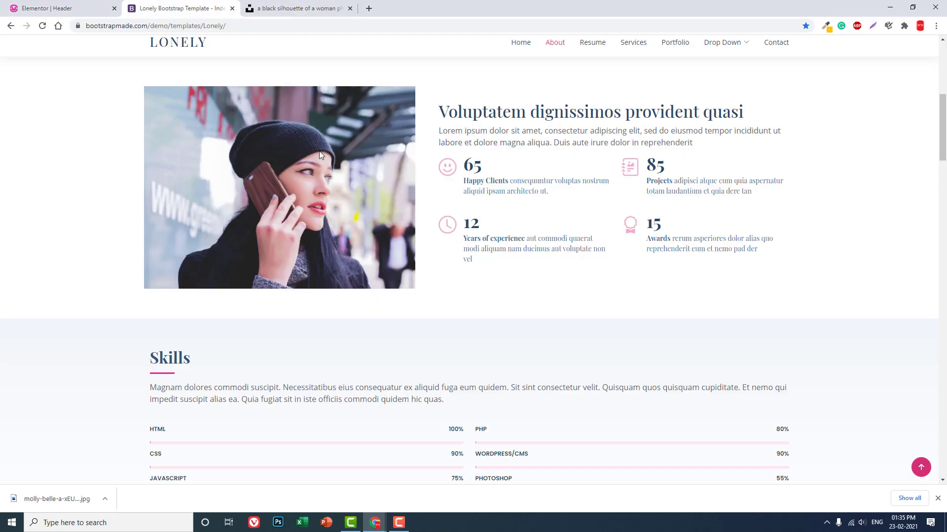
scroll(318, 148, "up", 7)
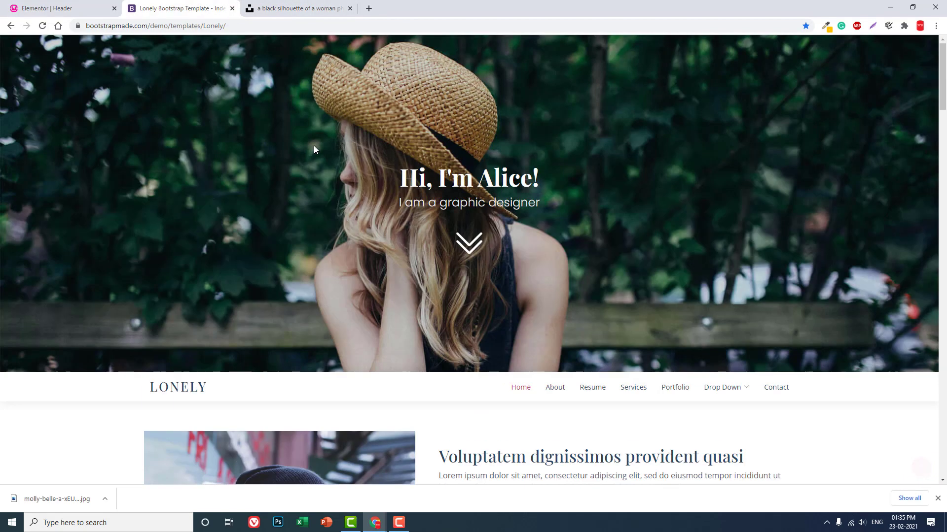
left_click(59, 6)
left_click(91, 139)
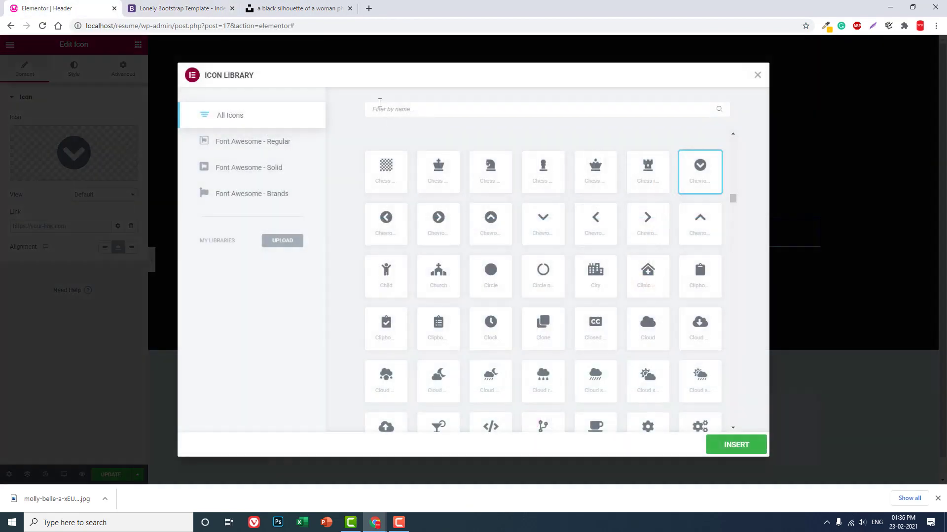
type("DOUB")
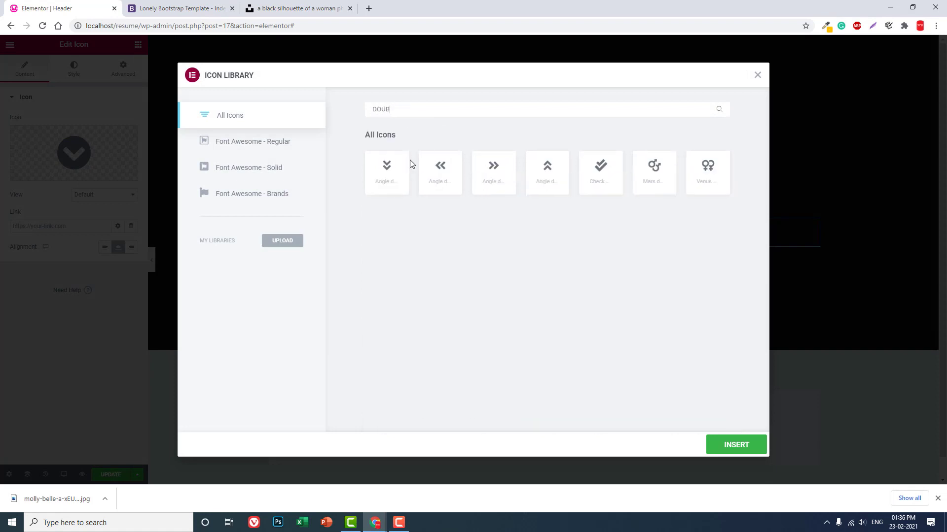
left_click(390, 175)
left_click(721, 444)
left_click(180, 7)
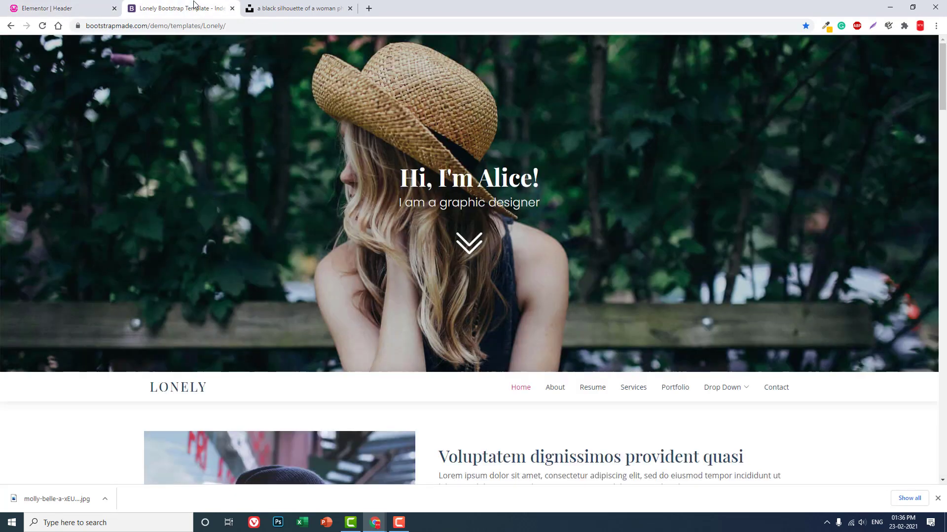
left_click(99, 8)
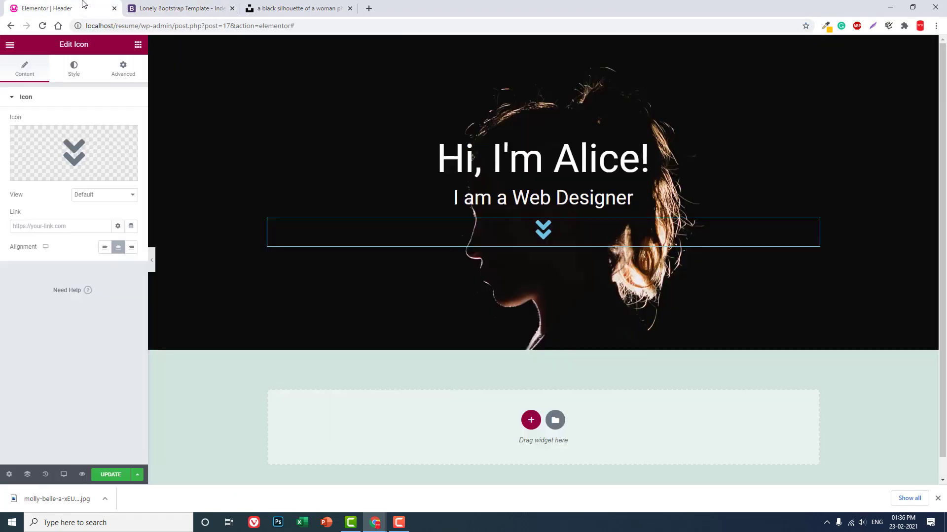
Set the icon's primary colour to white, #FFFFFF
left_click(73, 70)
left_click(131, 141)
key("ctrl+v")
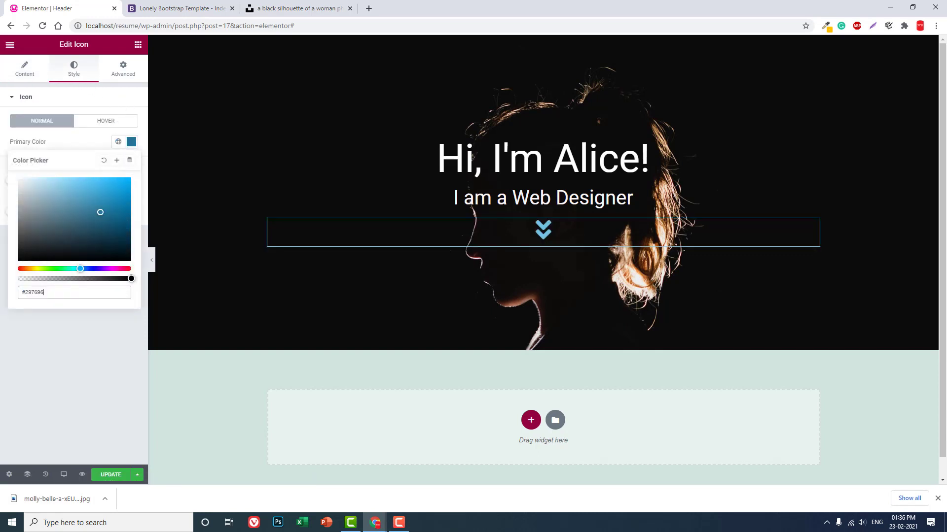
left_click(78, 377)
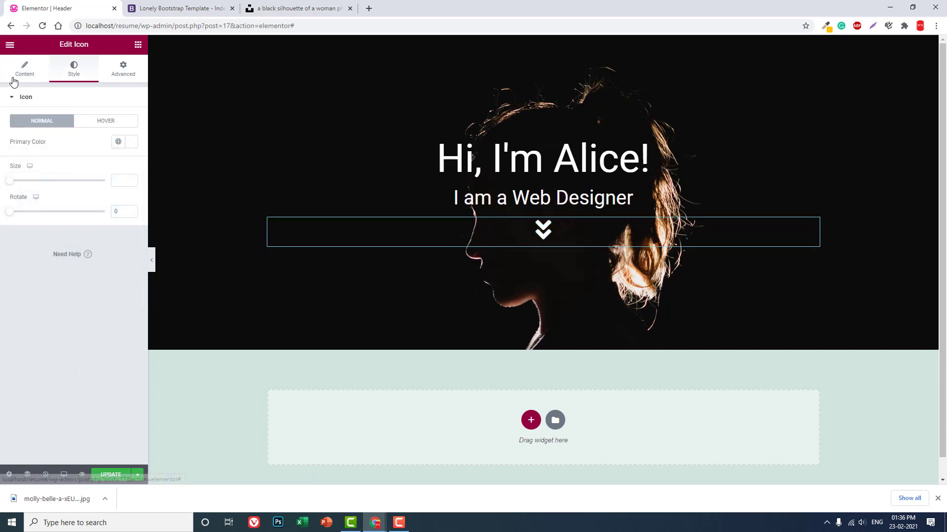
Link the icon to #about and check the demo arrow's hover effect
left_click(25, 69)
left_click(48, 226)
type("#about")
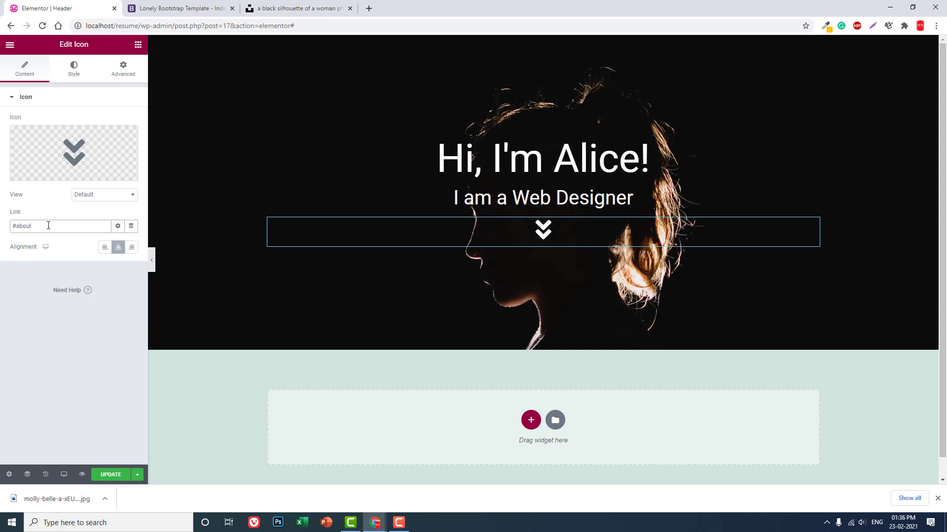
left_click(73, 76)
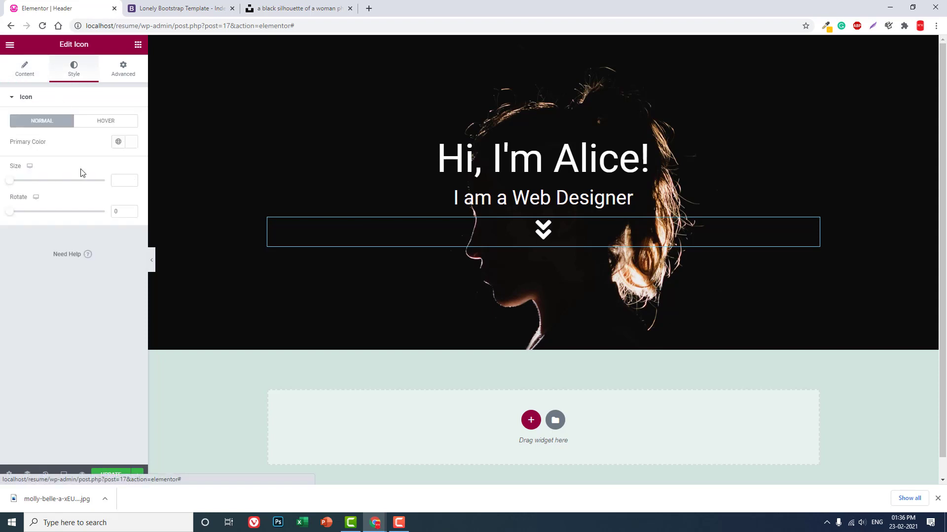
left_click(104, 125)
left_click(177, 8)
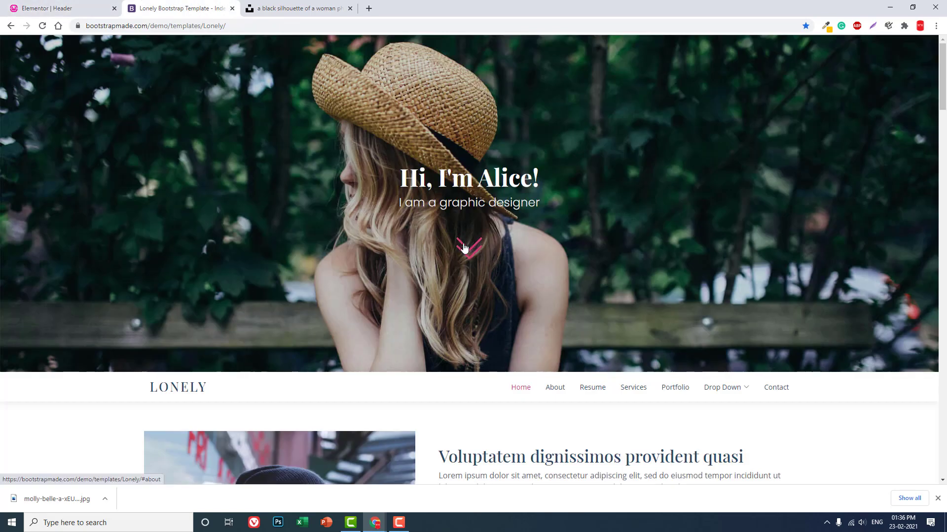
Set the icon's hover primary colour to pink #F9056B
left_click(74, 7)
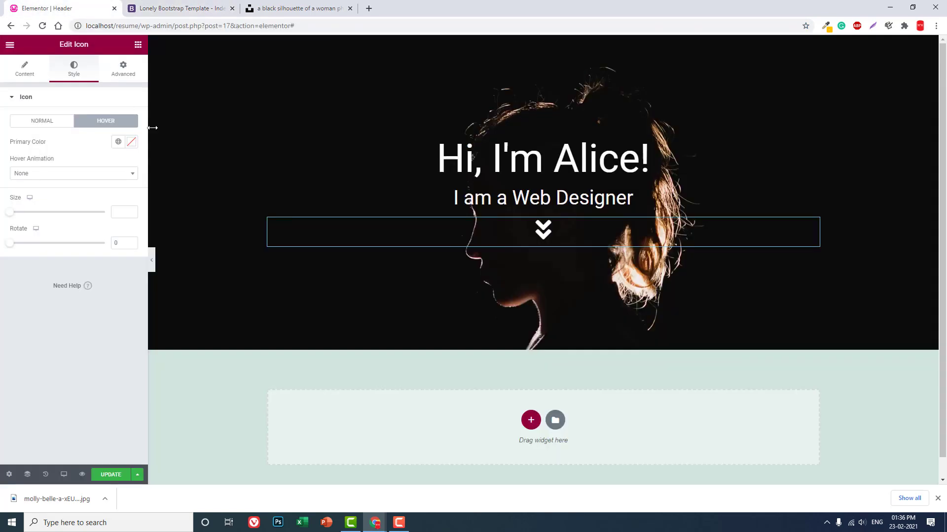
left_click(132, 142)
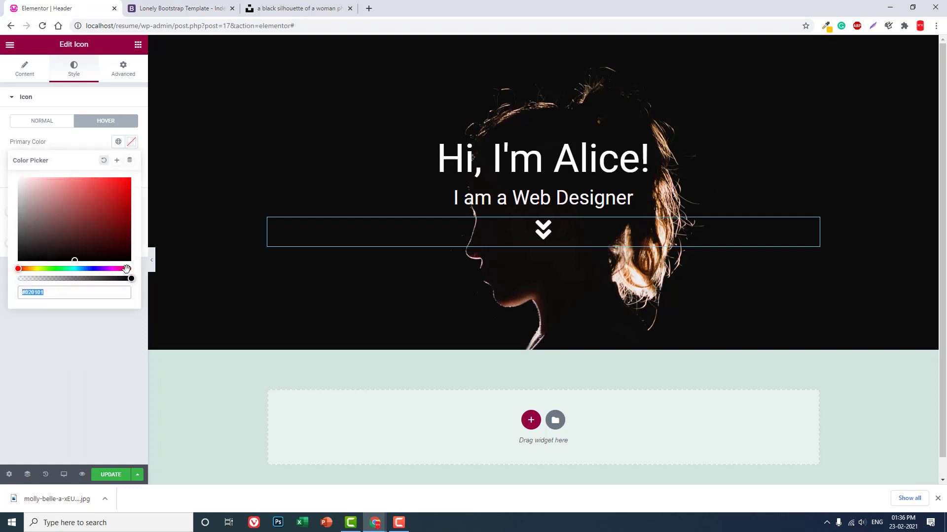
left_click(122, 268)
left_click(127, 185)
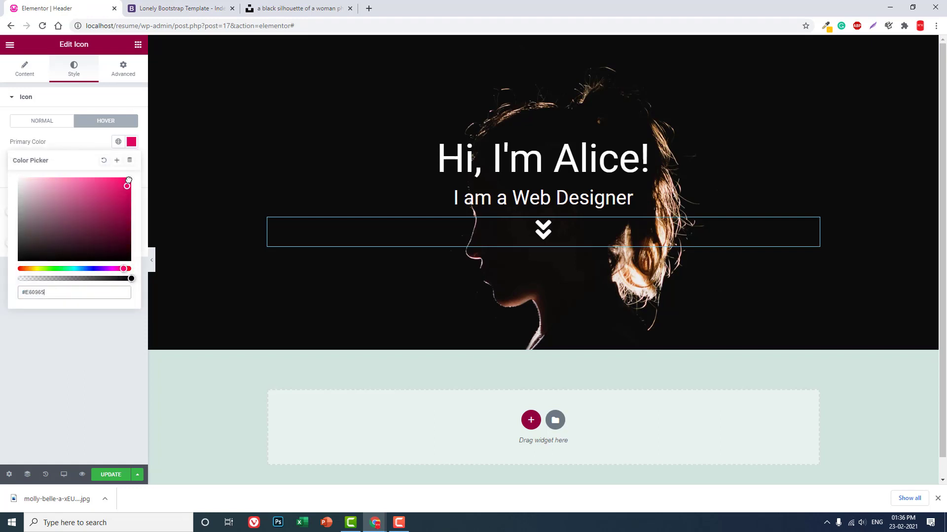
left_click(129, 144)
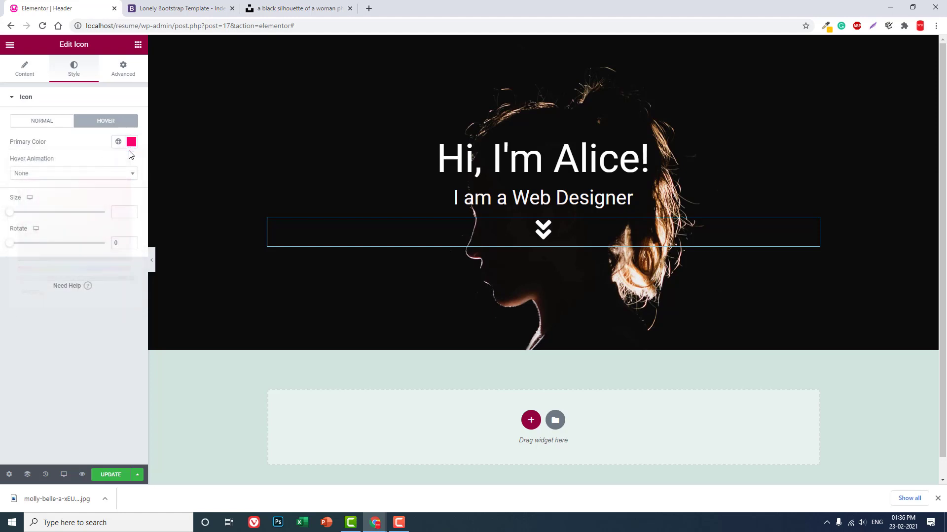
left_click(129, 144)
key("ctrl+c")
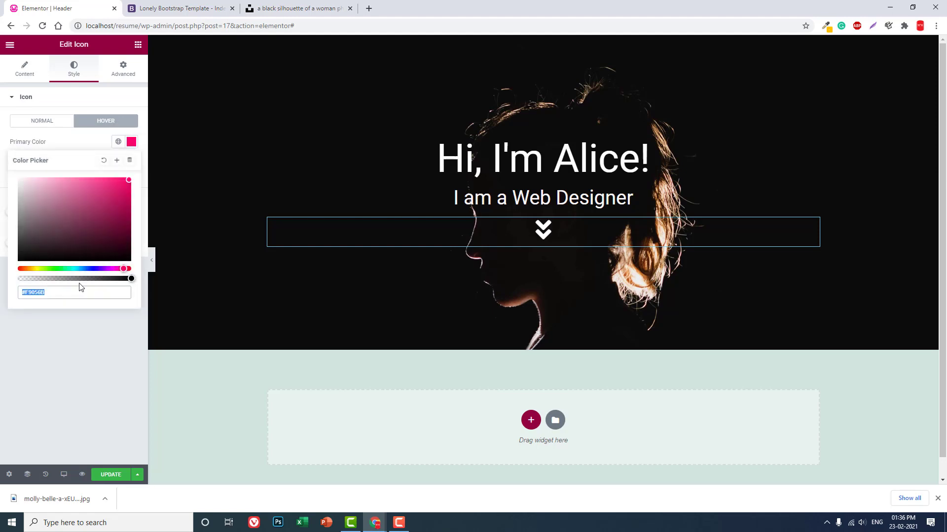
left_click(286, 8)
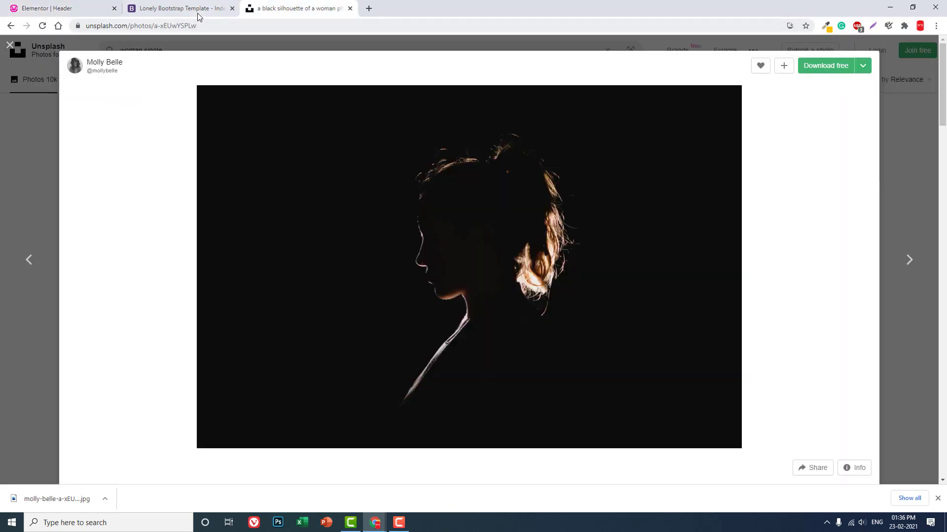
left_click(193, 8)
left_click(191, 27)
key("ctrl+v")
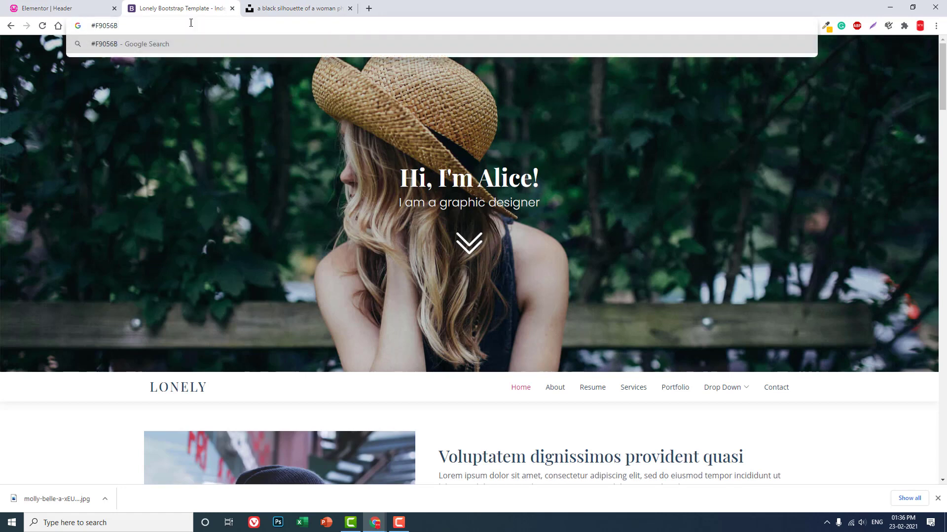
left_click(67, 7)
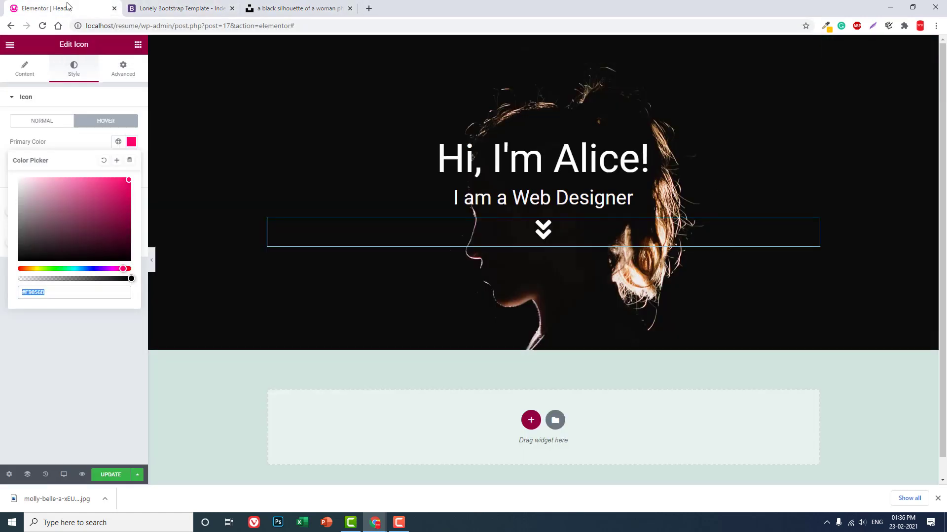
left_click(58, 386)
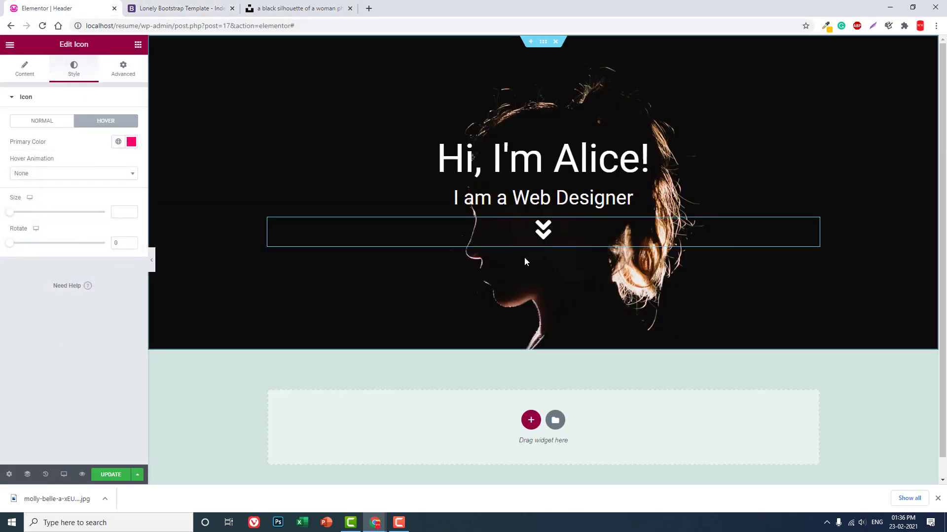
Choose Hang as the icon's hover animation
left_click(69, 174)
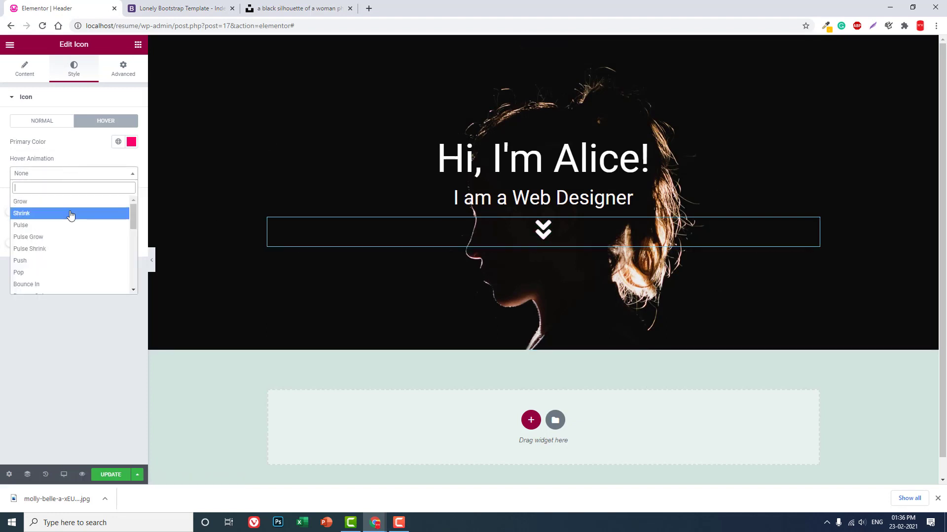
scroll(69, 251, "down", 3)
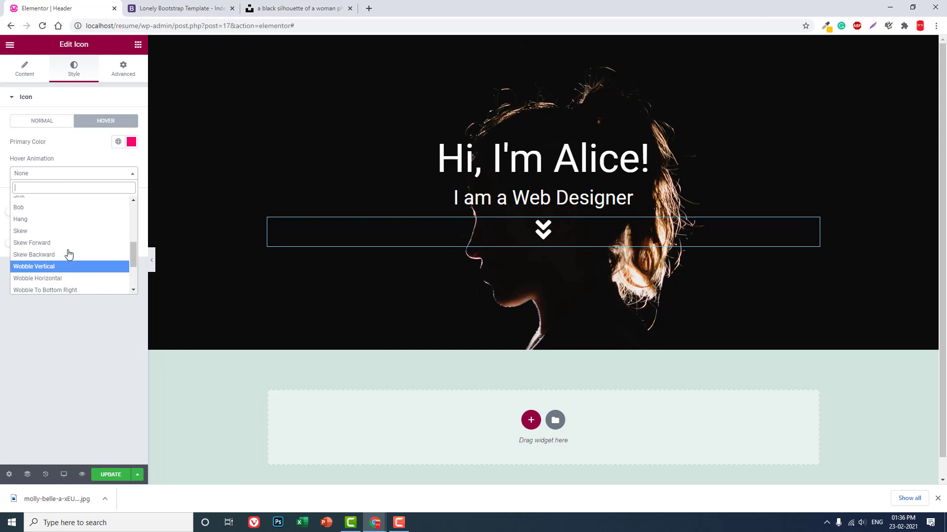
scroll(69, 254, "down", 2)
scroll(68, 247, "up", 1)
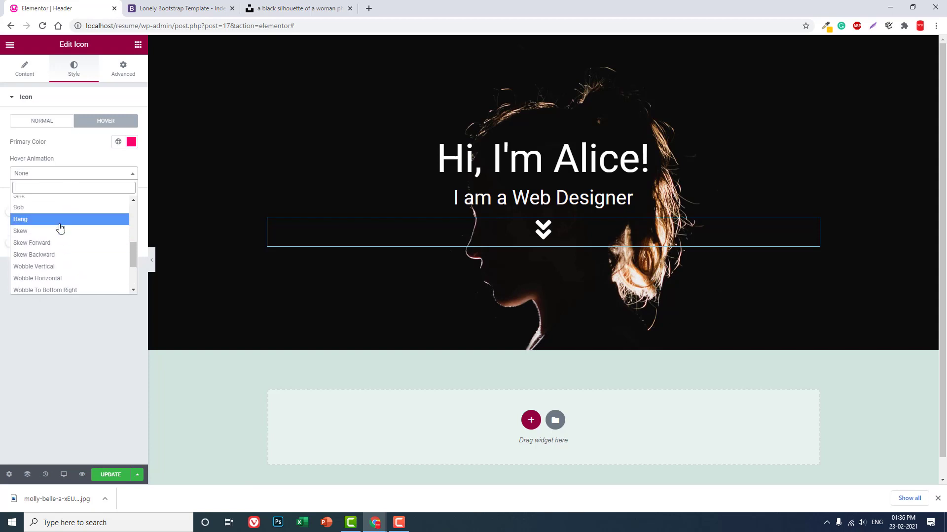
left_click(59, 220)
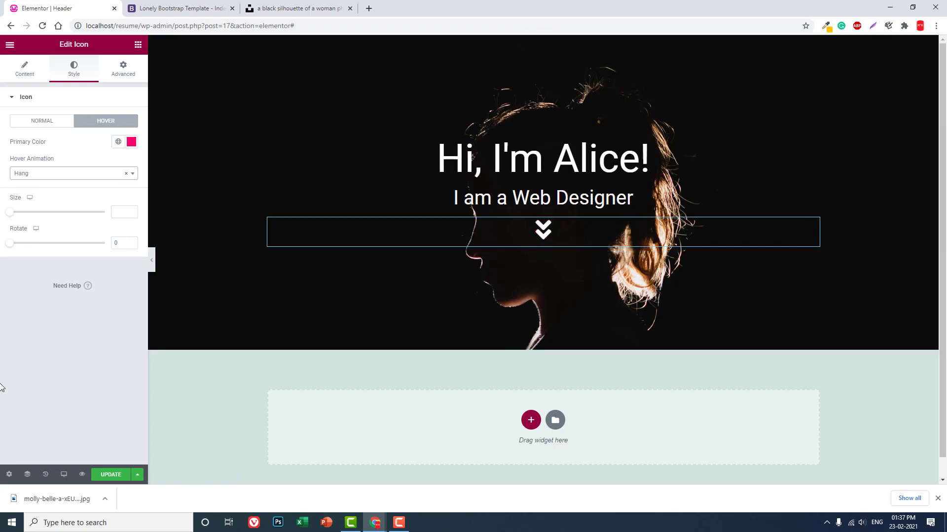
Give the down-arrow icon 40 px of top padding
left_click(152, 260)
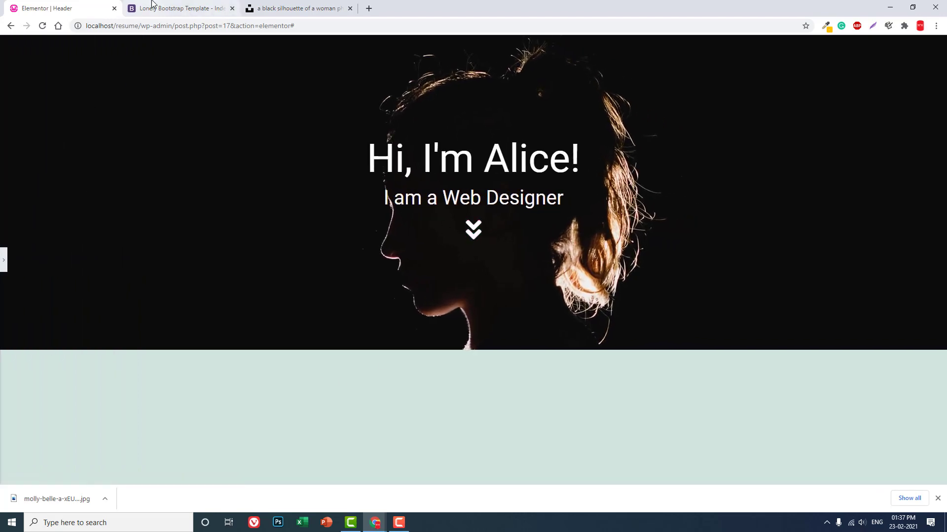
left_click(177, 8)
left_click(44, 8)
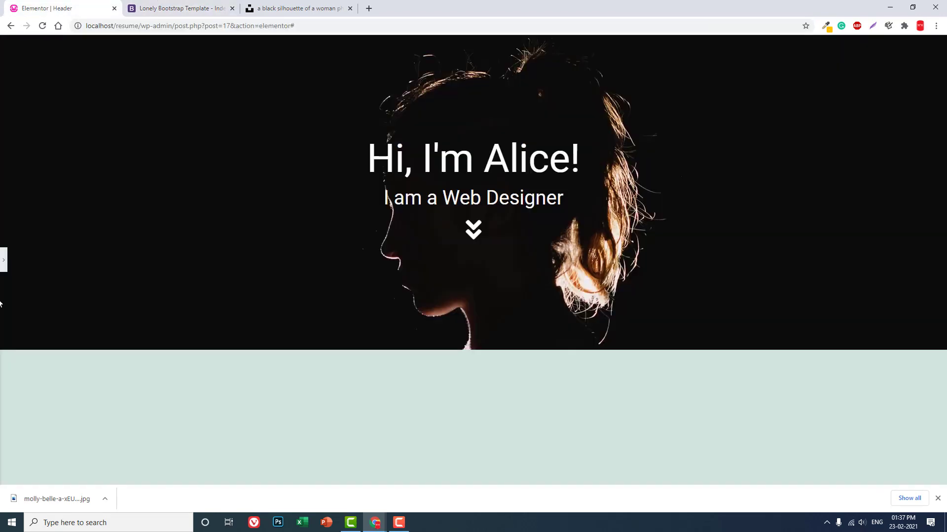
left_click(4, 260)
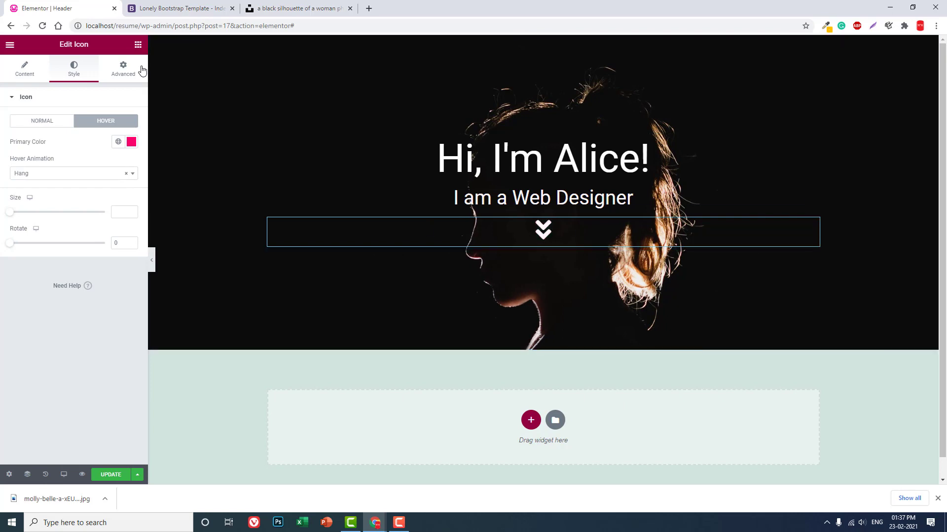
left_click(139, 72)
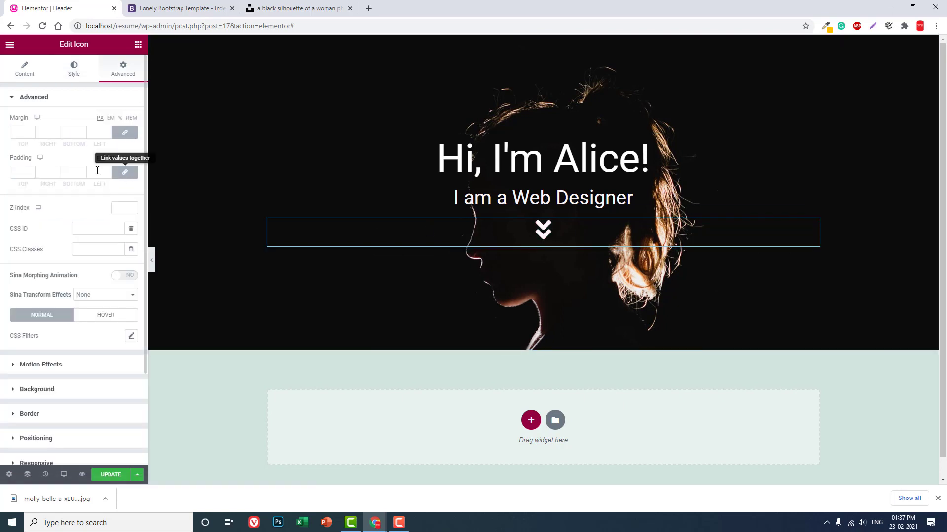
double_click(19, 172)
type("40")
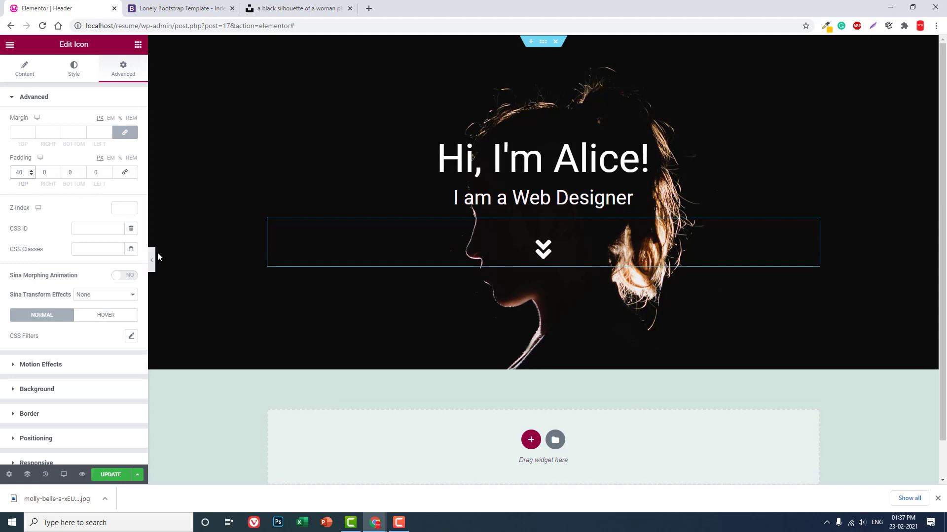
left_click(154, 257)
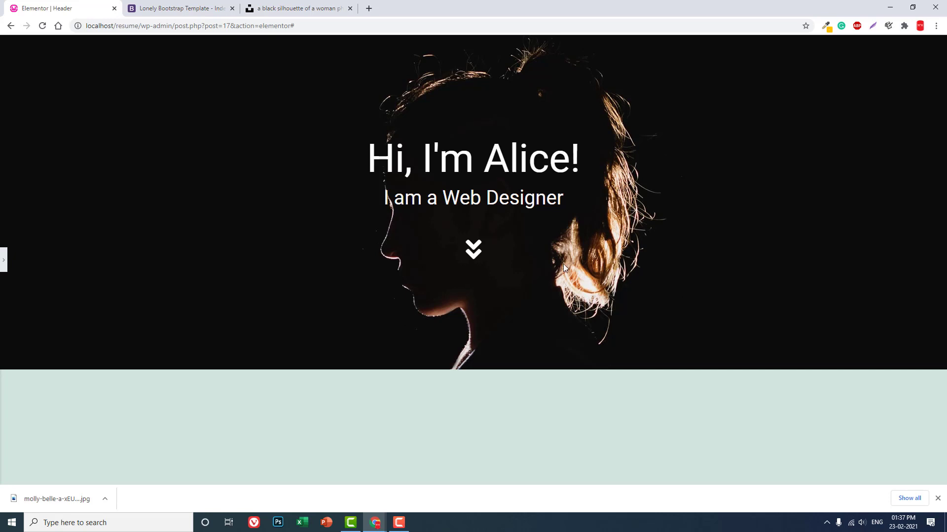
Set the hero section's top and bottom padding to 250 px each
left_click(4, 259)
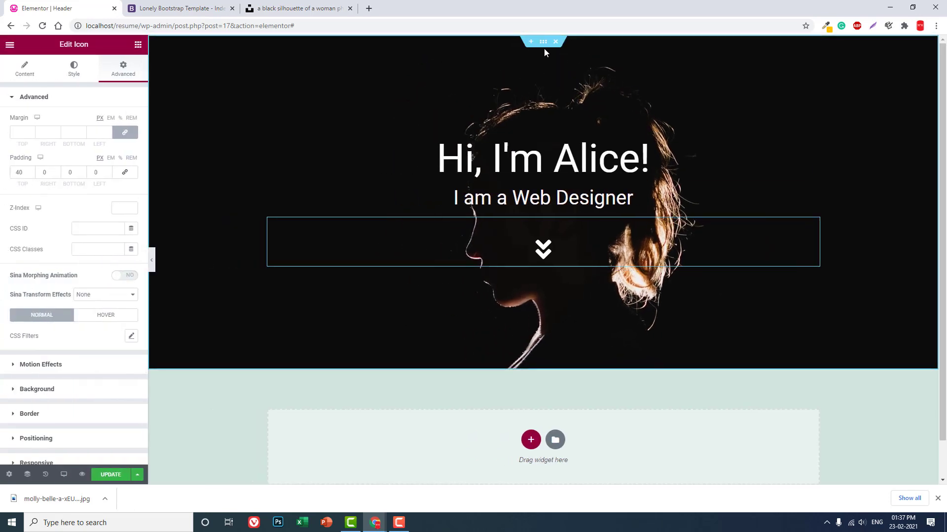
left_click(543, 43)
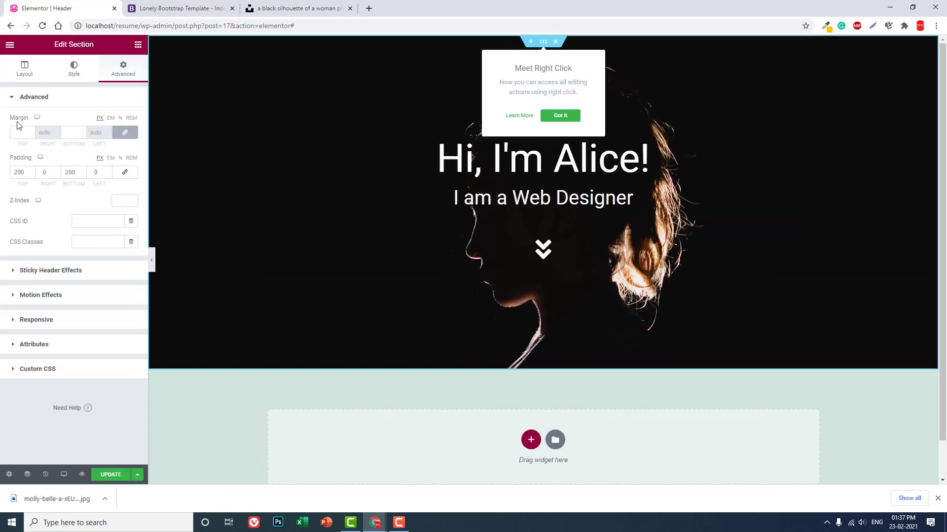
double_click(19, 172)
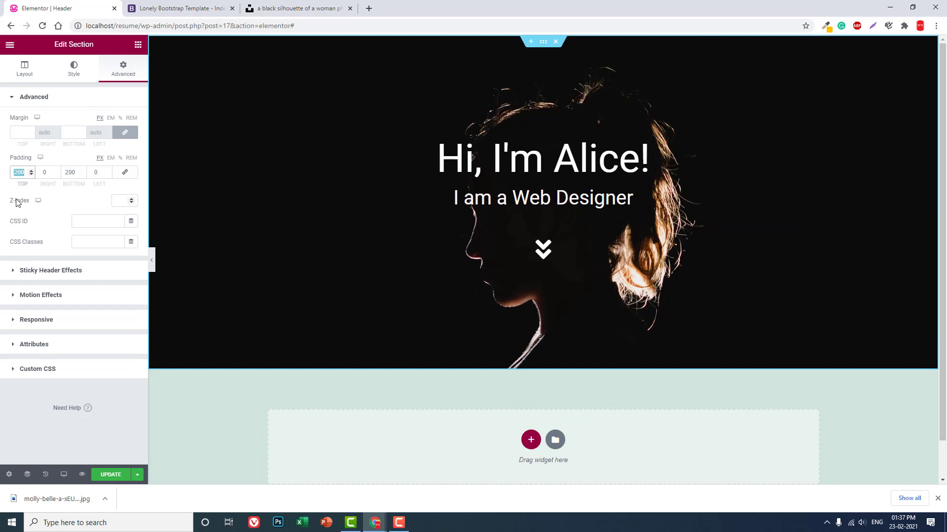
type("250")
key("Tab")
key("Tab")
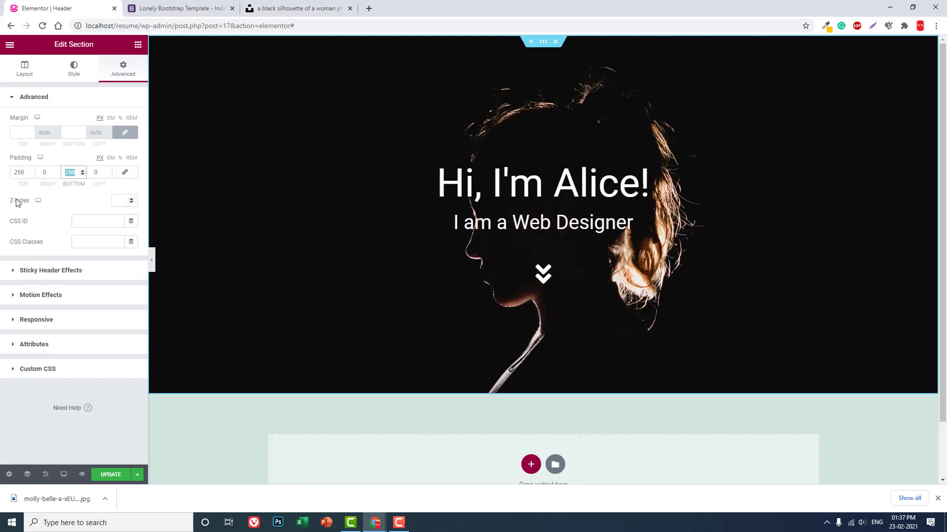
type("250")
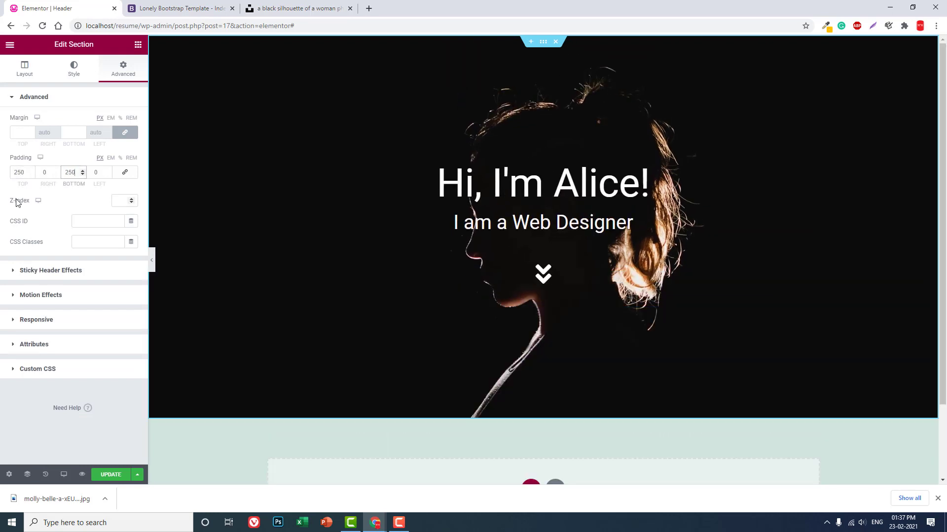
left_click(151, 260)
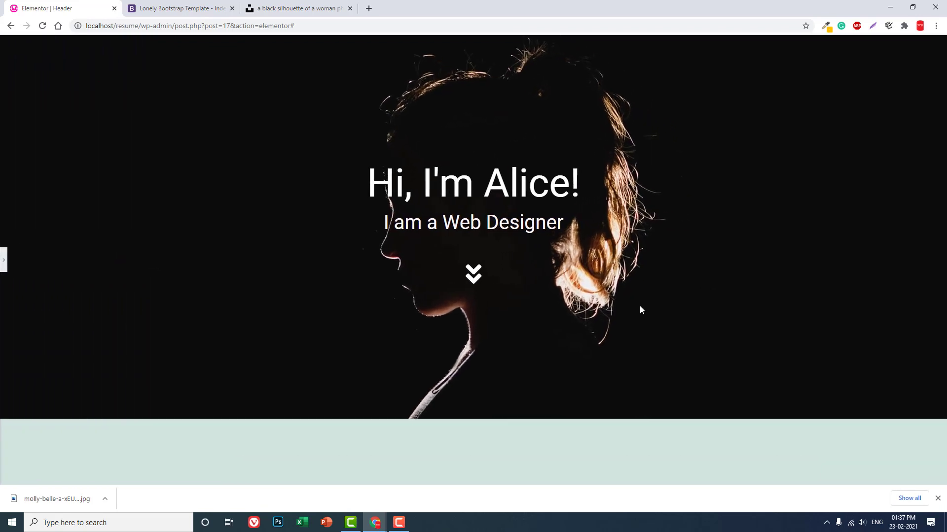
left_click(937, 499)
left_click(3, 263)
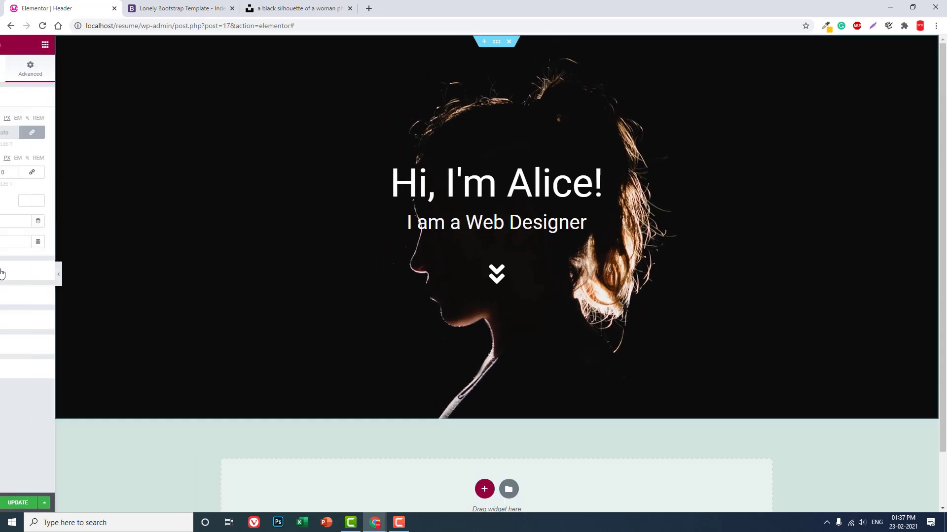
left_click(138, 44)
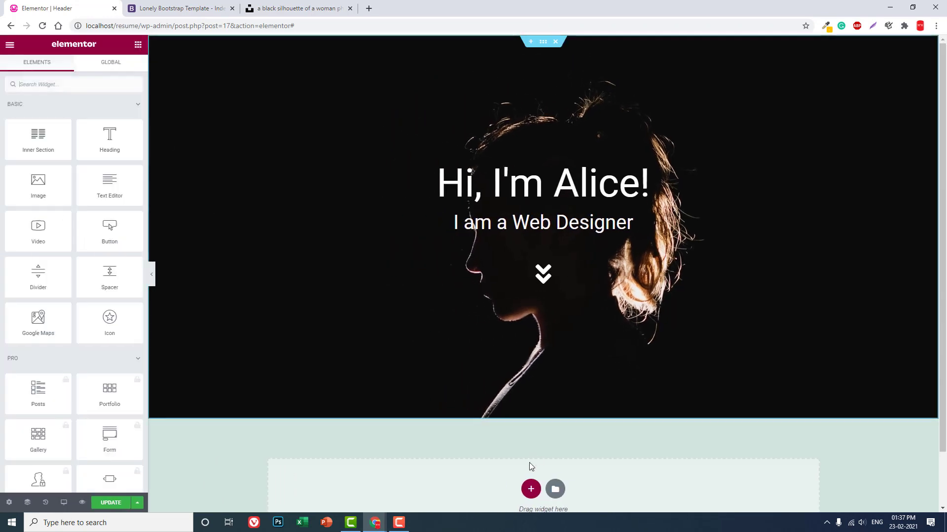
Add a new section below the hero with a 33/66 column structure
left_click(530, 489)
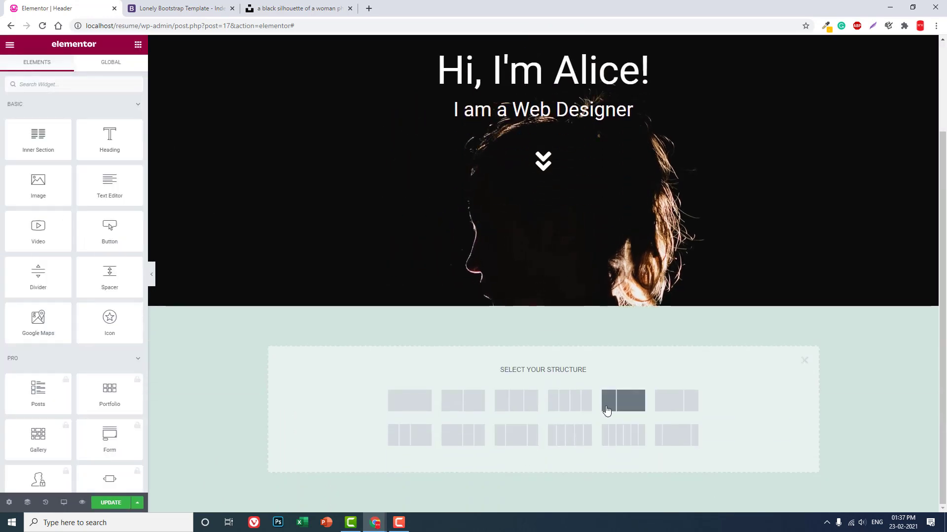
left_click(618, 411)
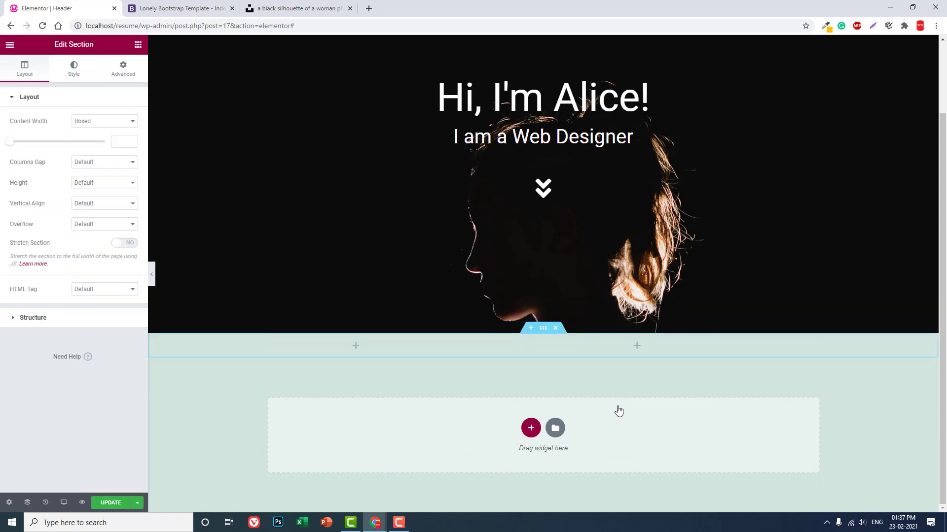
left_click(138, 45)
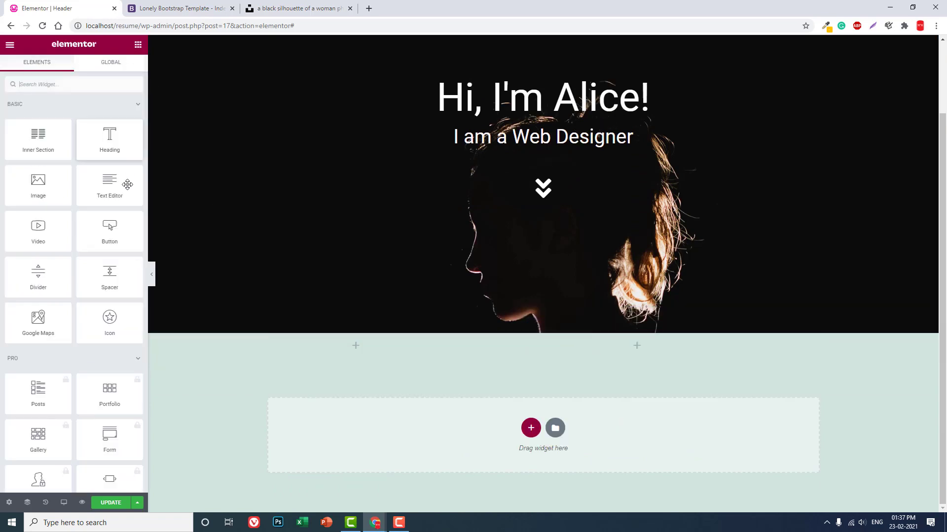
scroll(81, 148, "down", 15)
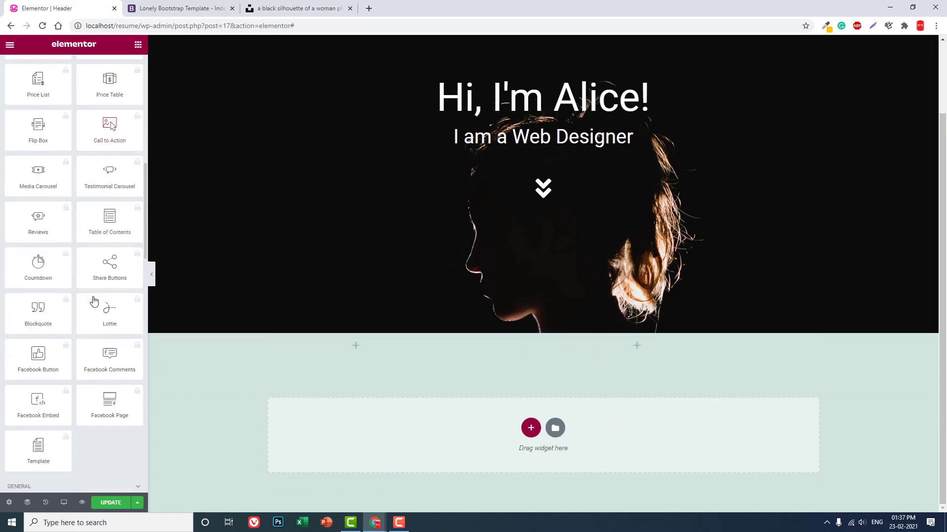
scroll(88, 357, "down", 10)
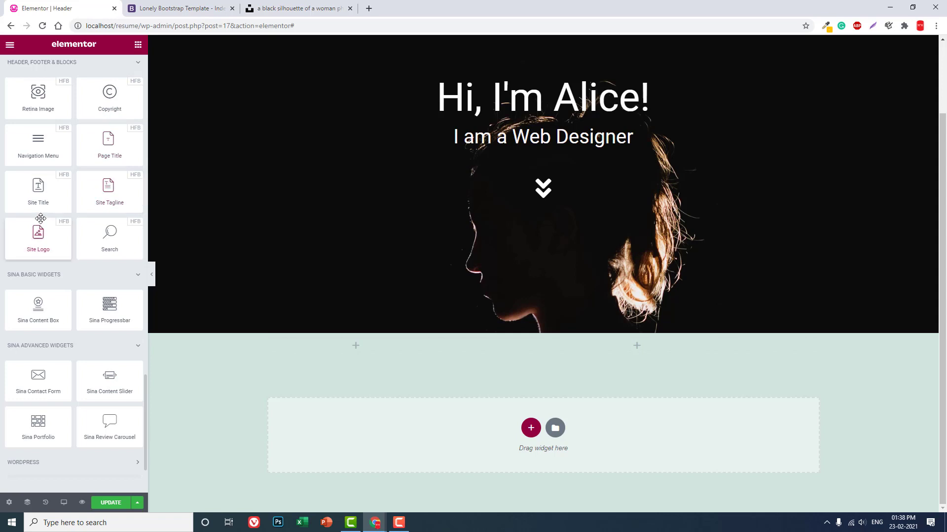
Place a Site Logo widget in the new section's left column
left_click_drag(39, 228, 389, 346)
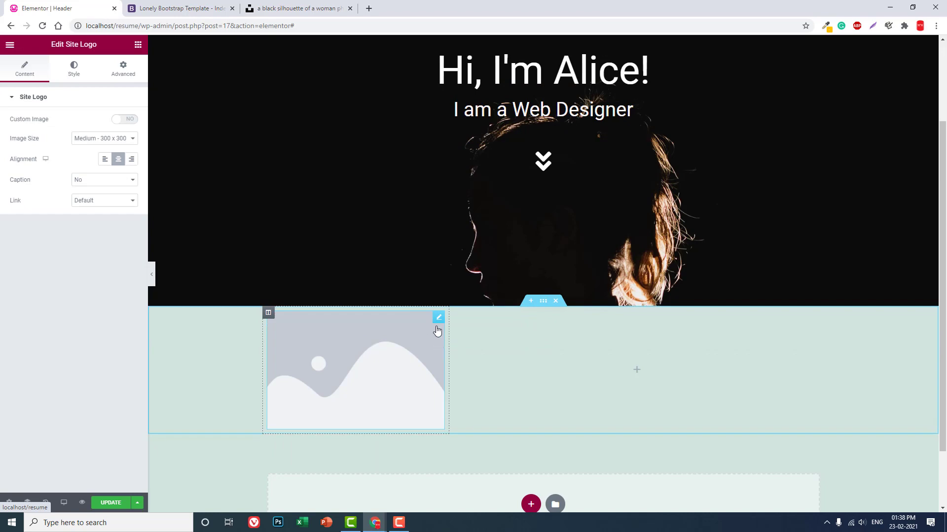
left_click(187, 8)
left_click(26, 4)
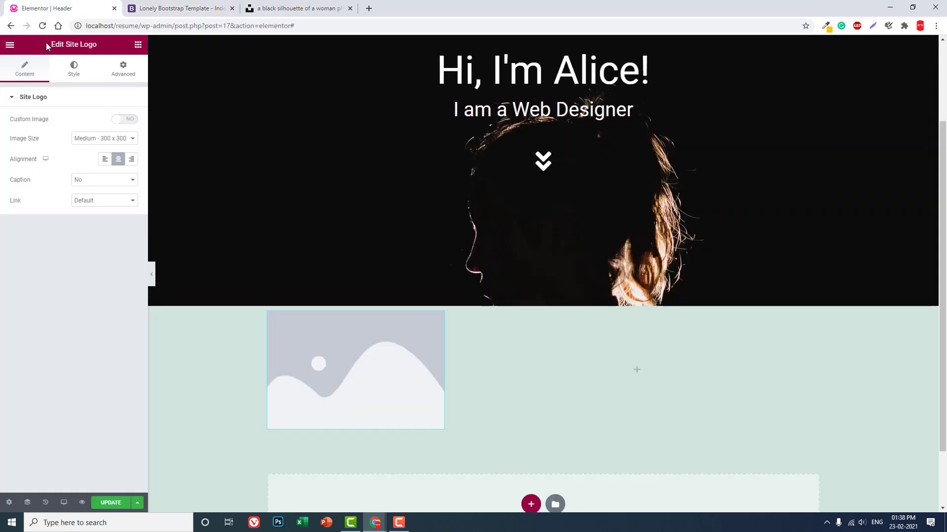
right_click(395, 366)
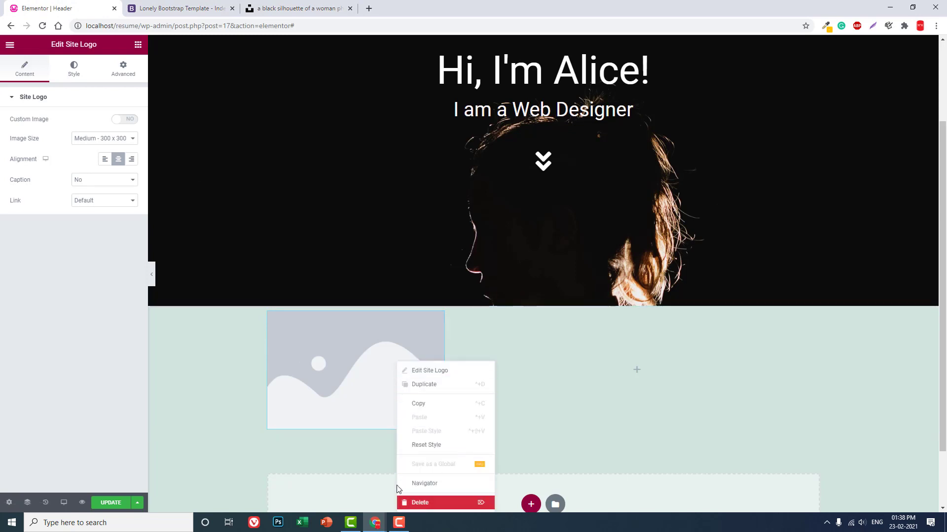
Replace the Site Logo with a centre-aligned Site Title widget reading "Resume"
left_click(420, 503)
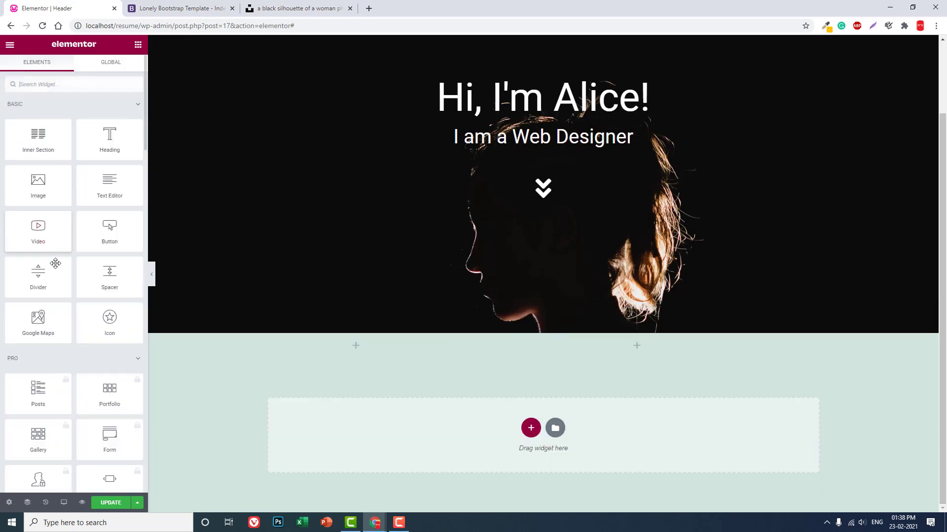
left_click(73, 85)
type("site")
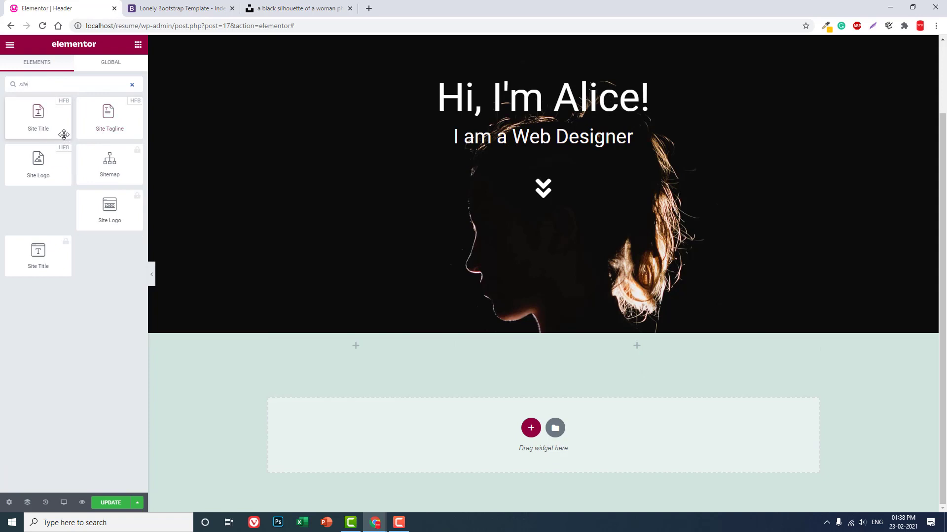
left_click_drag(62, 132, 441, 355)
left_click(106, 299)
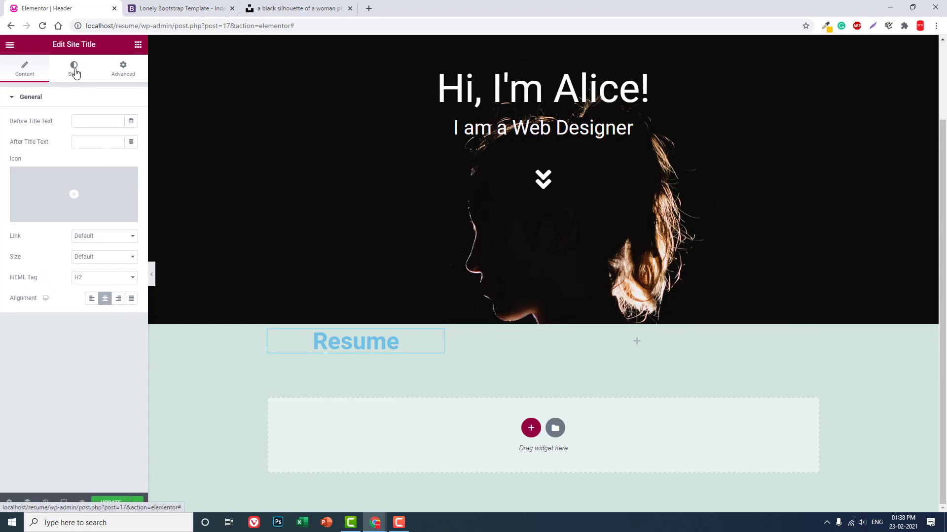
Select the new header section and compare it with the reference template's header
left_click(181, 7)
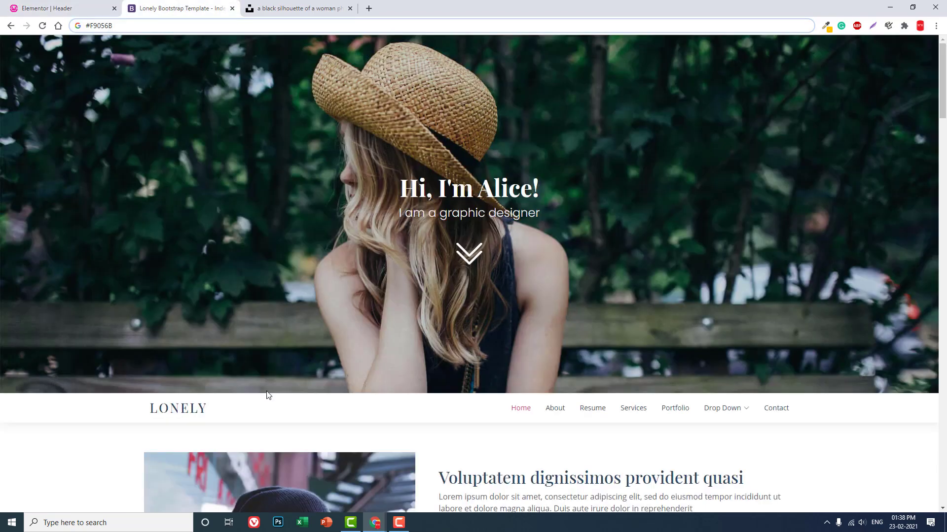
scroll(220, 258, "down", 2)
left_click(67, 8)
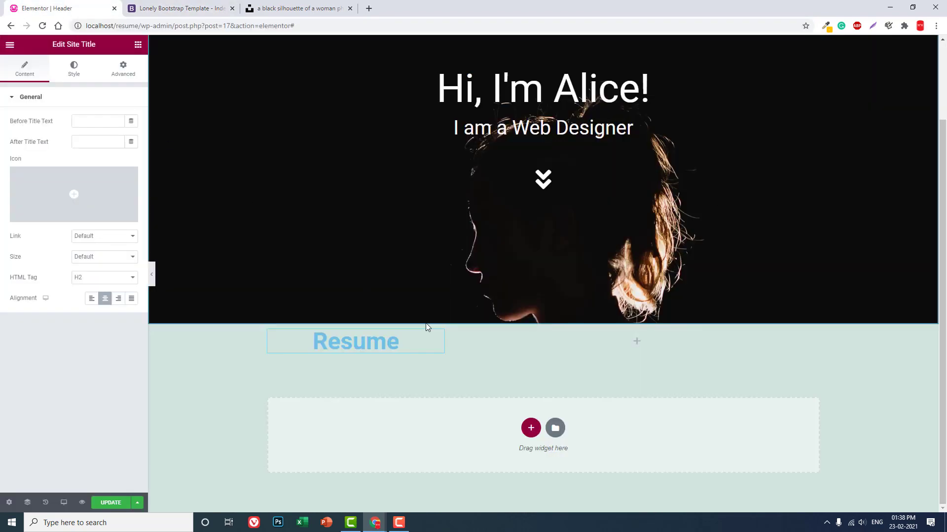
mouse_move(564, 339)
left_click(543, 321)
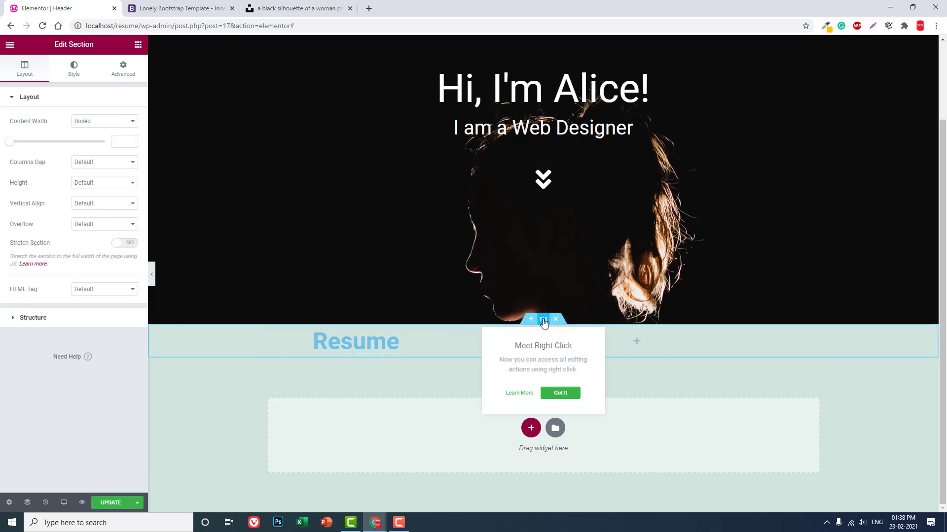
left_click(177, 8)
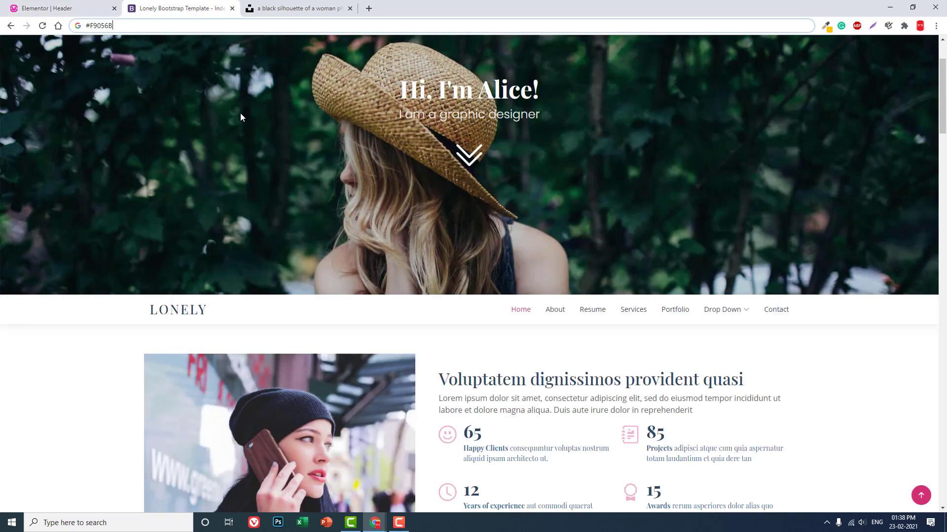
scroll(302, 219, "down", 2)
scroll(302, 217, "down", 3)
scroll(302, 217, "up", 3)
left_click(41, 6)
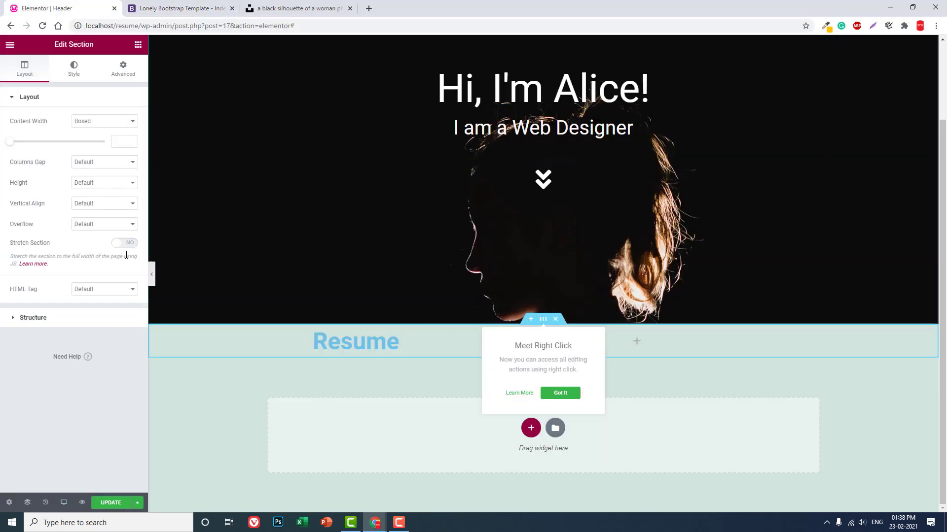
Give the header section a plain white colour background
left_click(75, 69)
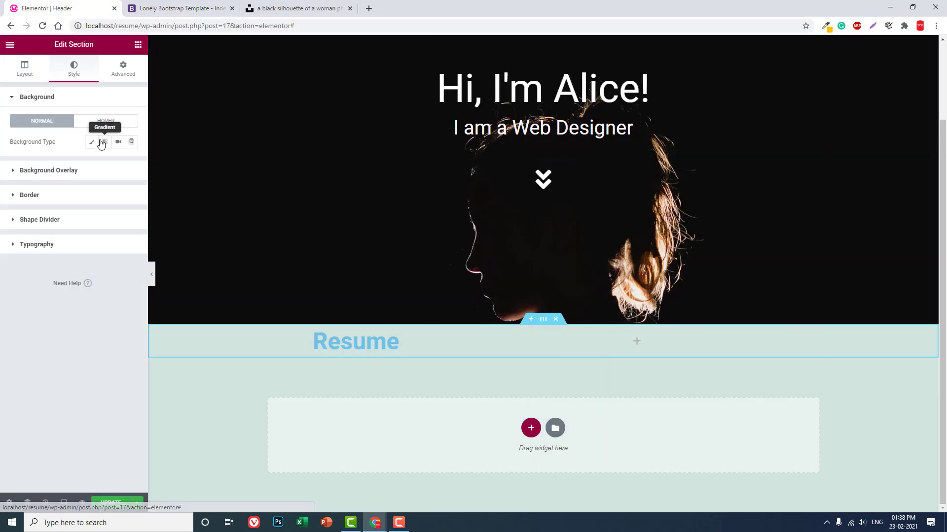
left_click(92, 142)
left_click(131, 164)
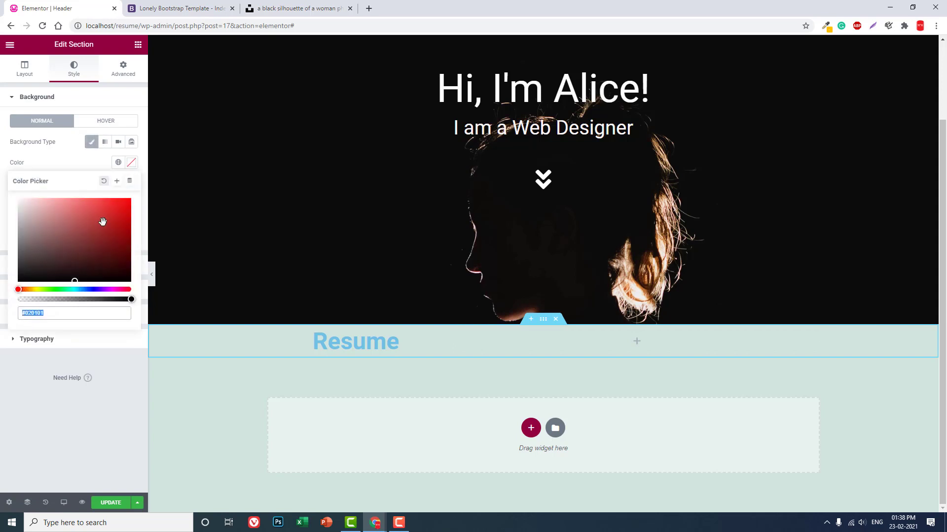
left_click_drag(99, 224, 2, 178)
Compare with the reference header, then set the Resume site title colour to dark grey #383838
left_click(32, 405)
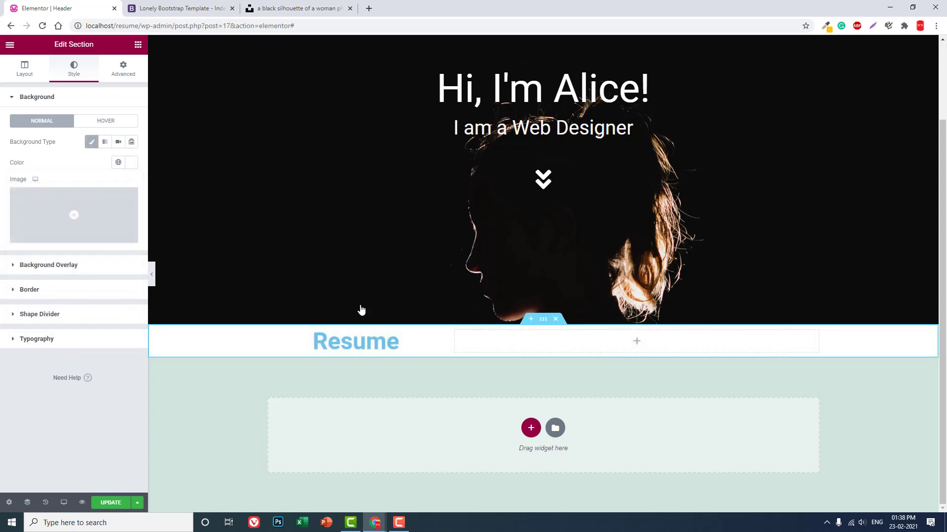
left_click(167, 8)
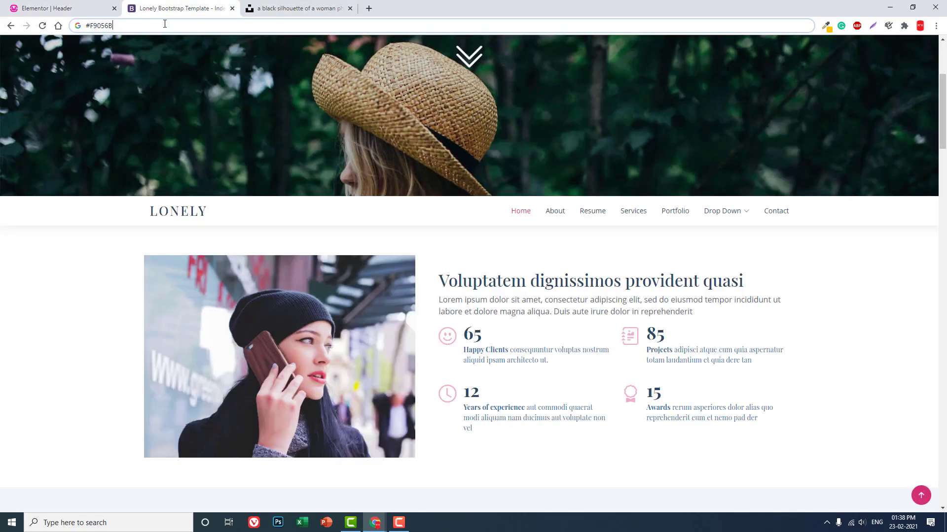
left_click(31, 7)
left_click(355, 346)
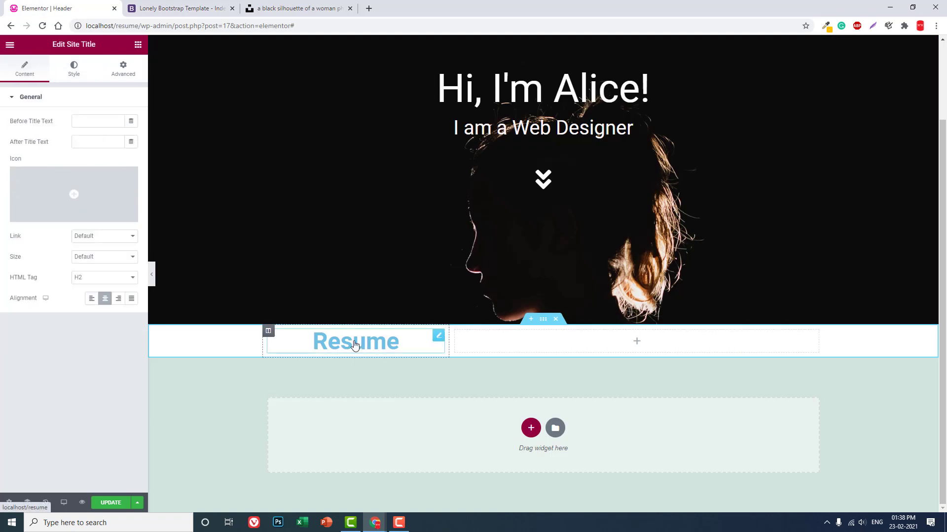
left_click(72, 69)
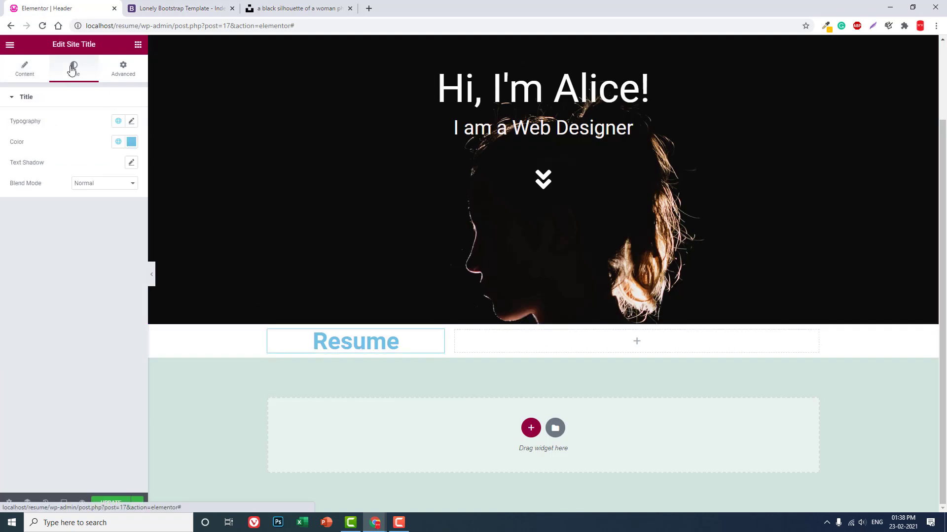
left_click(131, 141)
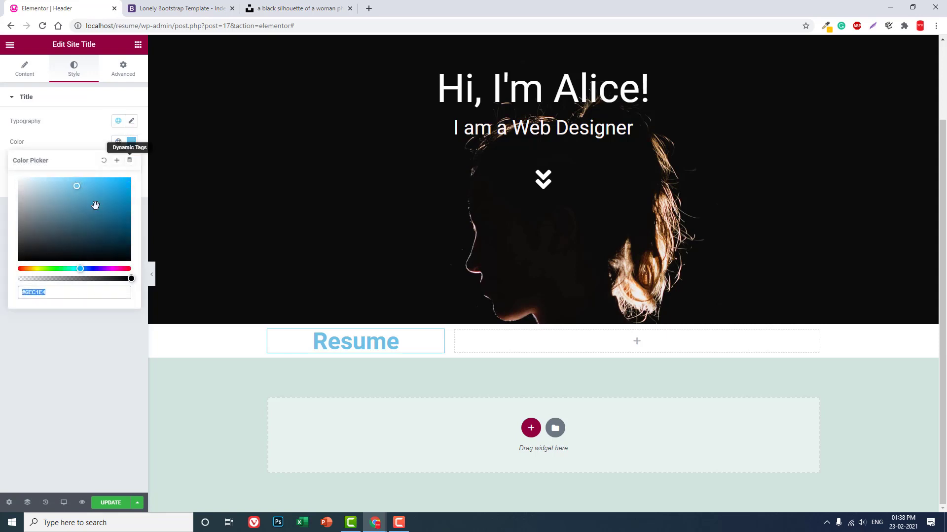
left_click_drag(22, 207, 21, 247)
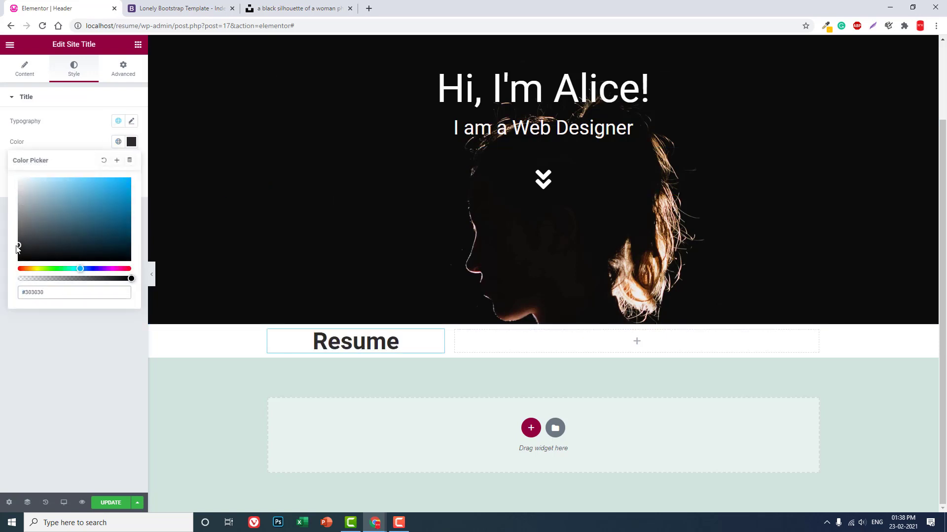
Search widgets for 'nav' and drop a Navigation Menu into the header's empty right column
left_click(69, 358)
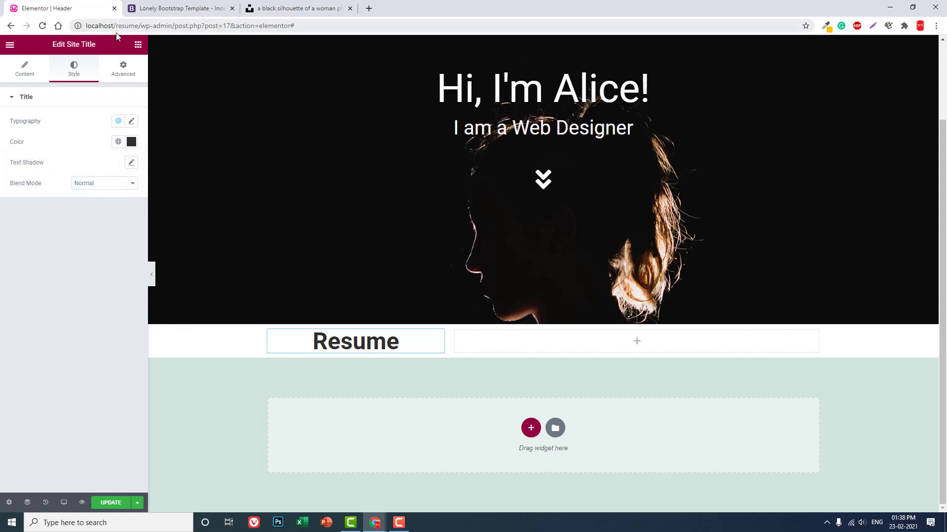
key("Escape")
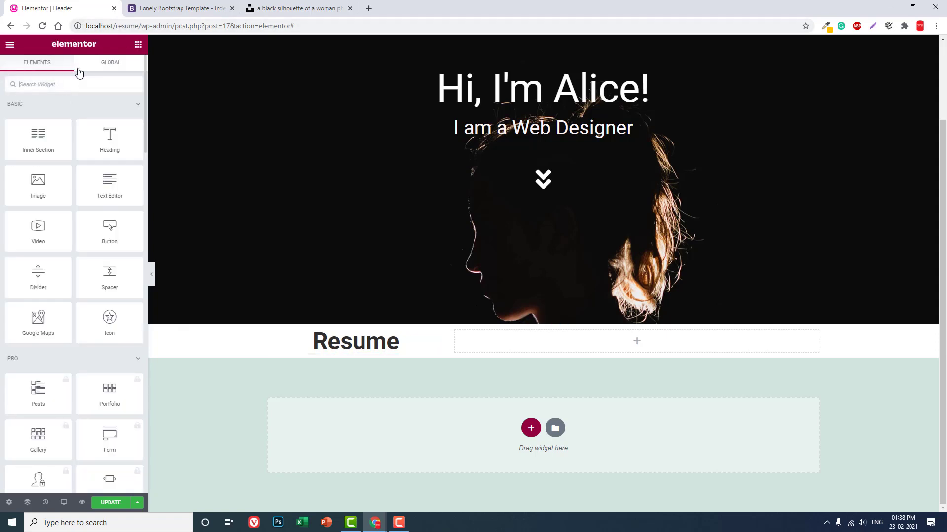
type("nav")
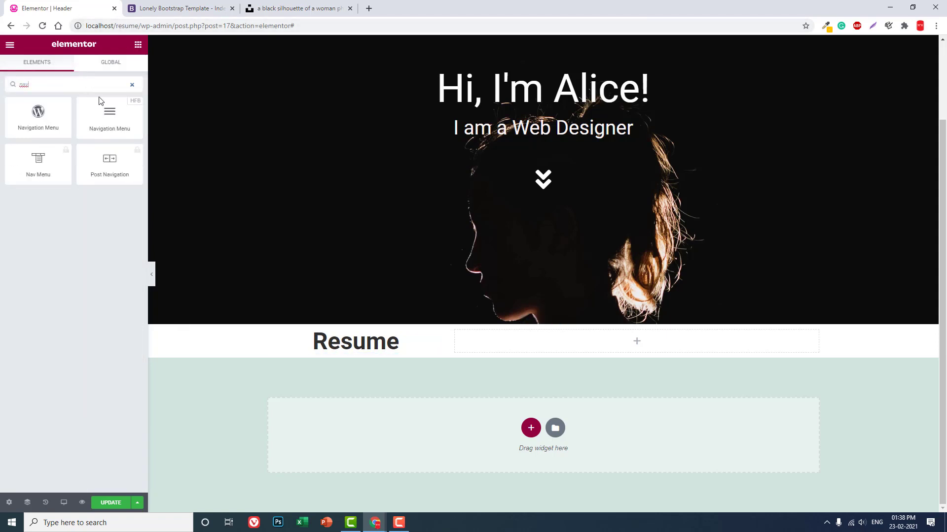
left_click_drag(109, 112, 666, 340)
Check the reference menu, then set the menu layout alignment to Right
left_click(183, 8)
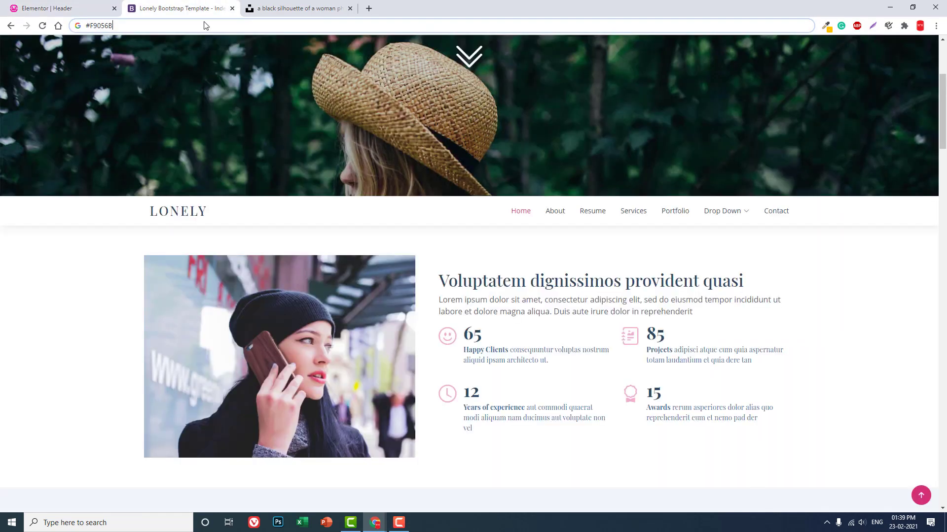
left_click(104, 5)
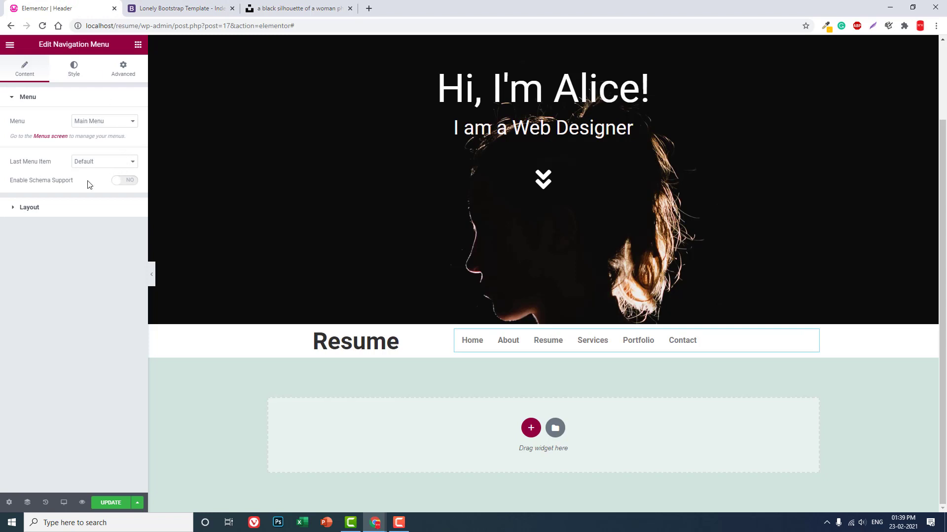
left_click(30, 207)
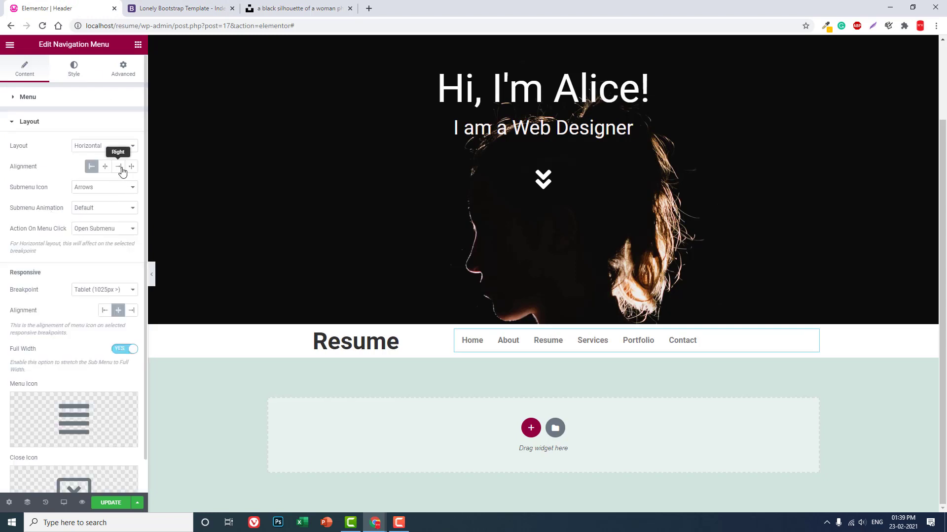
left_click(122, 170)
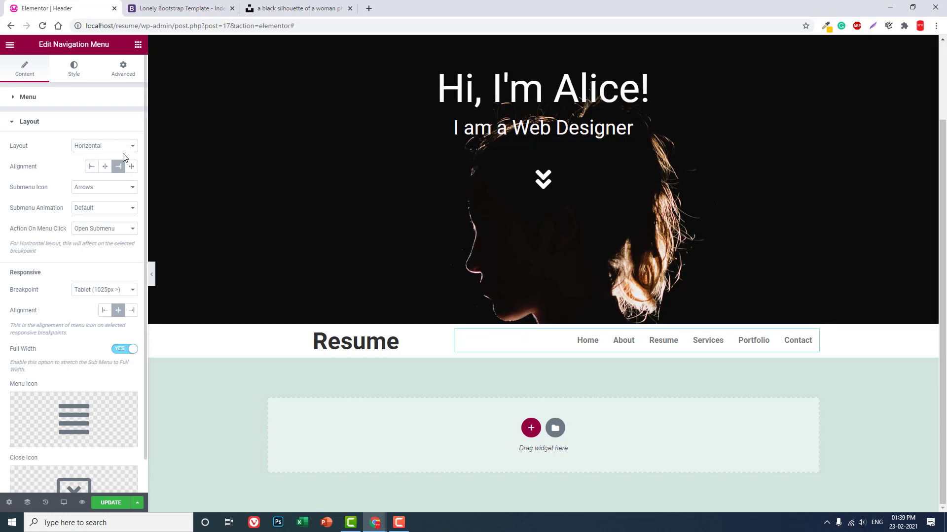
Set the menu's normal link text colour to dark grey #363333
left_click(74, 69)
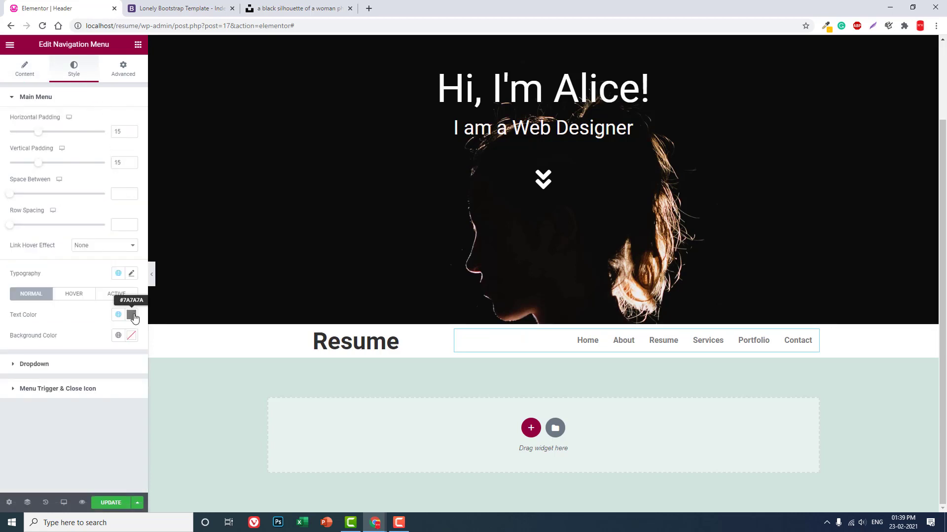
left_click(207, 3)
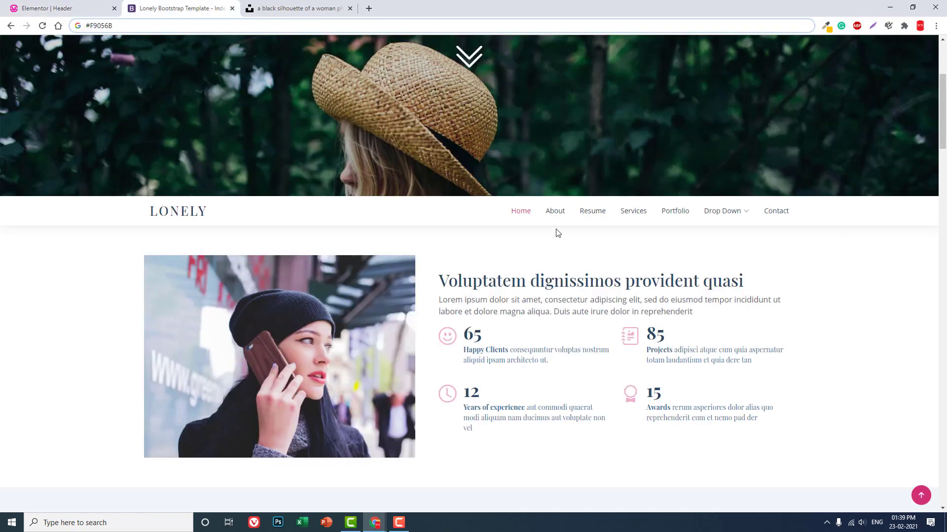
left_click(67, 6)
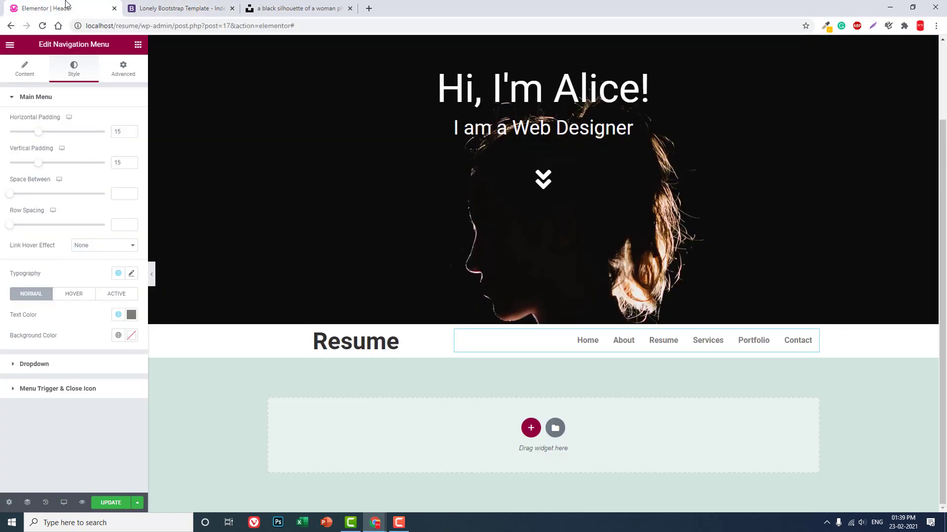
left_click(131, 316)
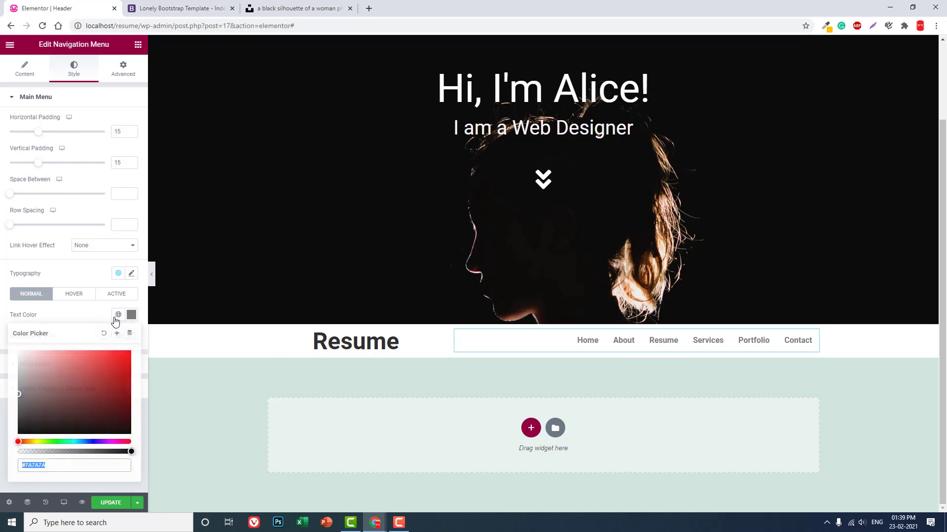
left_click(23, 412)
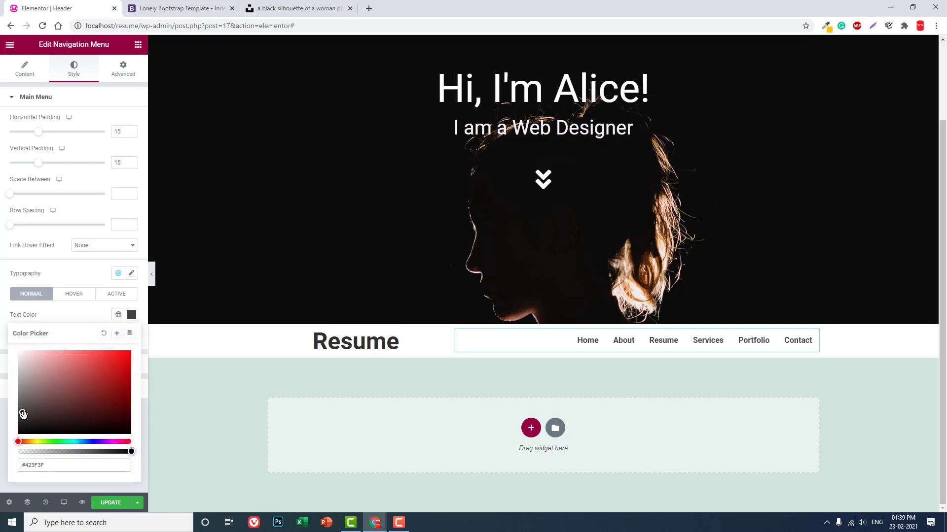
left_click_drag(23, 415, 23, 417)
left_click(1, 357)
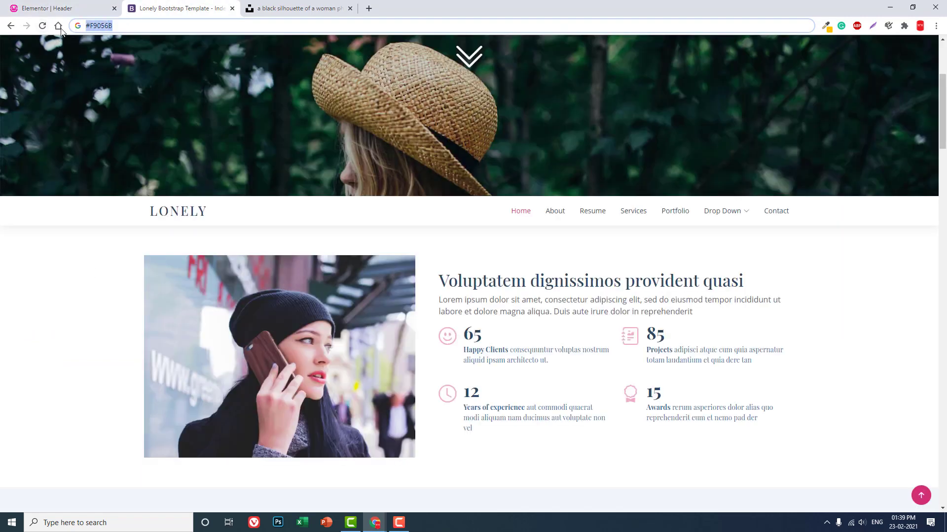
Paste pink #F9056B as both the hover and active link text colour
left_click(52, 7)
left_click(132, 315)
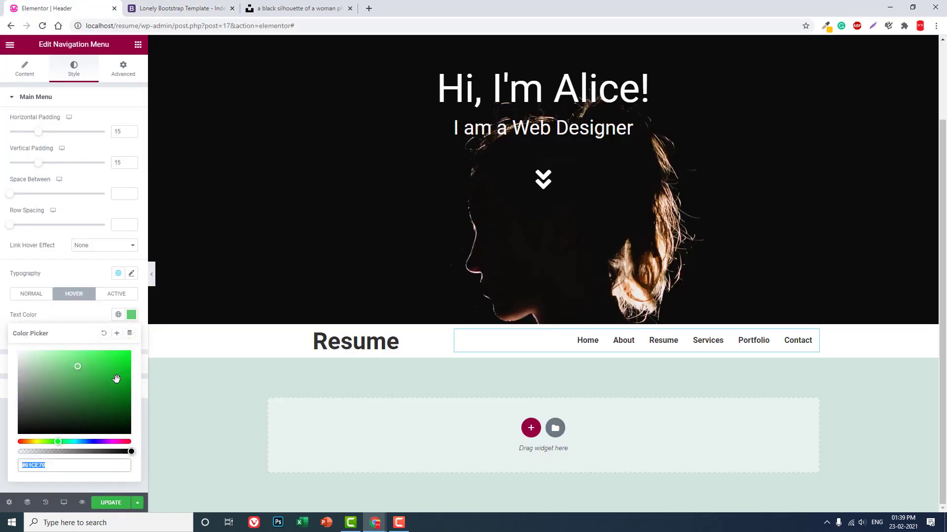
type("#F9056B")
left_click(116, 294)
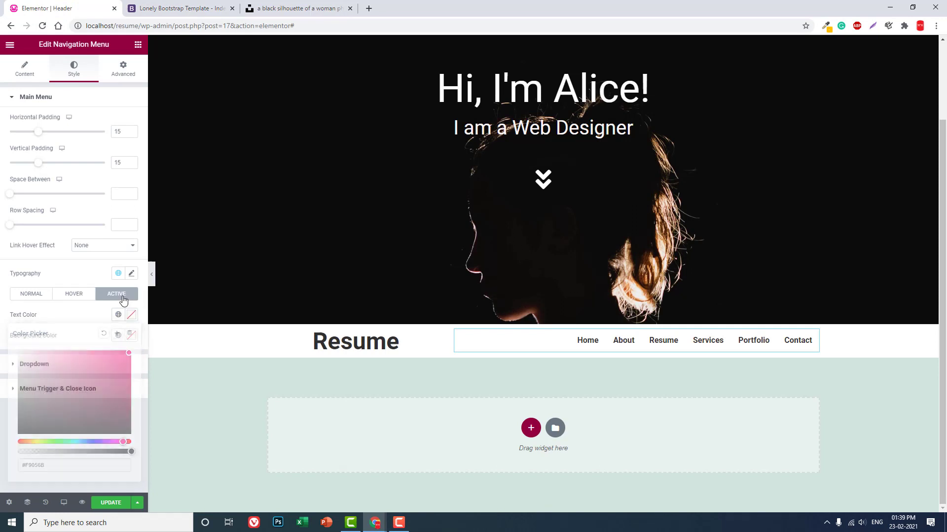
left_click(131, 315)
type("#F9056B")
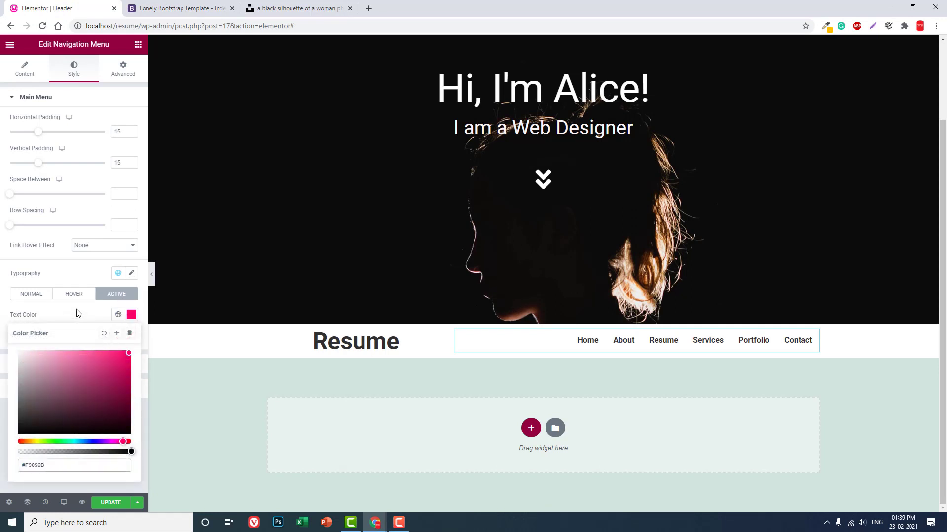
left_click(76, 313)
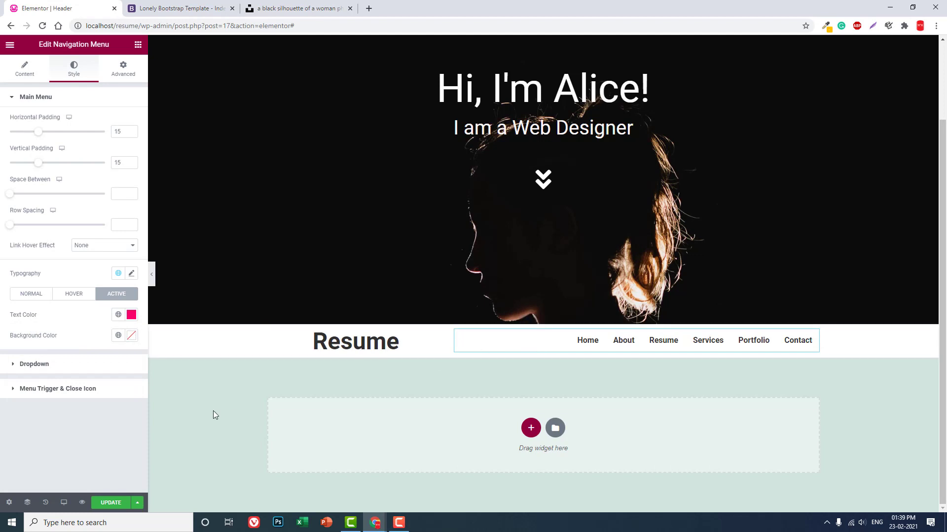
Preview the header without the panel and compare its menu with the reference template
left_click(153, 275)
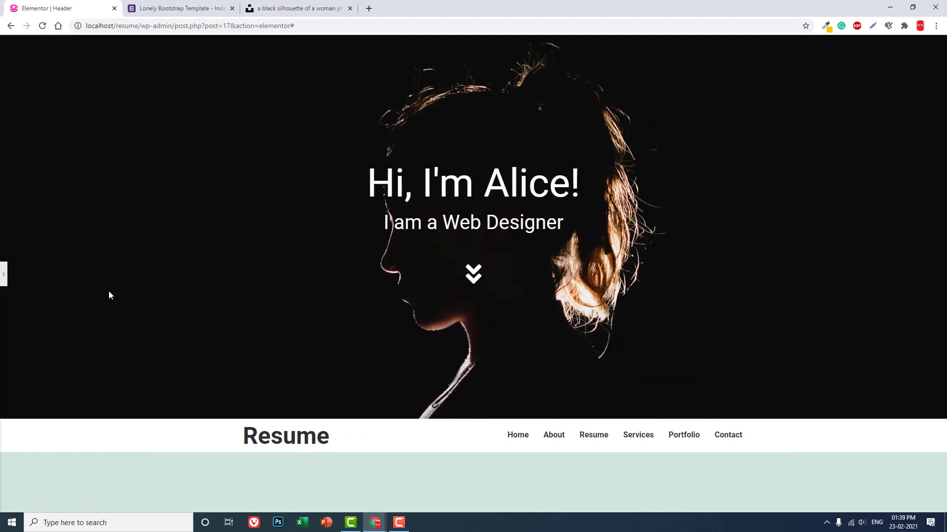
left_click(2, 274)
scroll(474, 351, "down", 2)
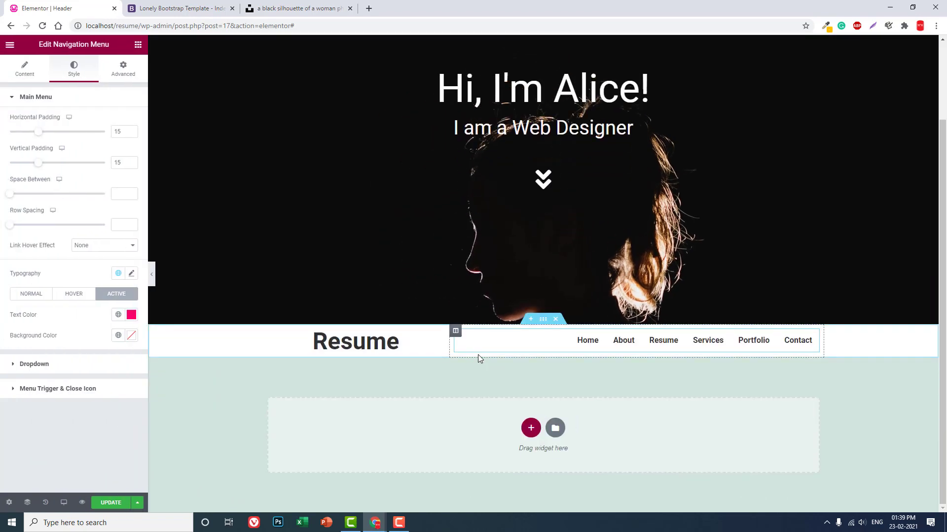
left_click(189, 9)
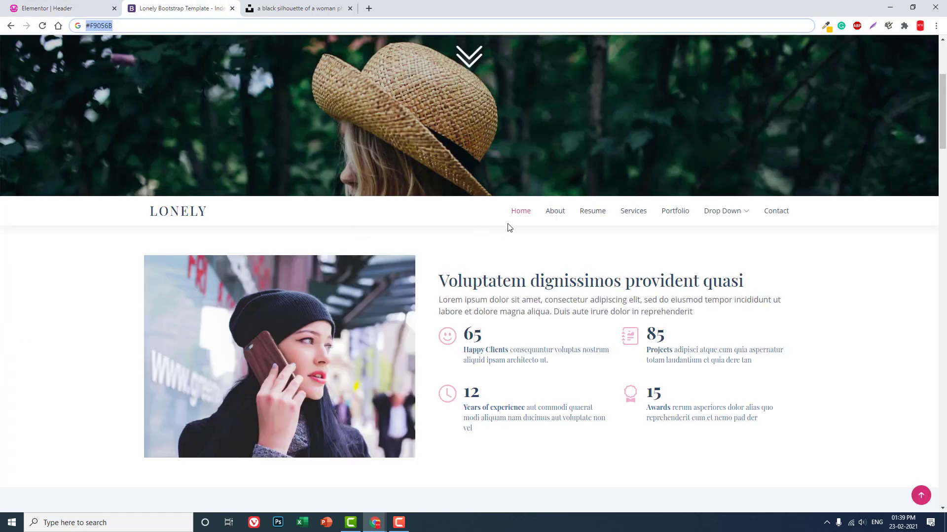
key("ctrl+shift+Tab")
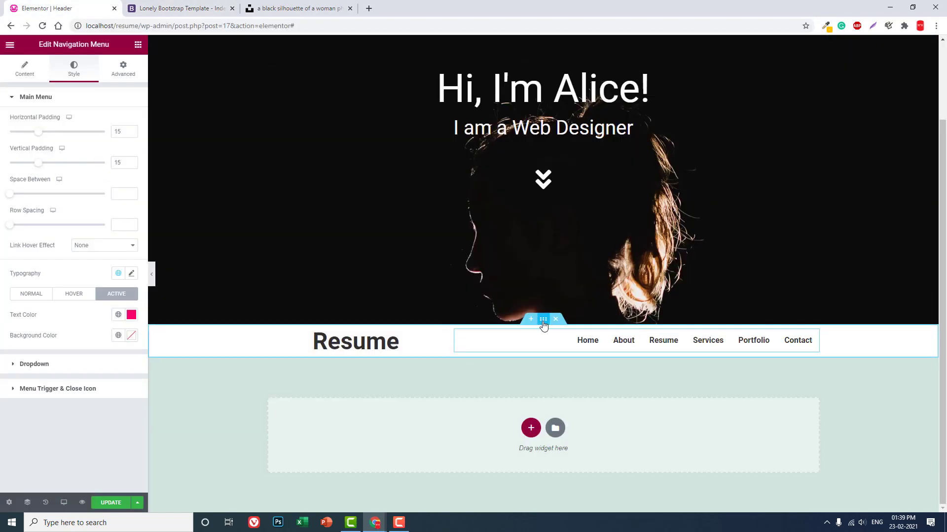
Turn on Sticky Header Effects in the header section's Advanced settings
left_click(542, 320)
left_click(123, 69)
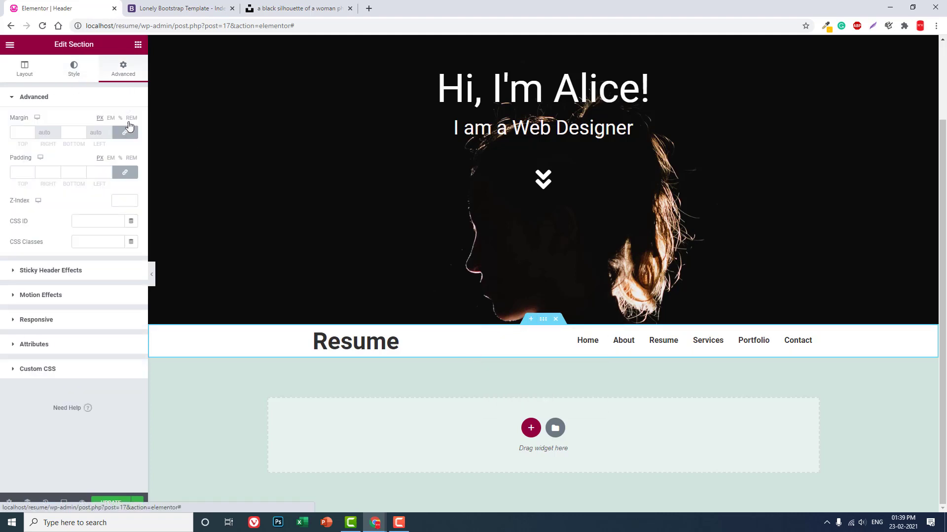
left_click(75, 275)
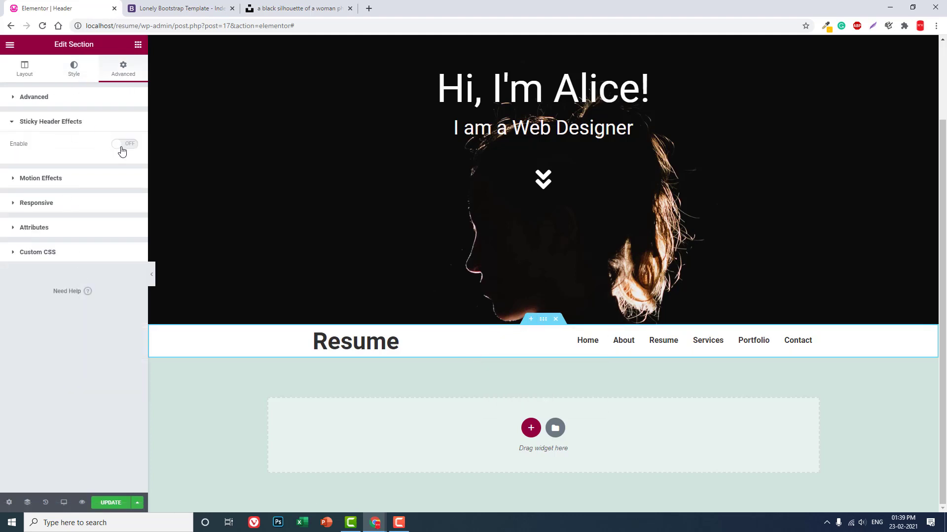
left_click(121, 149)
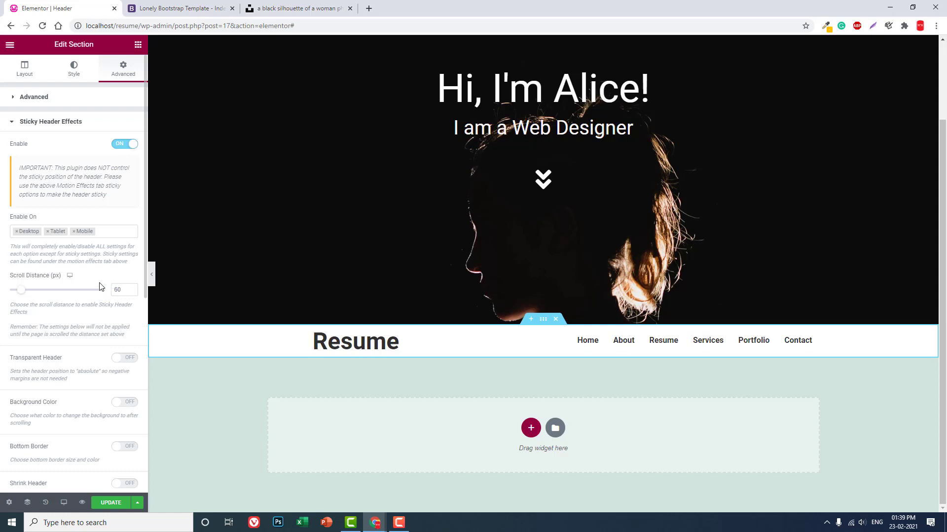
Save the header template and bring up Elementor's main menu
scroll(63, 292, "down", 1)
scroll(64, 290, "down", 2)
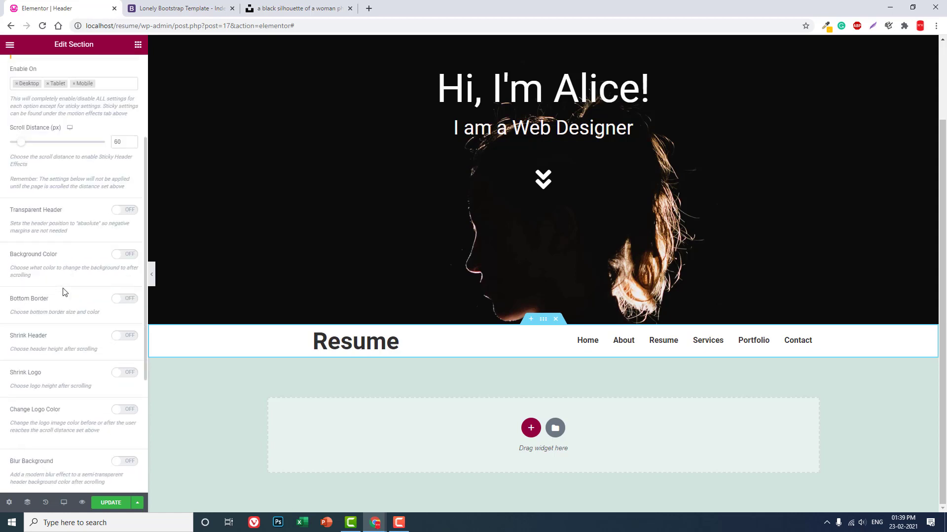
scroll(63, 292, "down", 3)
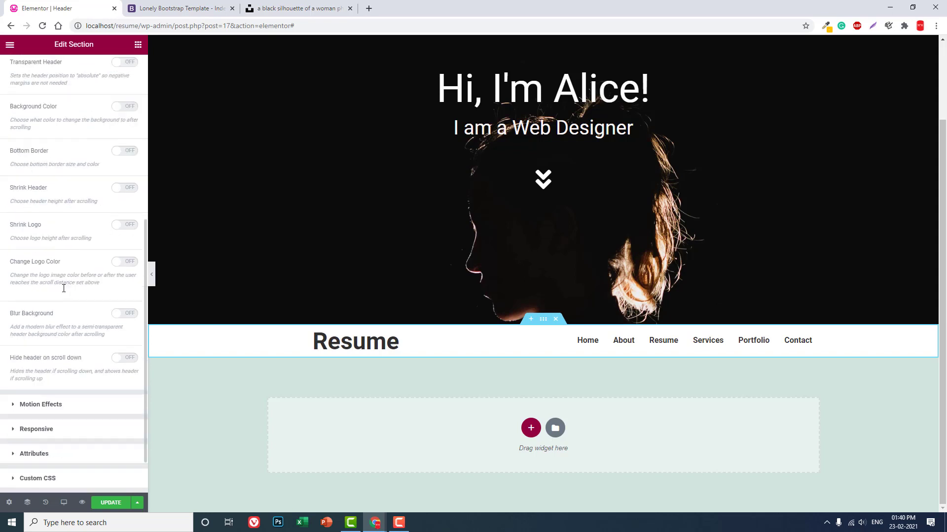
scroll(63, 292, "down", 1)
left_click(110, 502)
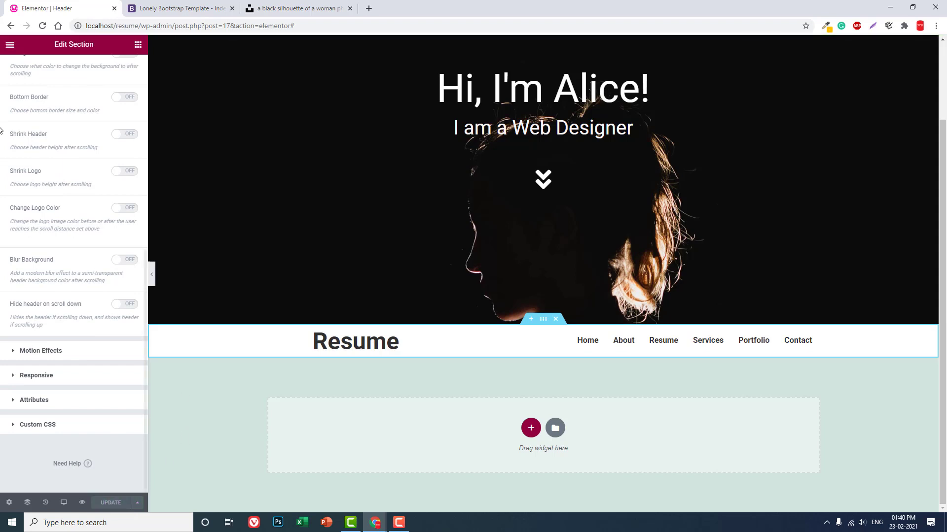
left_click(10, 45)
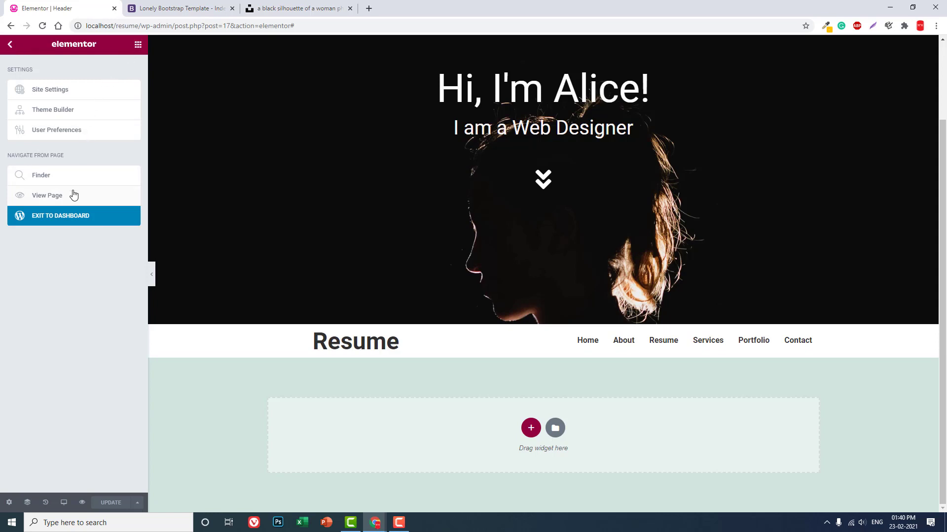
Exit to the dashboard, view the live front page, and scroll repeatedly to test the sticky header
left_click(67, 216)
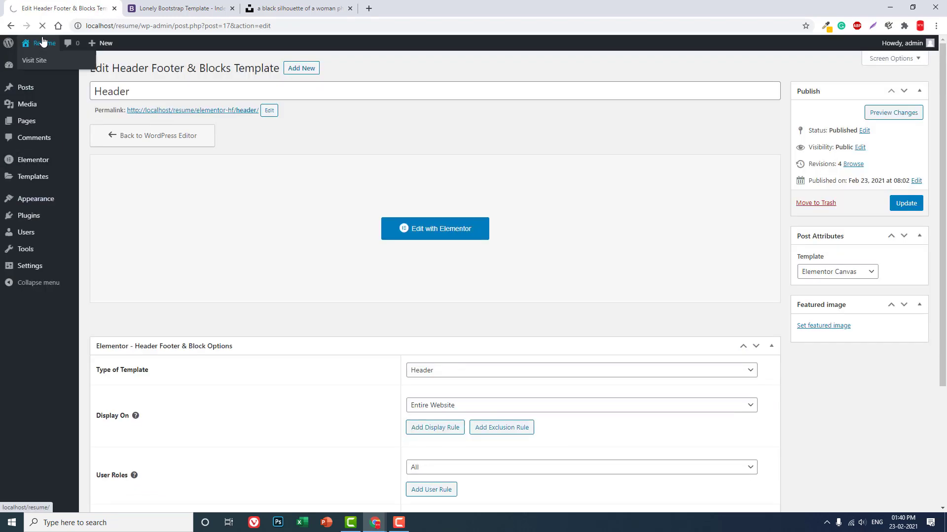
left_click(44, 42)
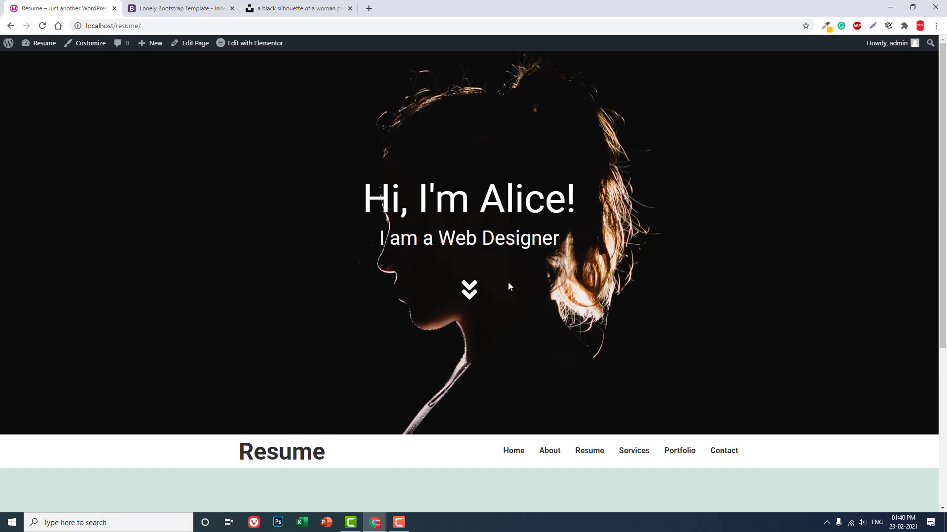
scroll(513, 271, "down", 2)
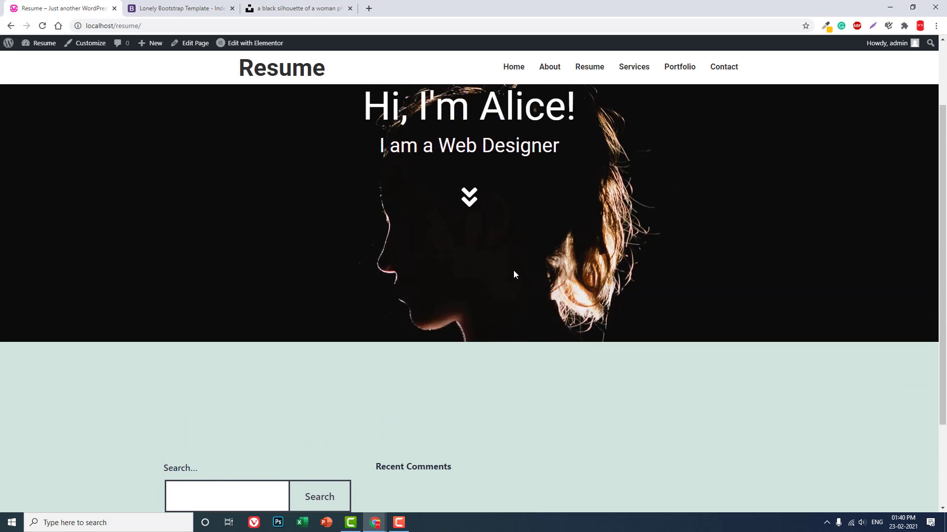
scroll(511, 264, "up", 3)
scroll(510, 262, "down", 5)
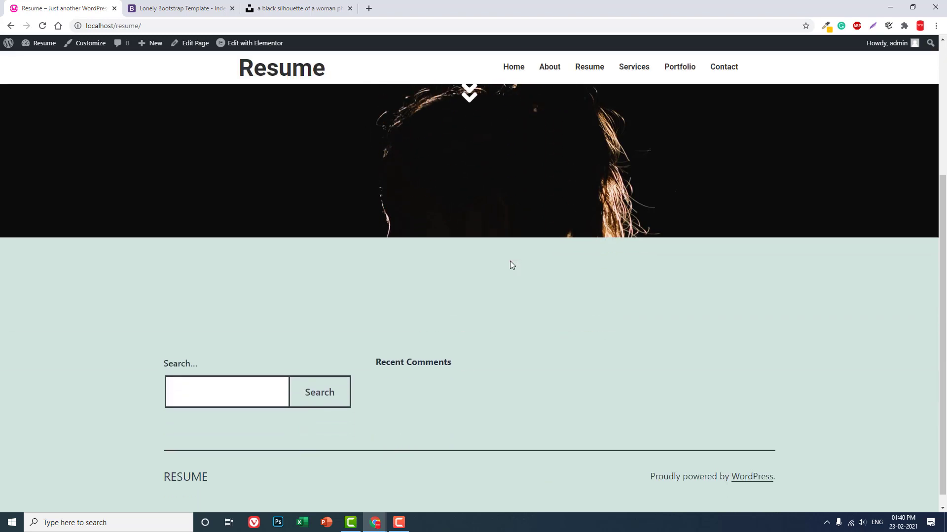
scroll(510, 261, "up", 5)
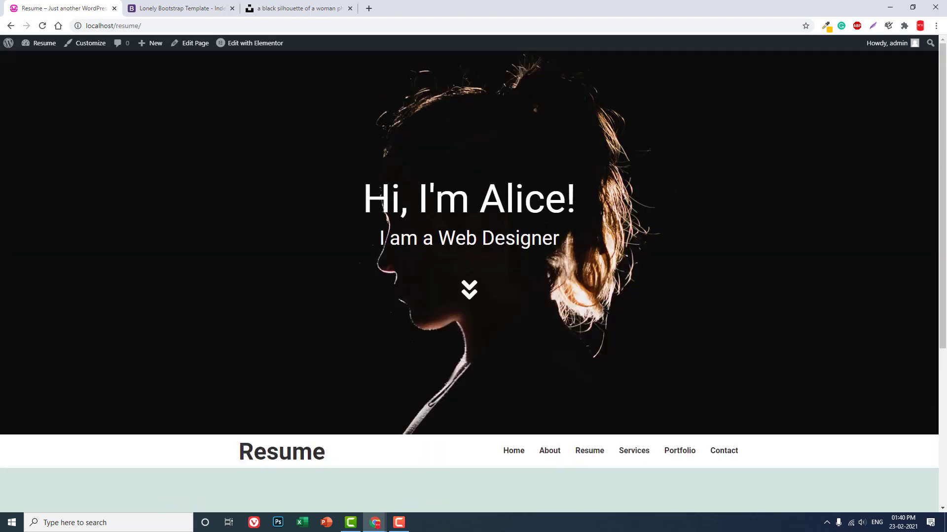
scroll(650, 226, "down", 3)
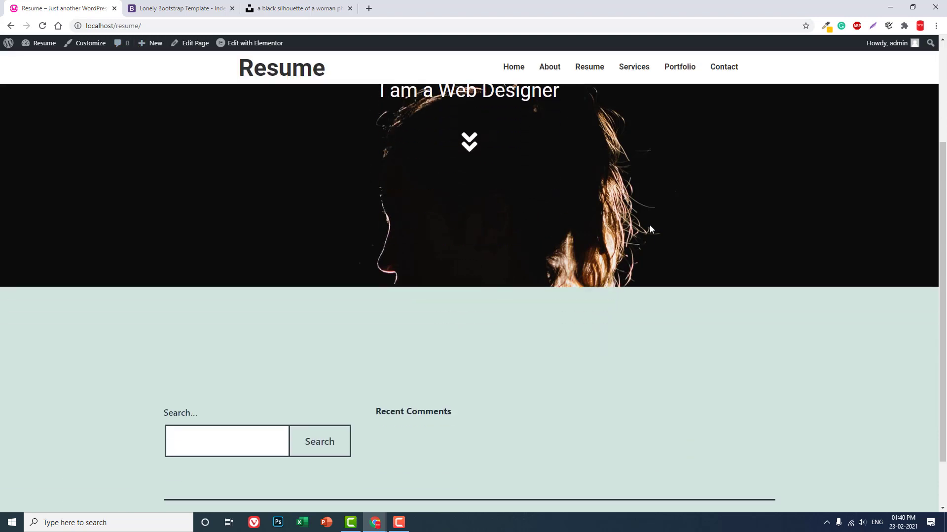
scroll(649, 228, "up", 3)
scroll(649, 228, "down", 2)
scroll(649, 227, "up", 3)
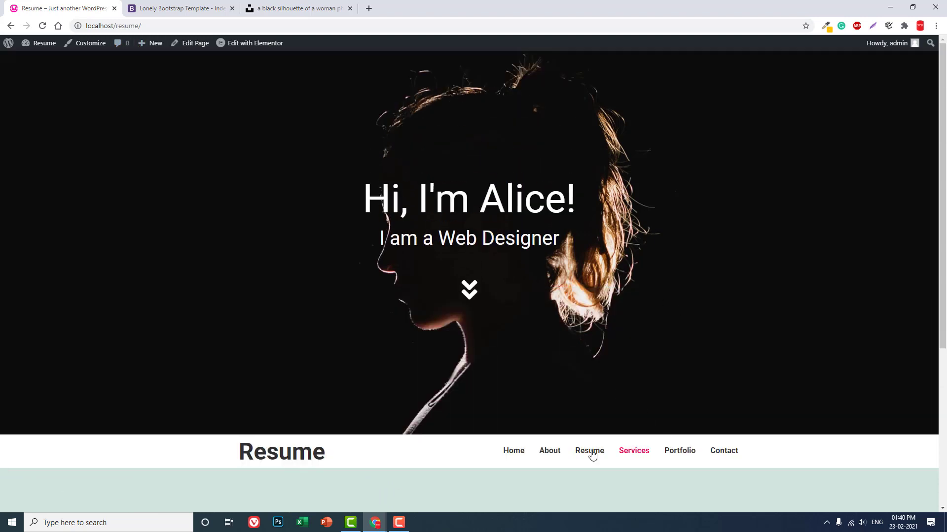
scroll(531, 398, "down", 2)
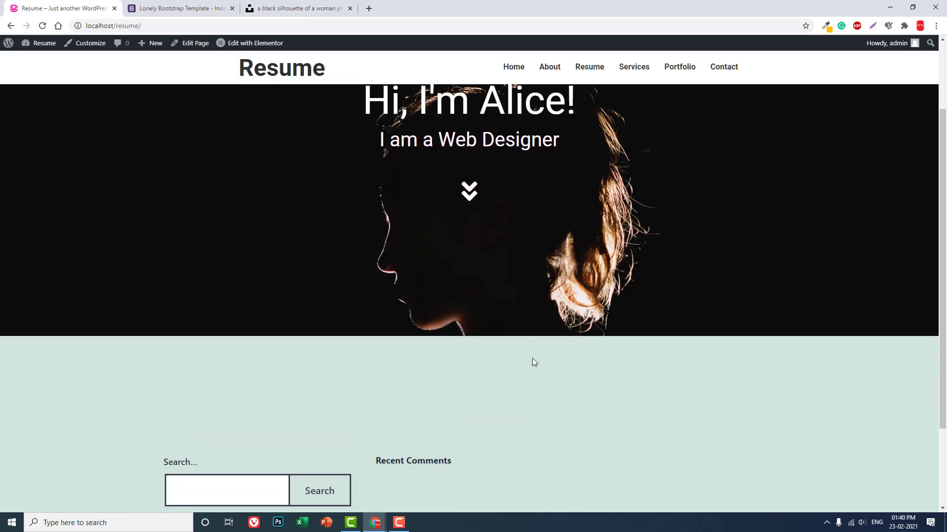
scroll(579, 225, "up", 2)
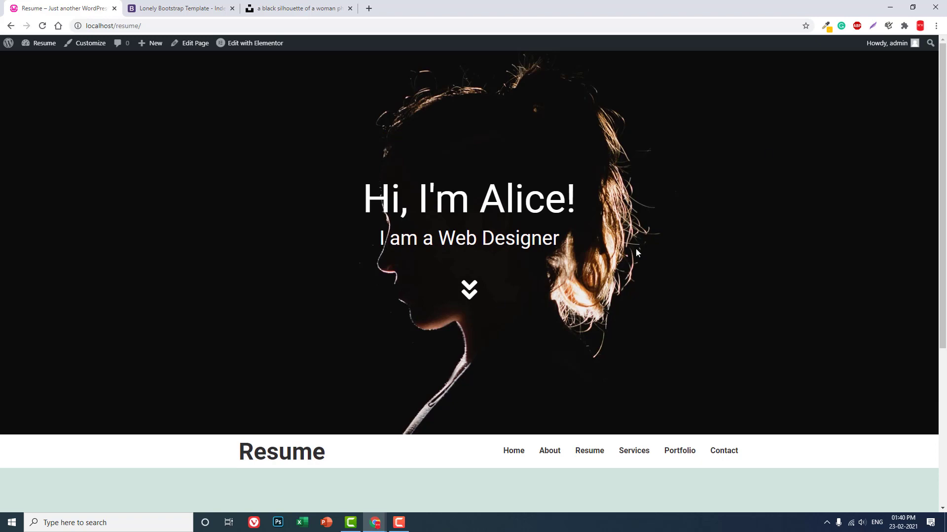
Reopen the Header template in Elementor from the Resume site
left_click(205, 7)
left_click(52, 7)
mouse_move(250, 45)
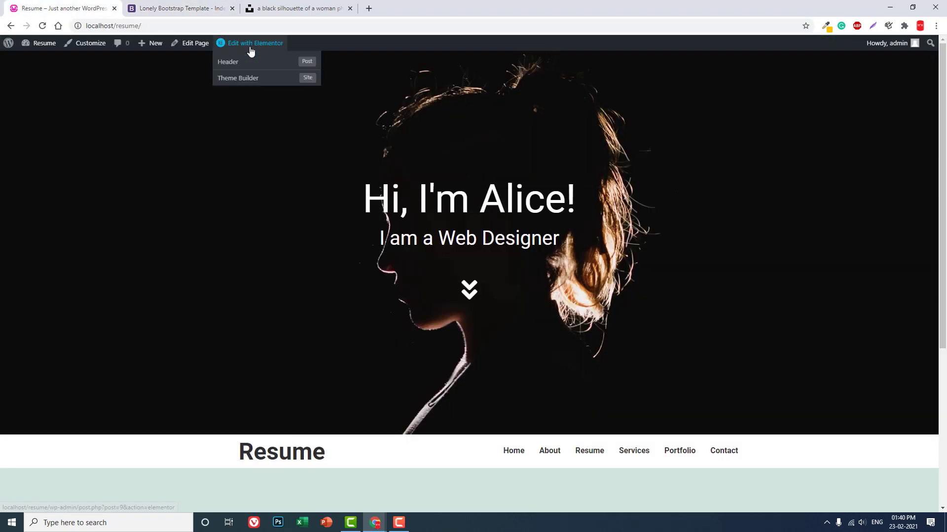
left_click(255, 81)
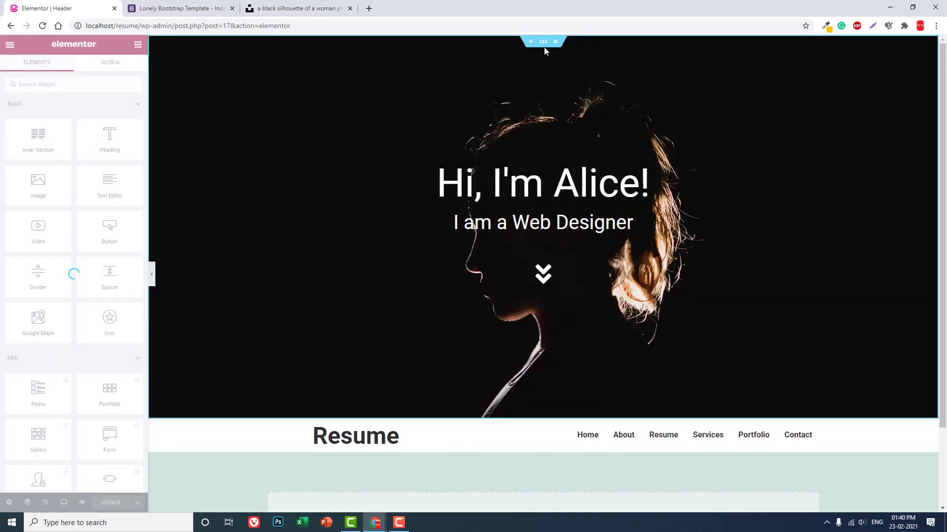
Set the section's Sticky Header Effects scroll distance to 600 and update the template
mouse_move(560, 438)
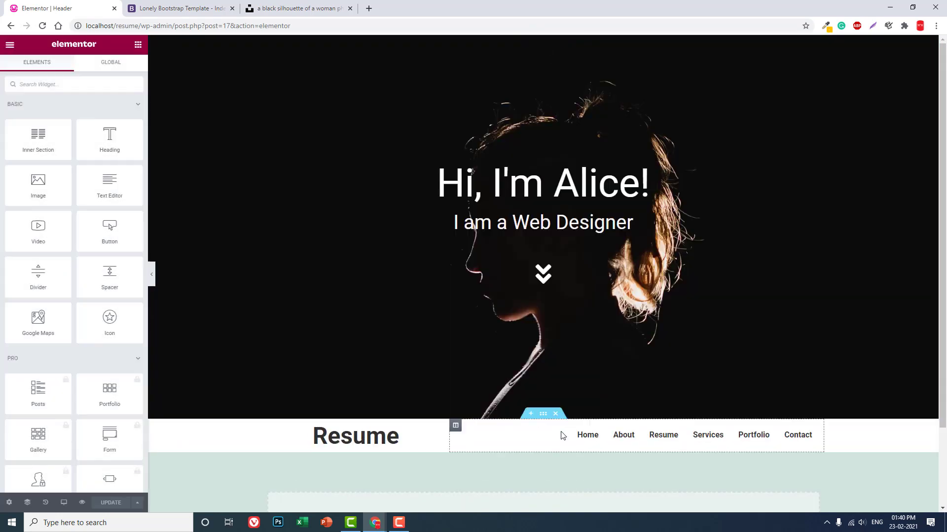
left_click(542, 414)
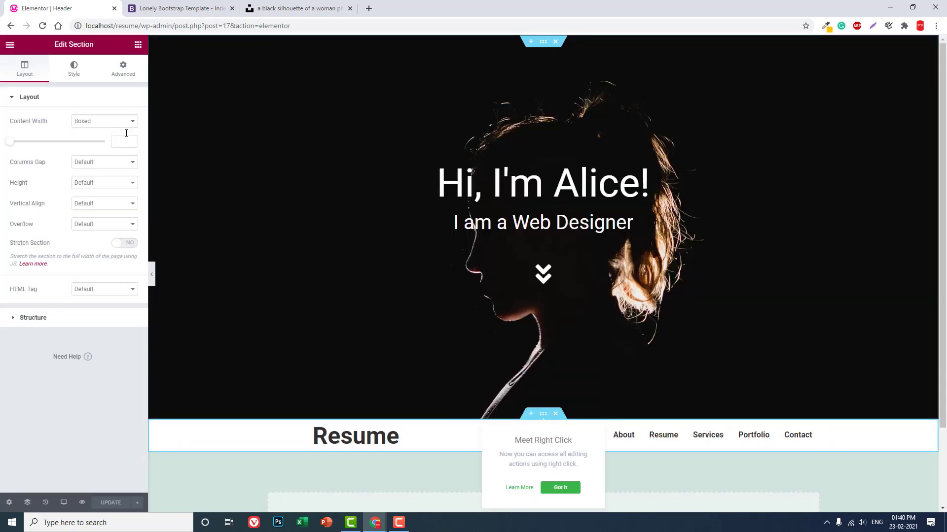
left_click(123, 69)
left_click(49, 271)
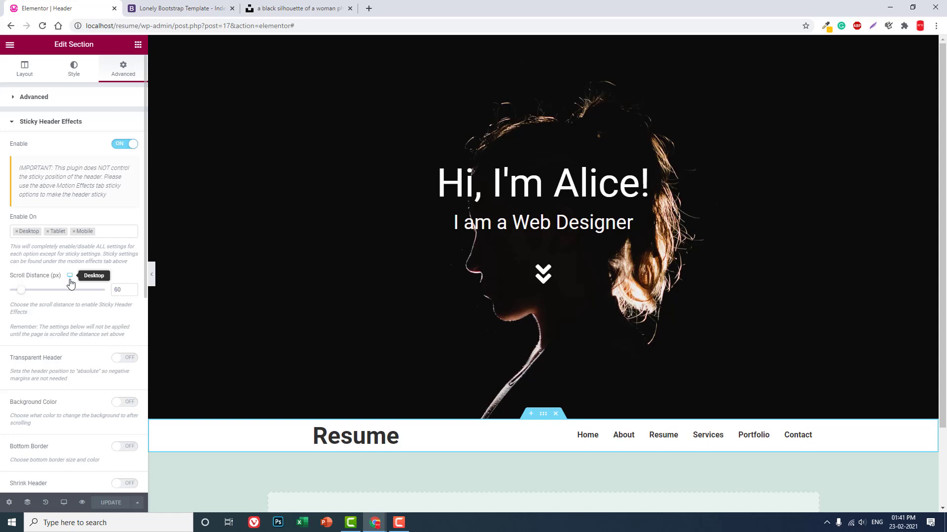
double_click(117, 290)
type("600")
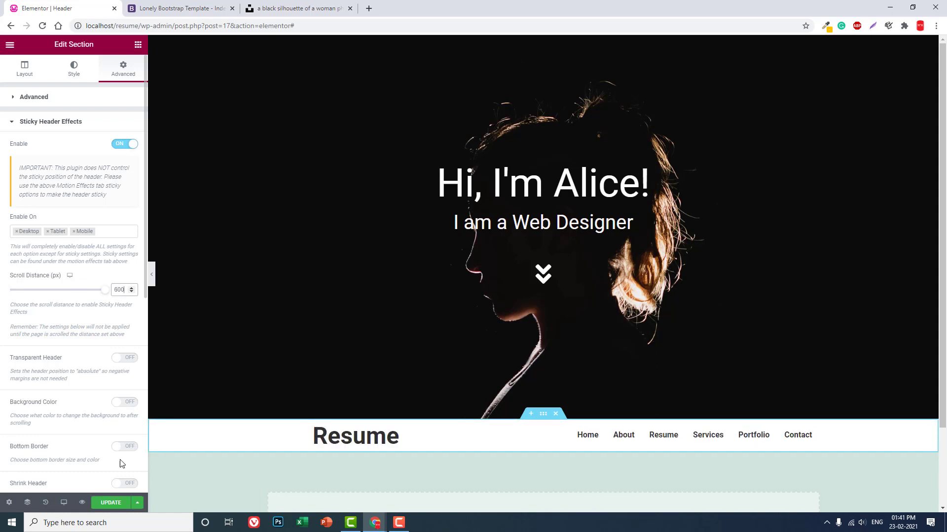
left_click(110, 502)
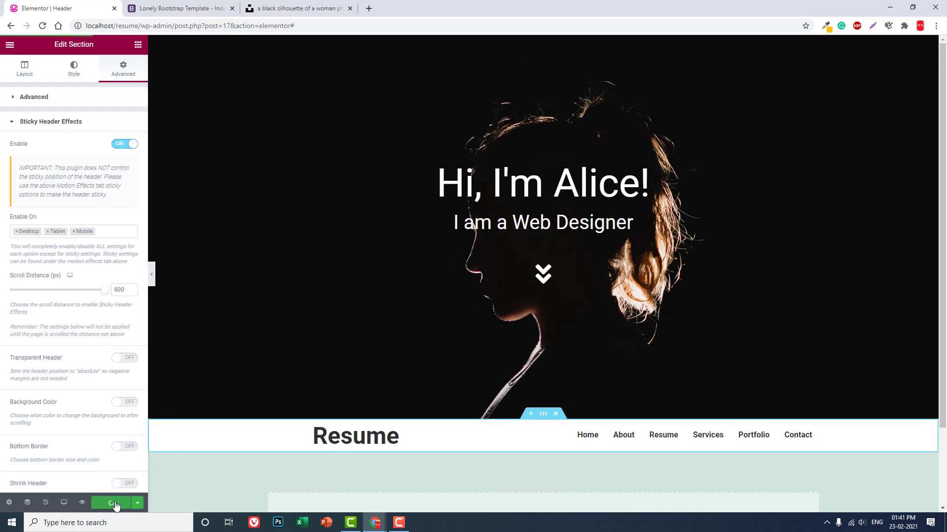
Load localhost/resume/ and scroll the live page to check the 600 px sticky header
left_click(10, 45)
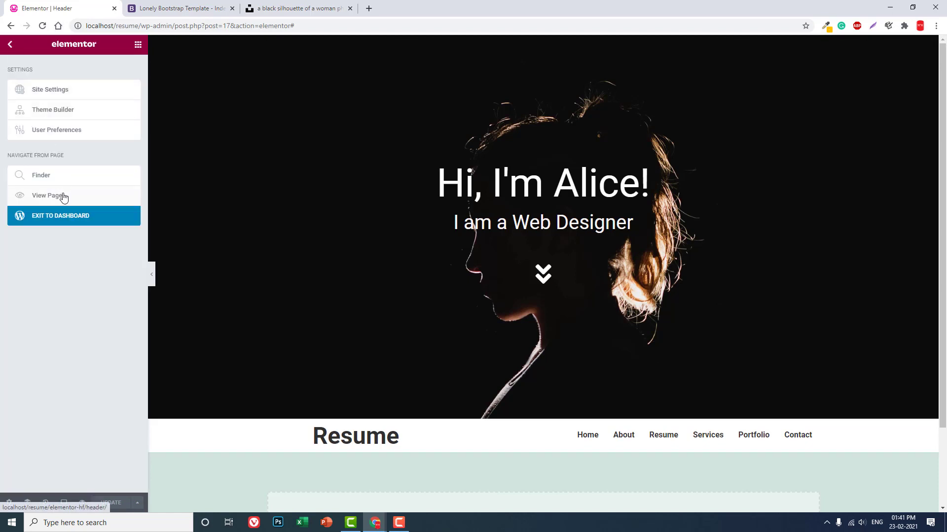
left_click(144, 26)
type("localhost/resume/")
key("Return")
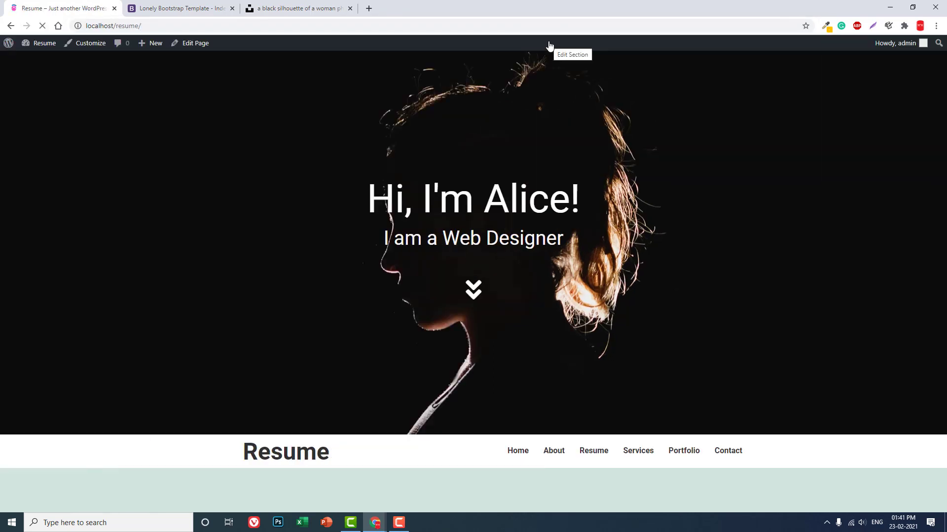
scroll(560, 119, "down", 5)
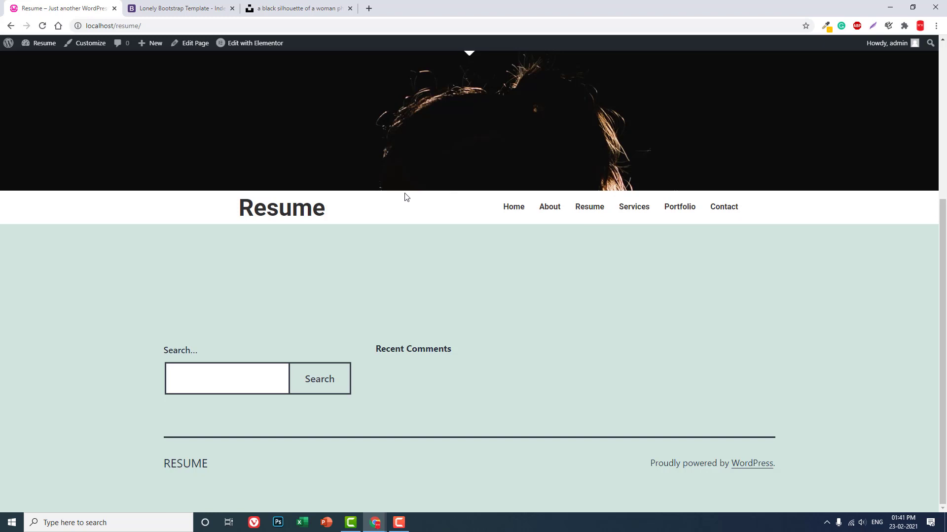
scroll(423, 238, "up", 4)
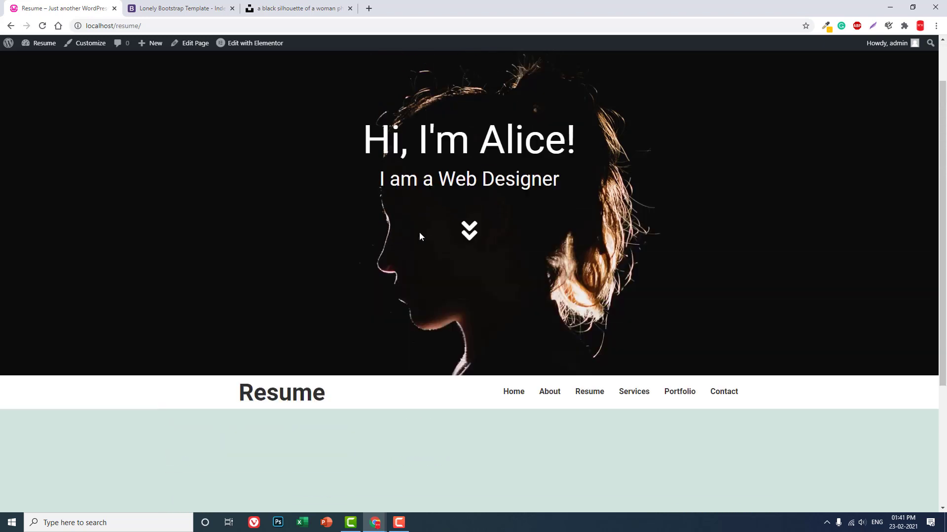
scroll(420, 236, "up", 1)
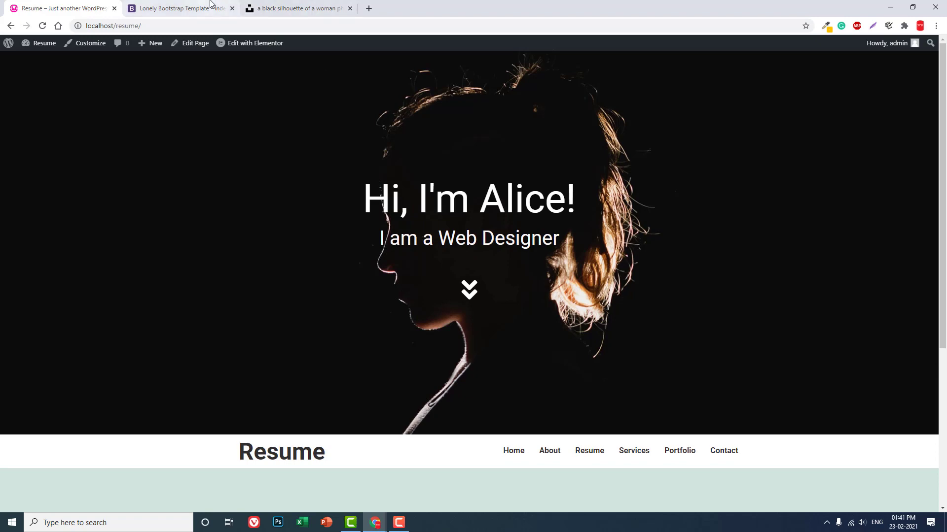
left_click(177, 8)
scroll(455, 228, "down", 2)
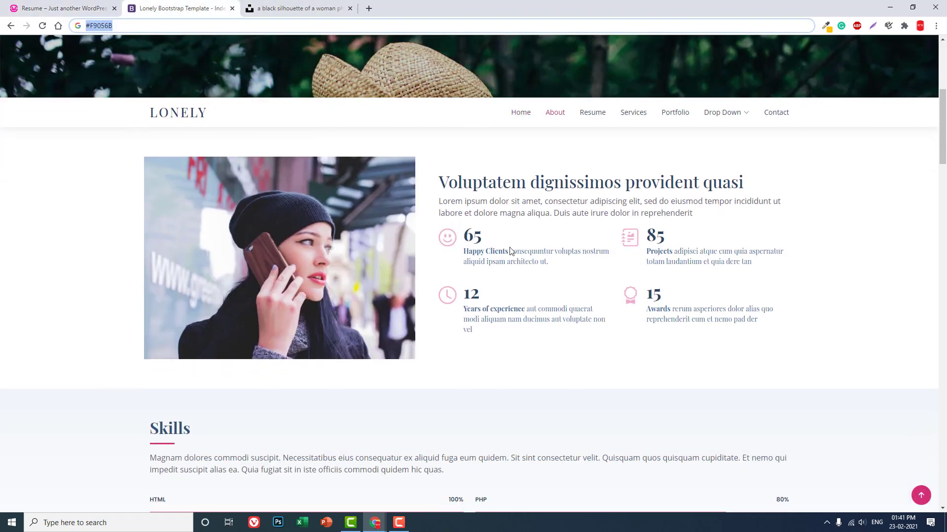
scroll(471, 254, "down", 2)
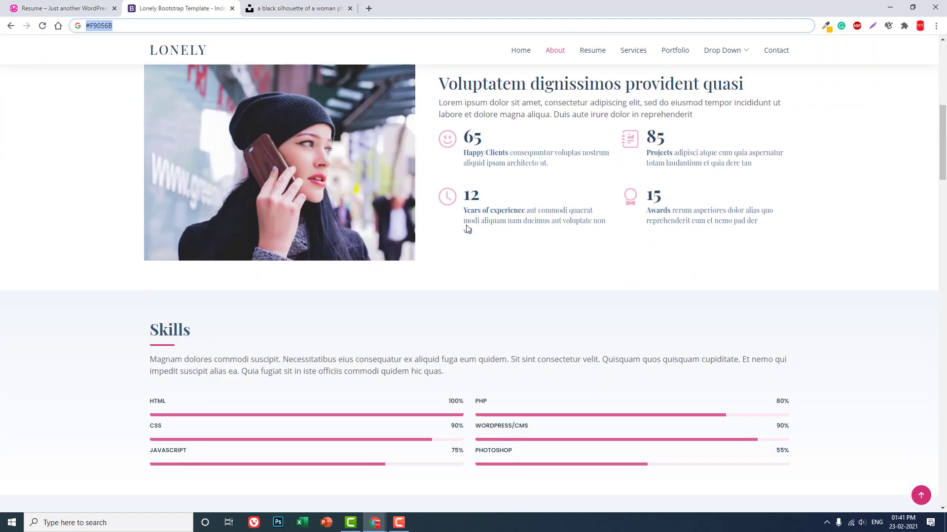